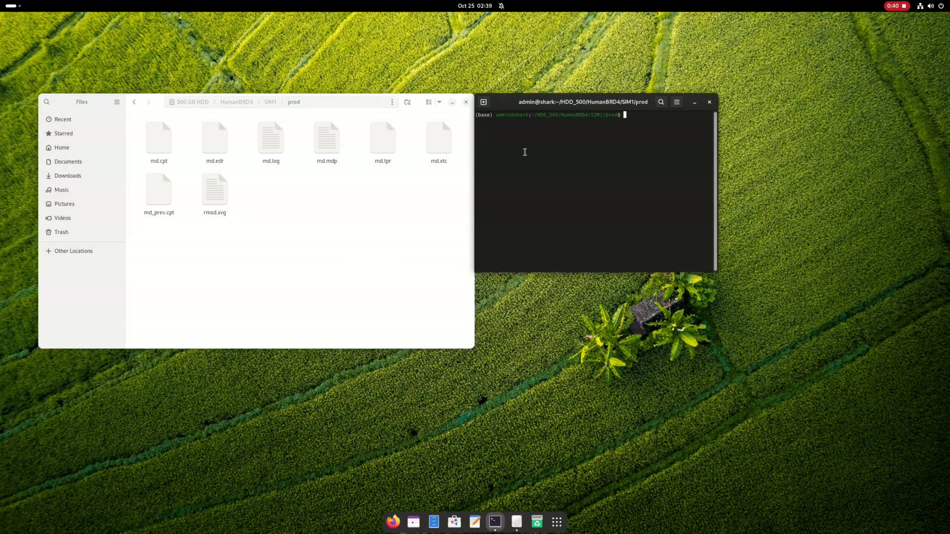
# Launch VMD from the terminal and arrange its main window beside an enlarged OpenGL display
pyautogui.write('vmd')
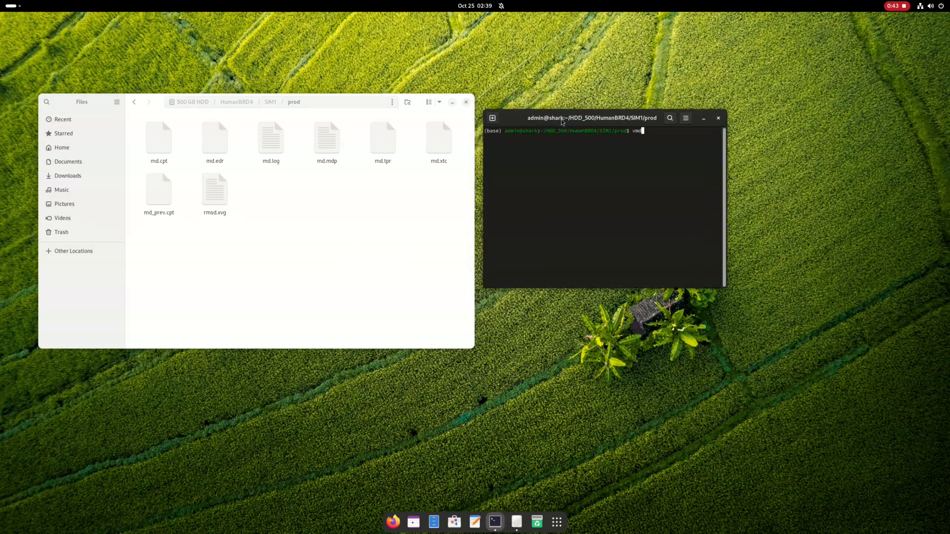
pyautogui.press('Return')
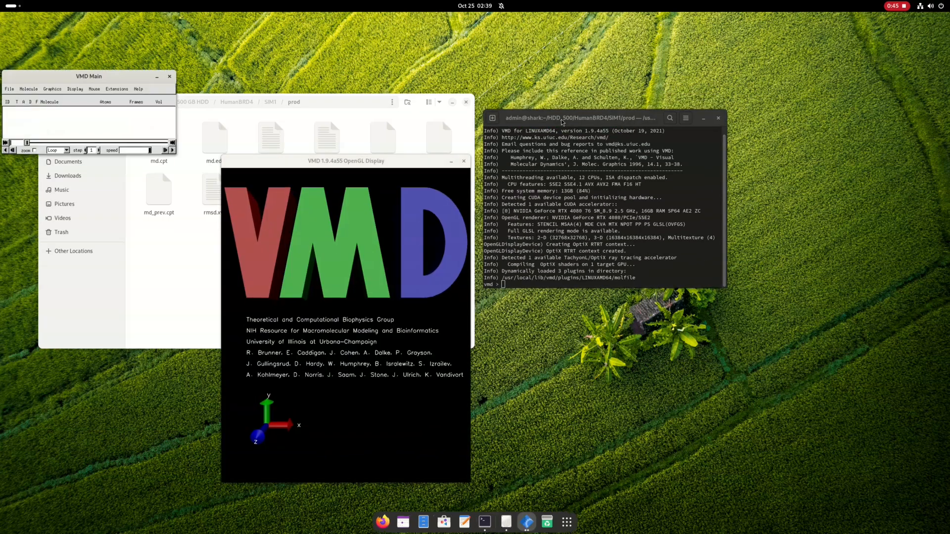
pyautogui.moveTo(388, 162); pyautogui.dragTo(771, 137)
pyautogui.moveTo(696, 142); pyautogui.dragTo(650, 136)
pyautogui.click(107, 82)
pyautogui.moveTo(107, 82); pyautogui.dragTo(328, 79)
pyautogui.moveTo(649, 131); pyautogui.dragTo(948, 142)
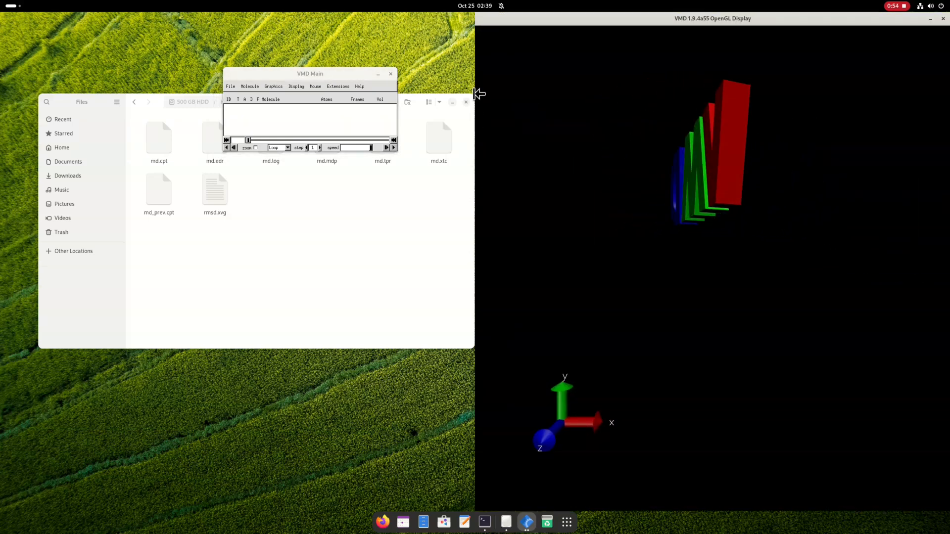
pyautogui.moveTo(478, 81); pyautogui.dragTo(61, 51)
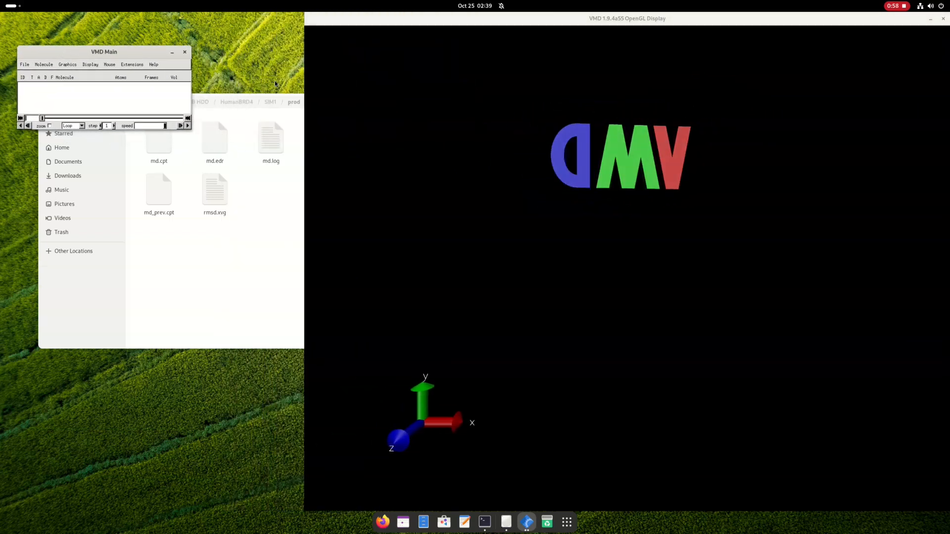
pyautogui.moveTo(303, 69); pyautogui.dragTo(197, 73)
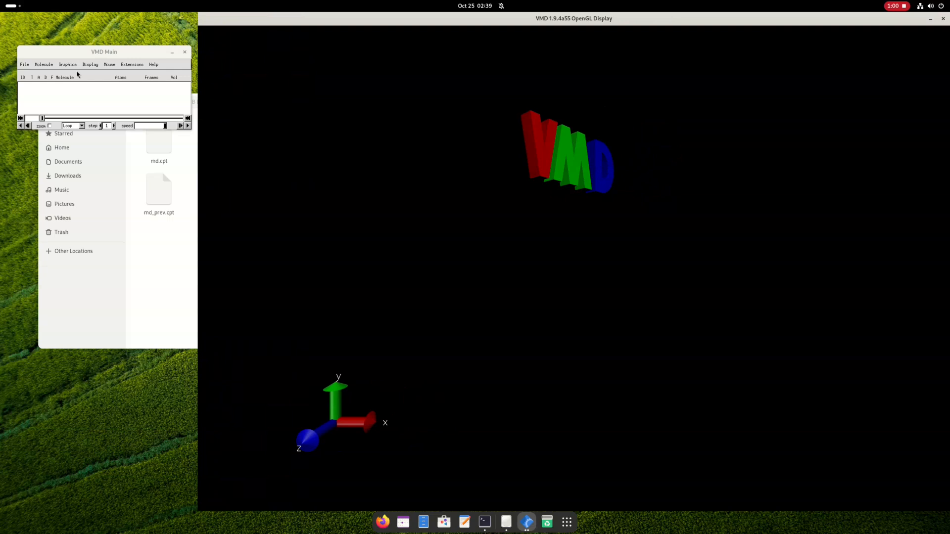
# Load npt.gro from the SIM1/equil2 folder as a new molecule
pyautogui.click(20, 64)
pyautogui.click(35, 73)
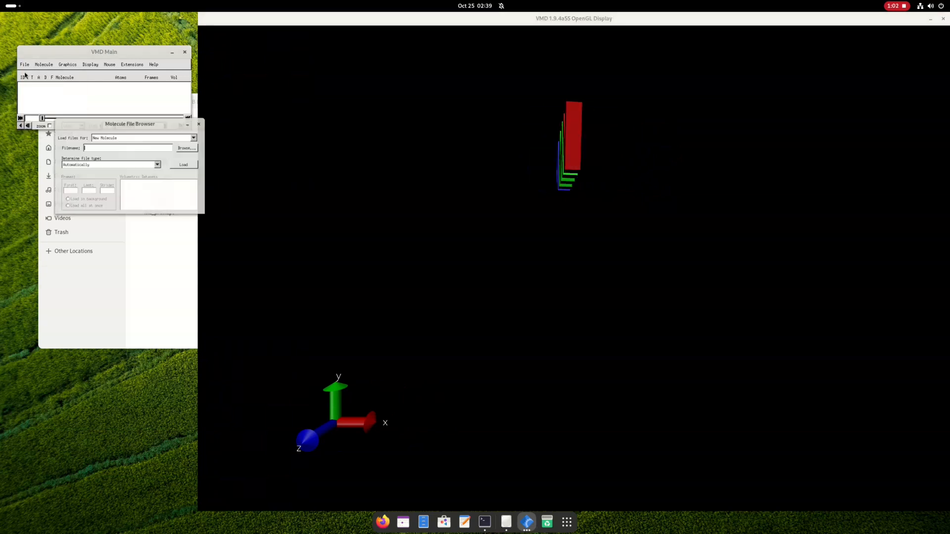
pyautogui.click(192, 140)
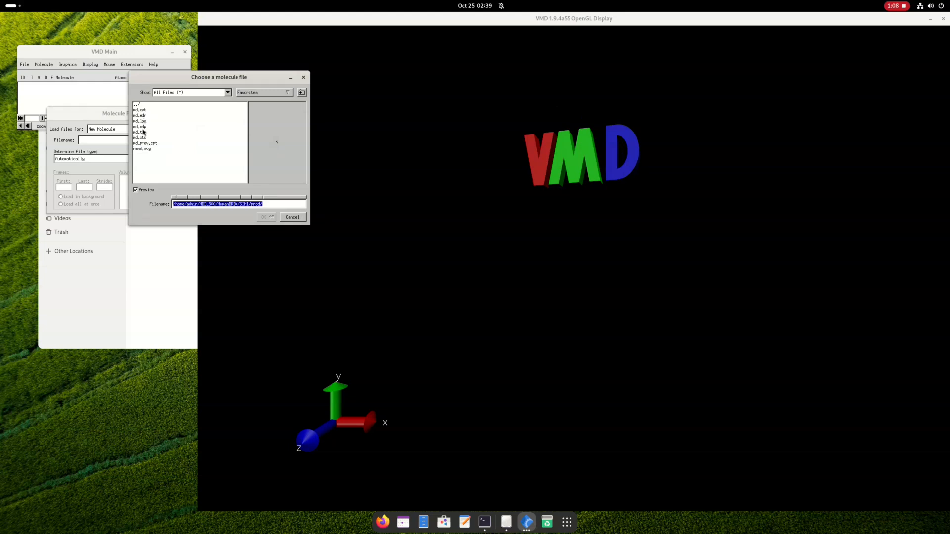
pyautogui.doubleClick(149, 104)
pyautogui.scroll(1, 151, 146)
pyautogui.doubleClick(143, 126)
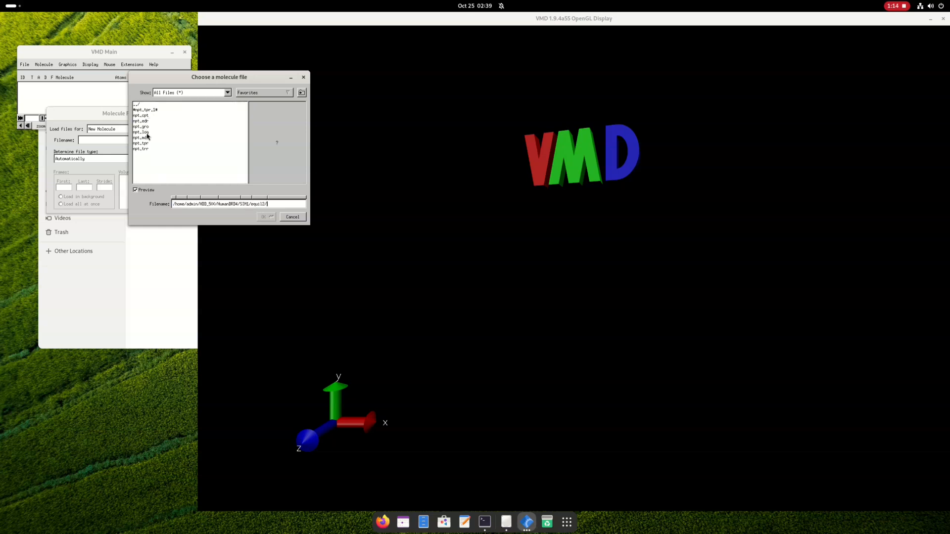
pyautogui.doubleClick(141, 127)
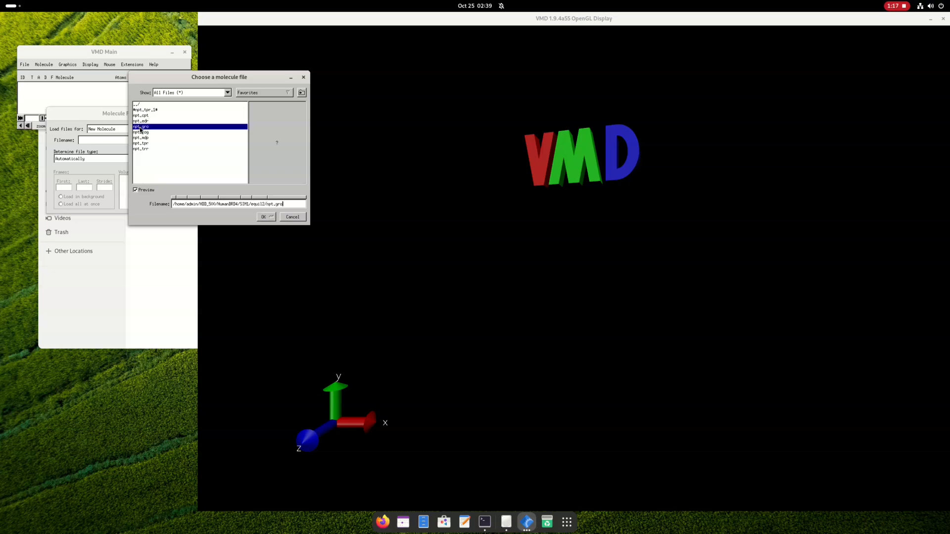
pyautogui.click(187, 159)
pyautogui.moveTo(522, 196); pyautogui.dragTo(576, 134)
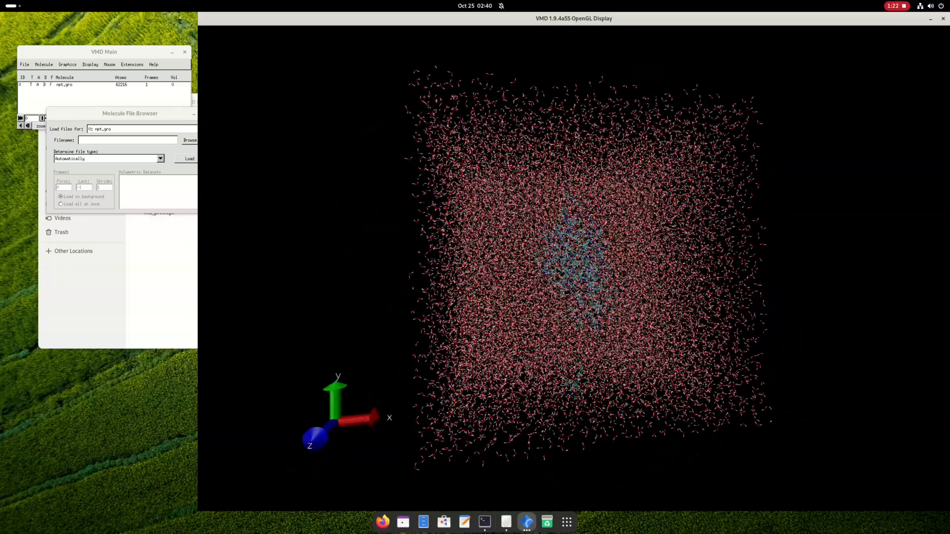
# Load the md.xtc trajectory from the SIM1/prod folder into the npt.gro molecule
pyautogui.click(156, 148)
pyautogui.click(108, 129)
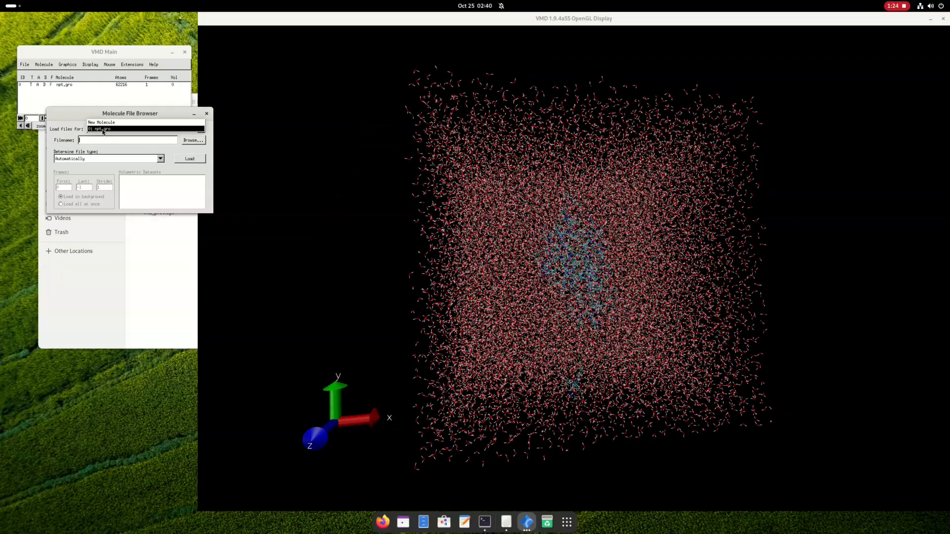
pyautogui.click(105, 130)
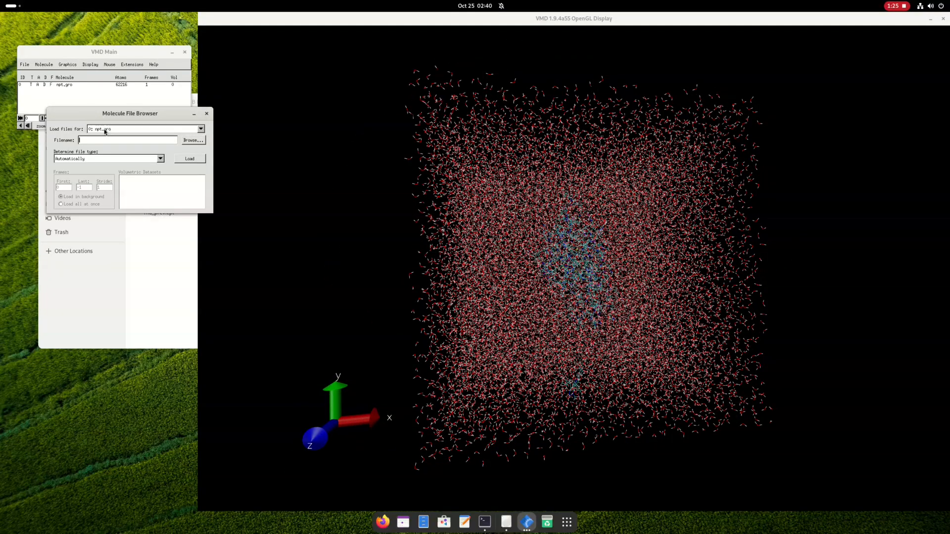
pyautogui.click(193, 140)
pyautogui.doubleClick(138, 103)
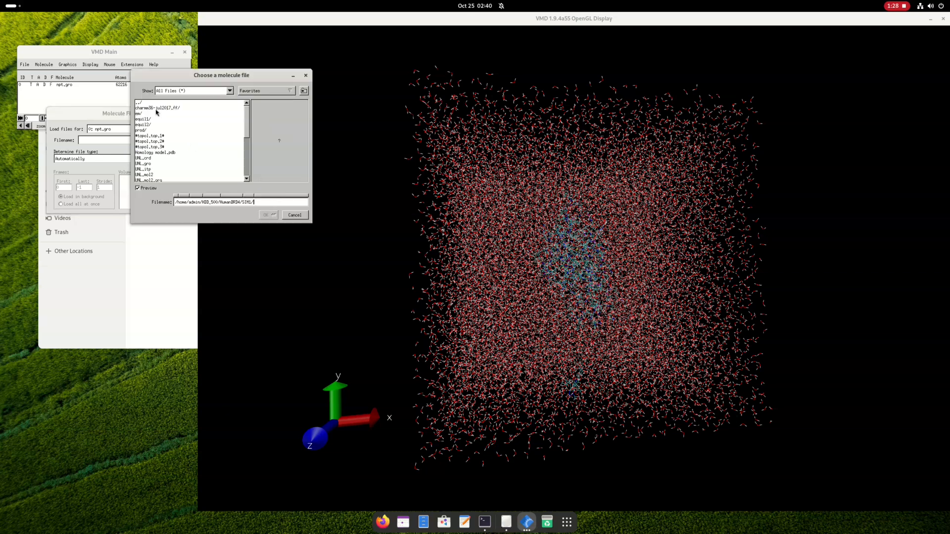
pyautogui.doubleClick(145, 133)
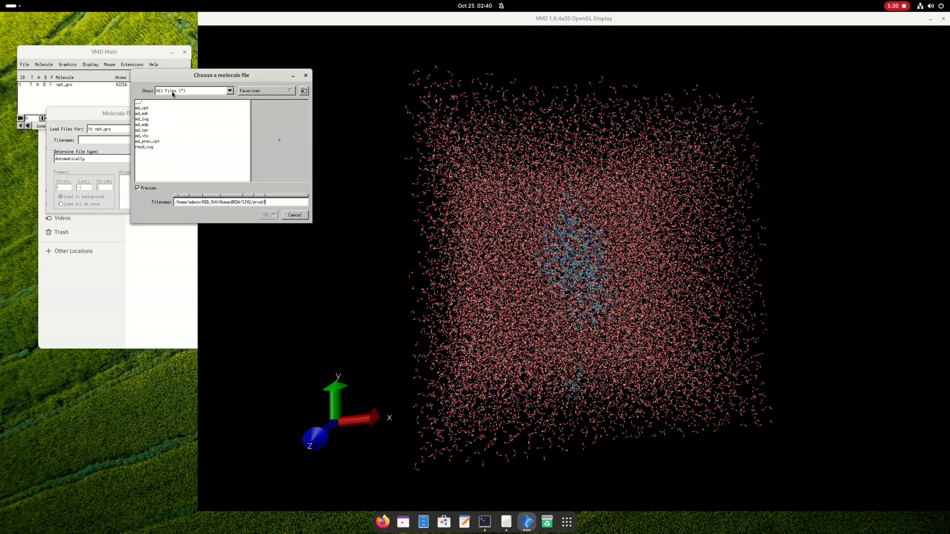
pyautogui.doubleClick(143, 136)
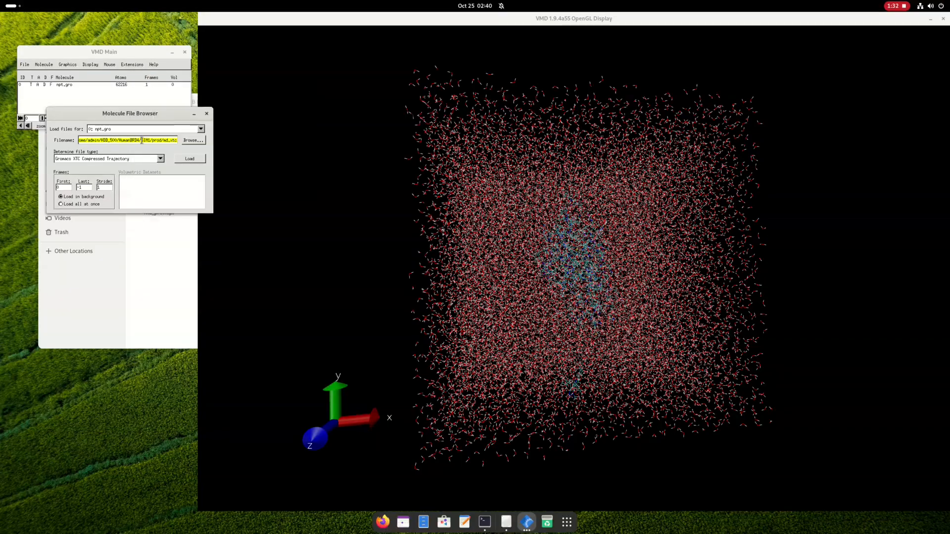
pyautogui.click(189, 162)
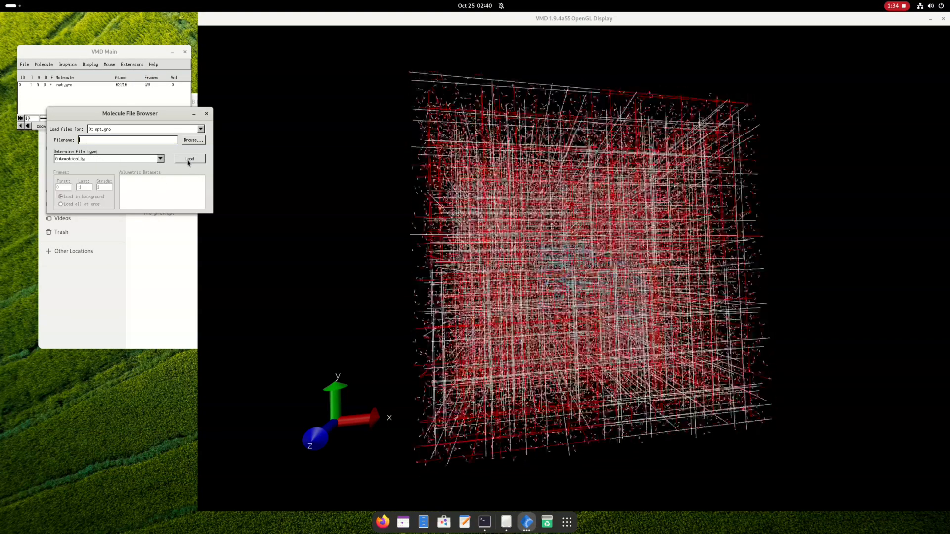
# Examine the loaded trajectory from several angles and distances for bonds stretched across the periodic box
pyautogui.moveTo(587, 220); pyautogui.dragTo(567, 226)
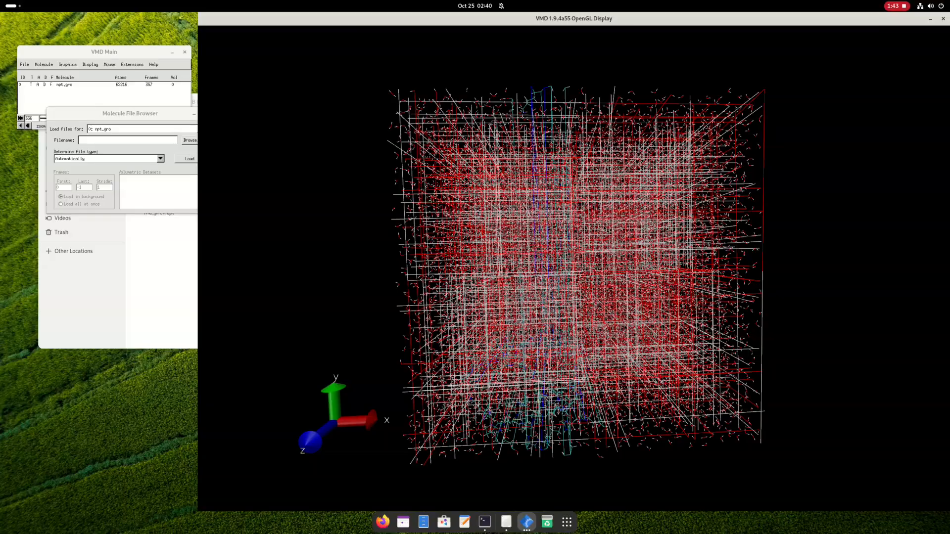
pyautogui.moveTo(512, 245); pyautogui.dragTo(546, 227)
pyautogui.scroll(5, 518, 234)
pyautogui.scroll(-3, 537, 234)
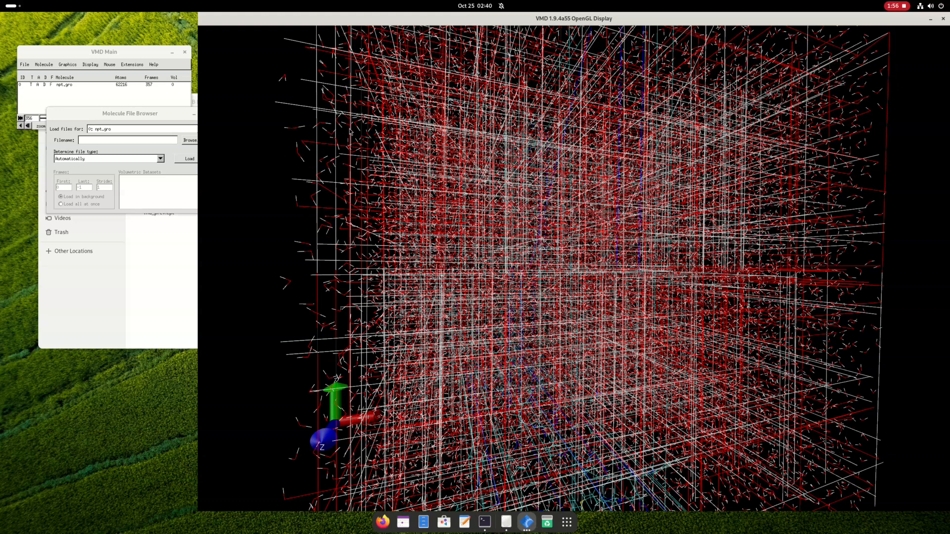
pyautogui.scroll(-3, 351, 130)
pyautogui.moveTo(554, 237)
pyautogui.mouseDown()
pyautogui.moveTo(537, 237)
pyautogui.moveTo(550, 236)
pyautogui.mouseUp()
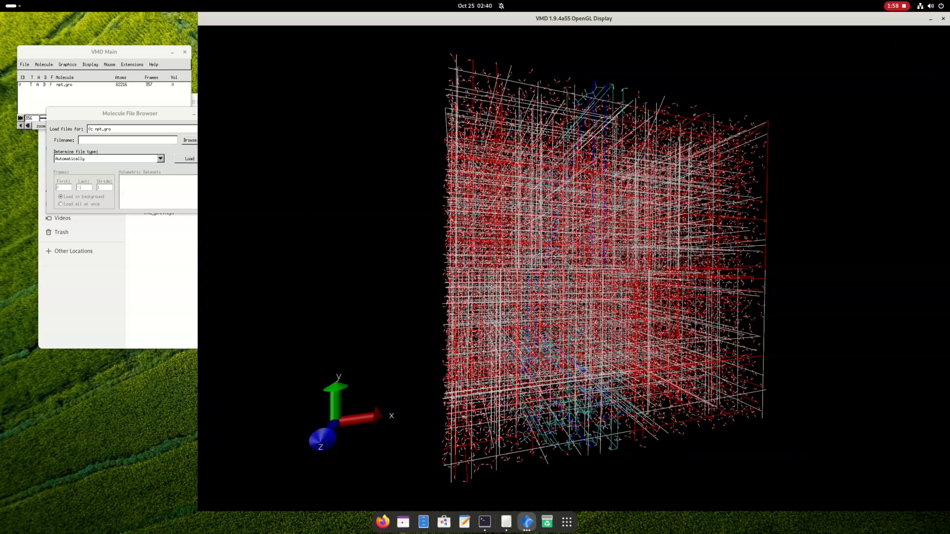
pyautogui.moveTo(417, 372); pyautogui.dragTo(454, 440)
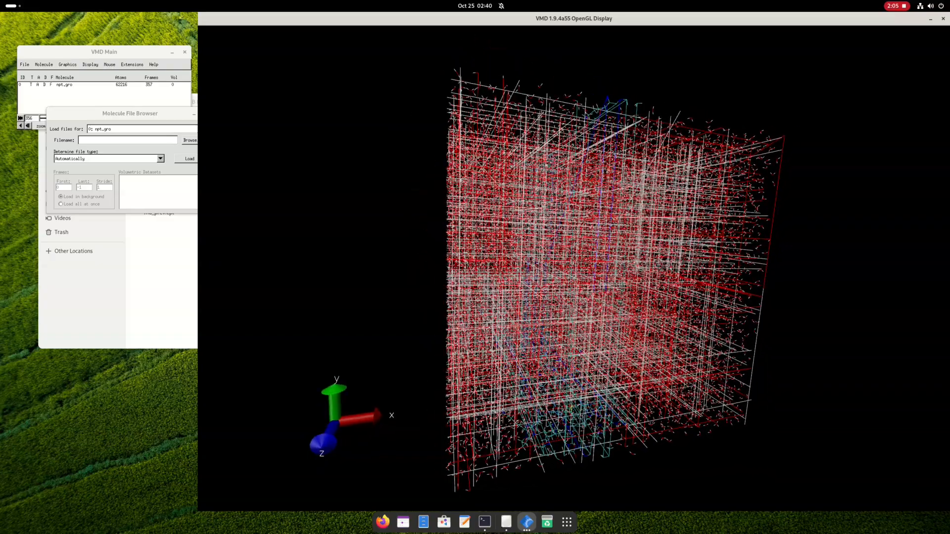
pyautogui.scroll(5, 460, 197)
pyautogui.scroll(-3, 450, 222)
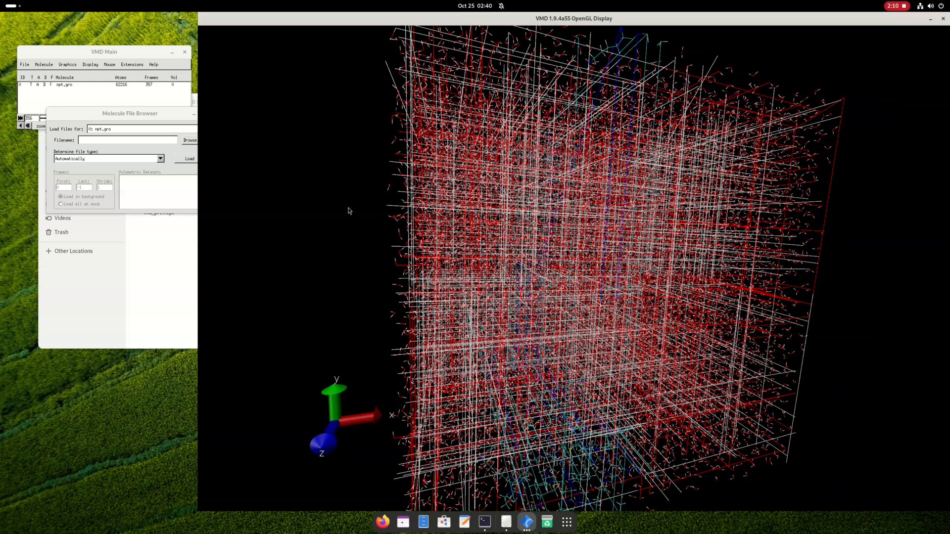
pyautogui.moveTo(394, 226); pyautogui.dragTo(402, 228)
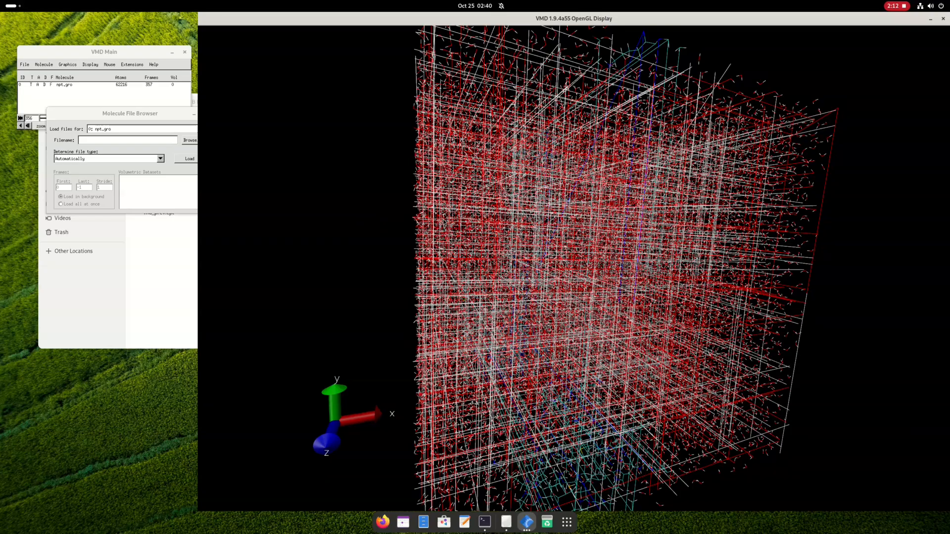
pyautogui.moveTo(465, 247); pyautogui.dragTo(437, 250)
pyautogui.scroll(3, 395, 211)
pyautogui.scroll(-2, 381, 213)
pyautogui.scroll(-2, 382, 217)
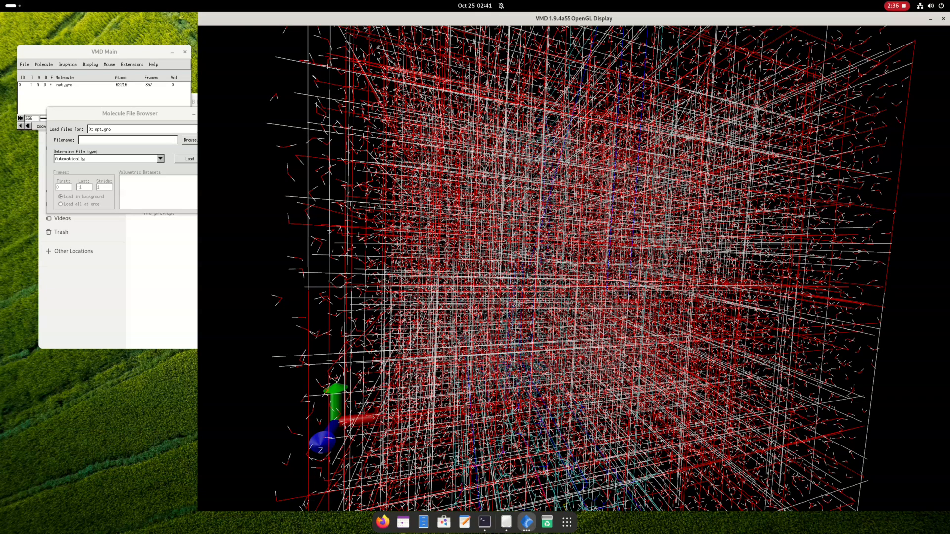
pyautogui.moveTo(821, 255); pyautogui.dragTo(647, 277)
pyautogui.scroll(-5, 646, 278)
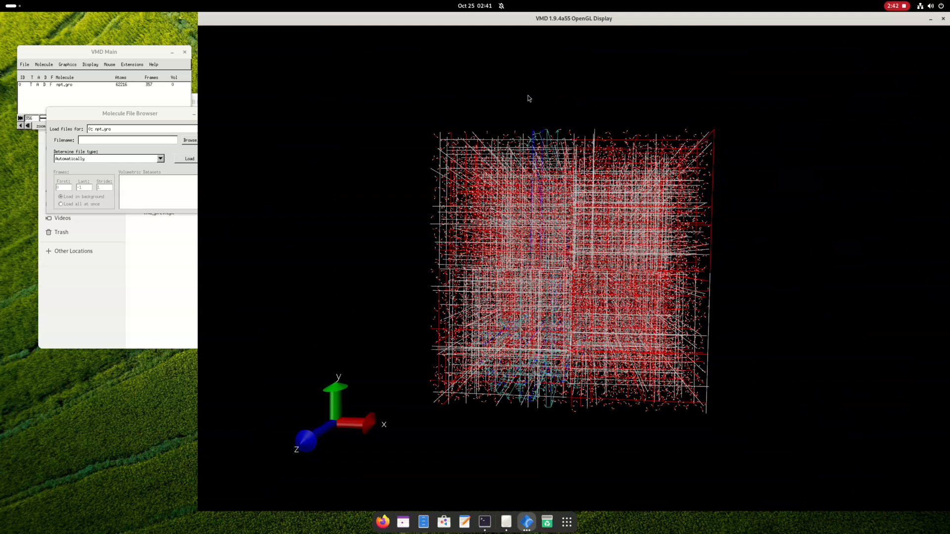
# Quit VMD and confirm the exit
pyautogui.click(152, 114)
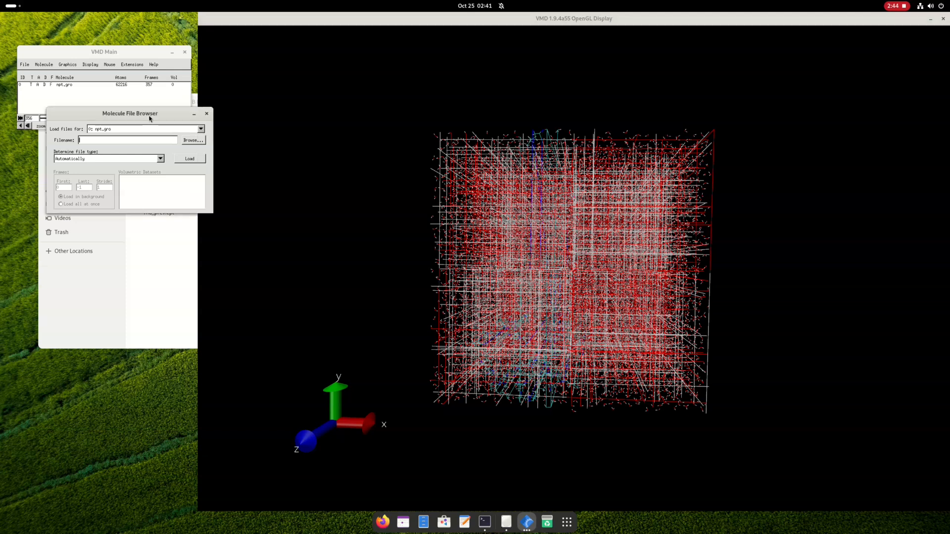
pyautogui.click(184, 53)
pyautogui.click(184, 53)
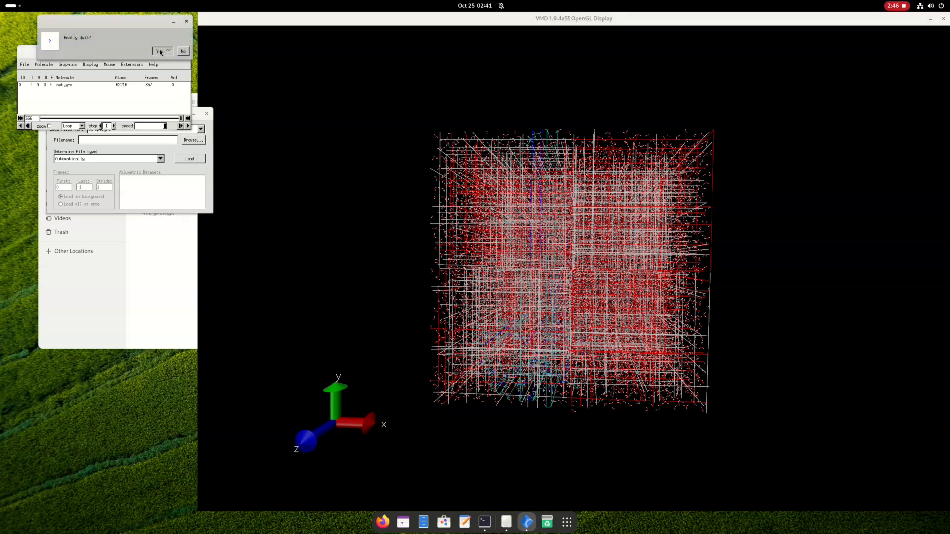
pyautogui.click(166, 56)
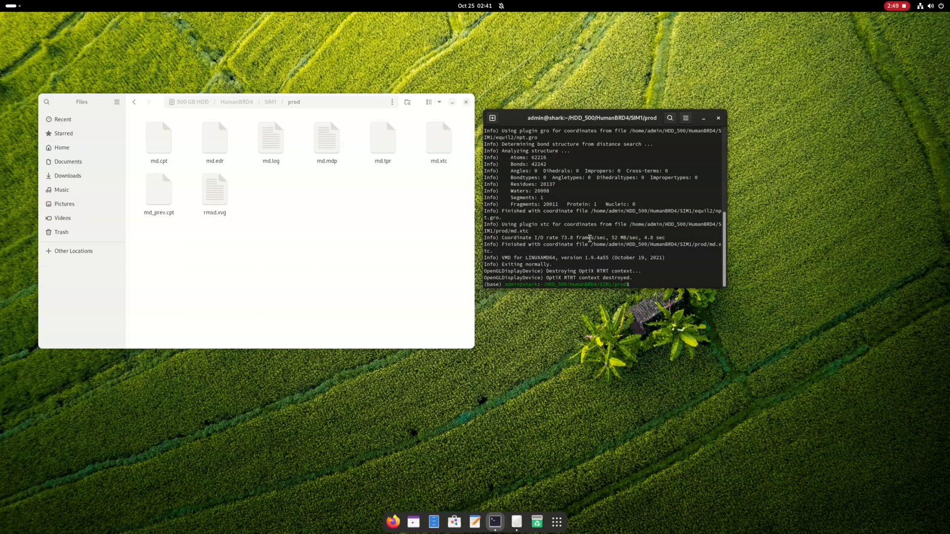
# List the prod folder's files with ll and tile the terminal to half the screen
pyautogui.write('ll')
pyautogui.press('Return')
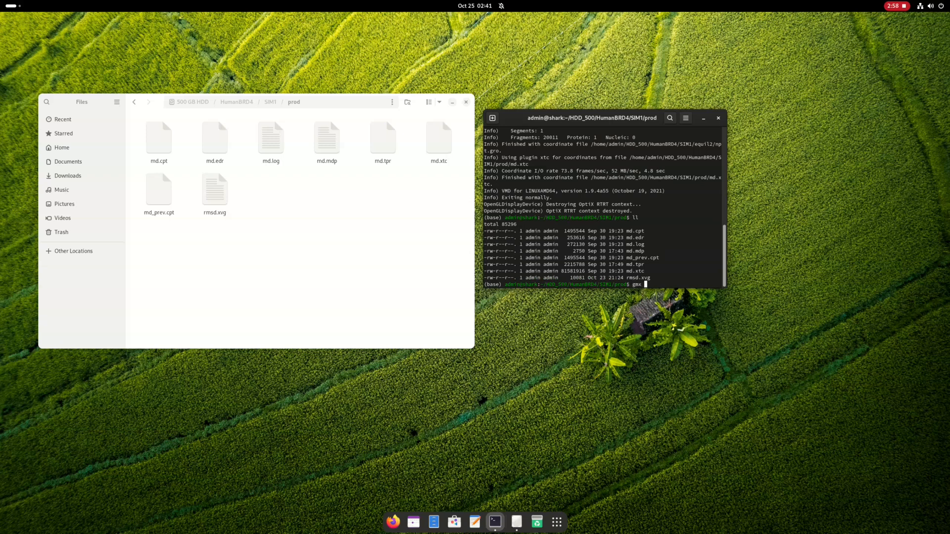
pyautogui.moveTo(599, 118); pyautogui.dragTo(948, 148)
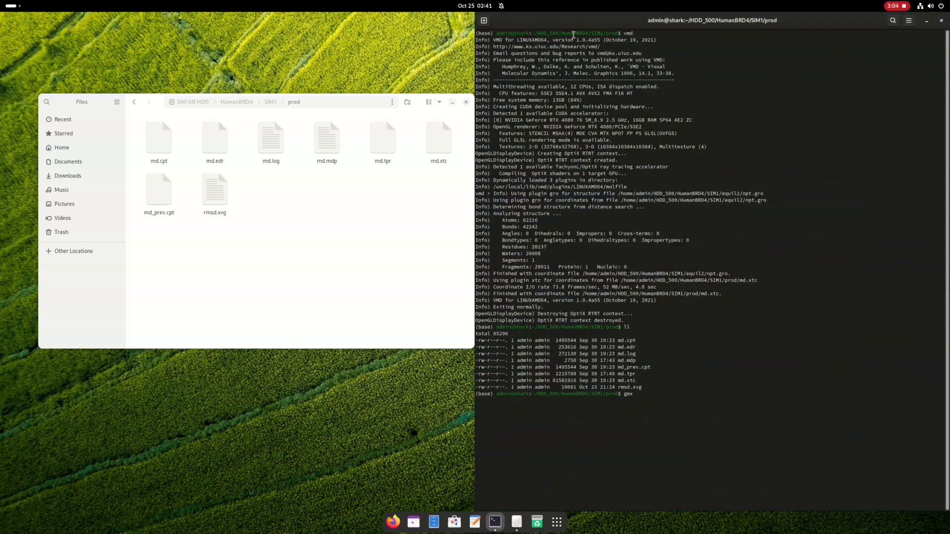
# Enable a custom Monospace font at size 14 in the terminal profile preferences
pyautogui.rightClick(570, 26)
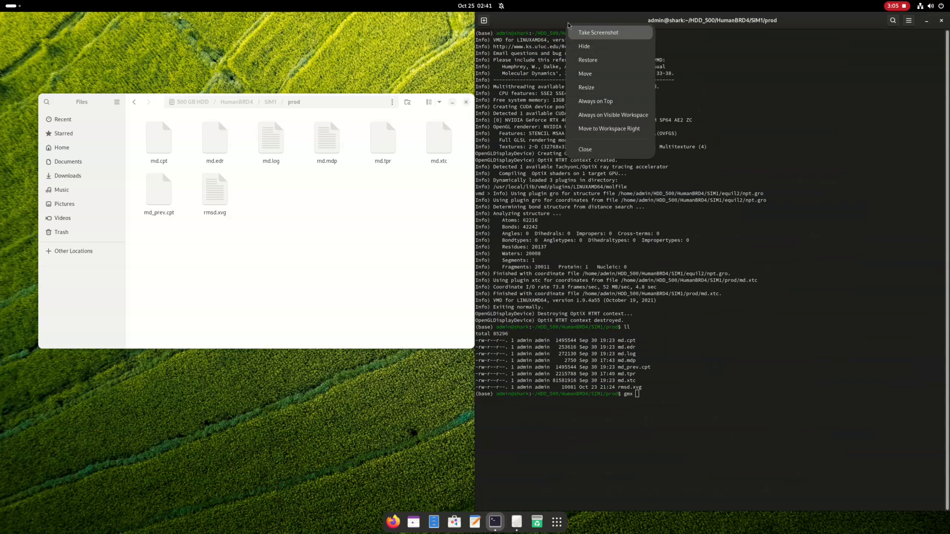
pyautogui.click(762, 74)
pyautogui.rightClick(762, 75)
pyautogui.click(787, 122)
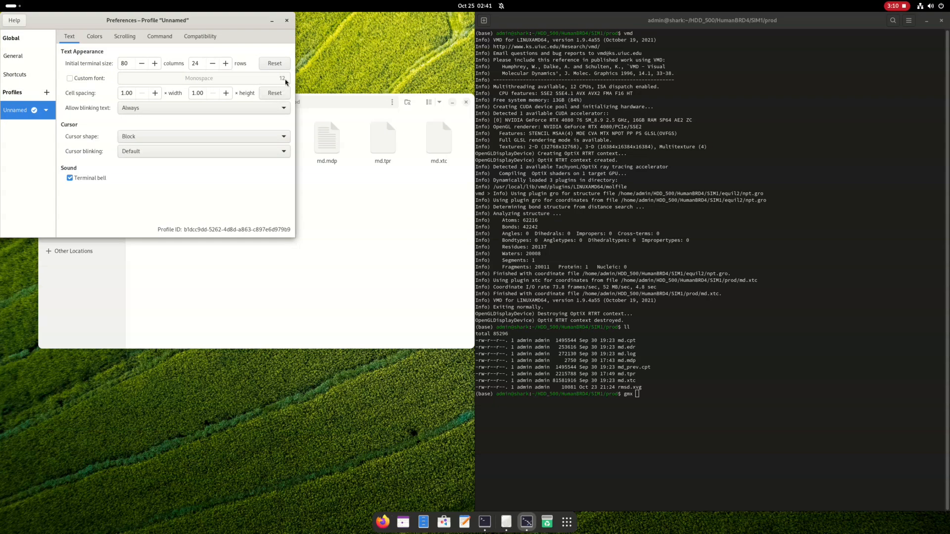
pyautogui.click(70, 79)
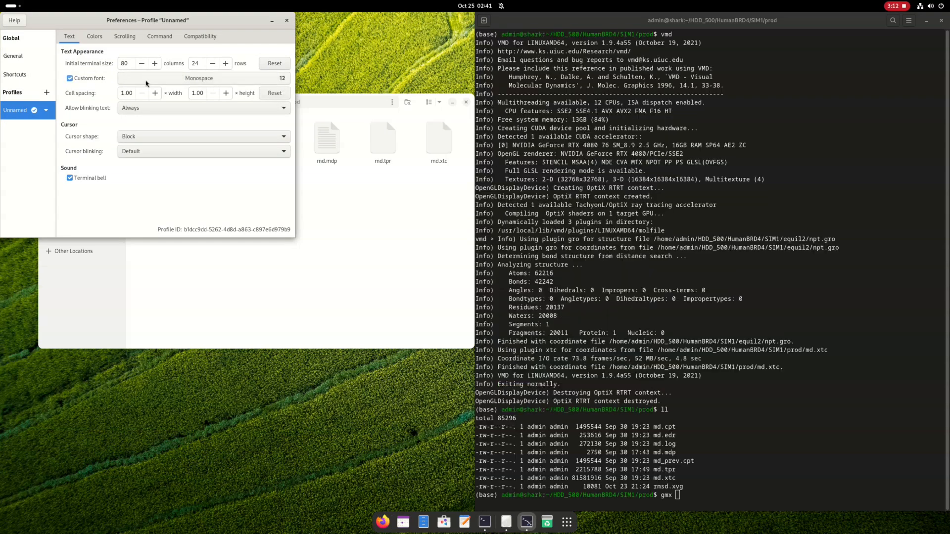
pyautogui.click(289, 78)
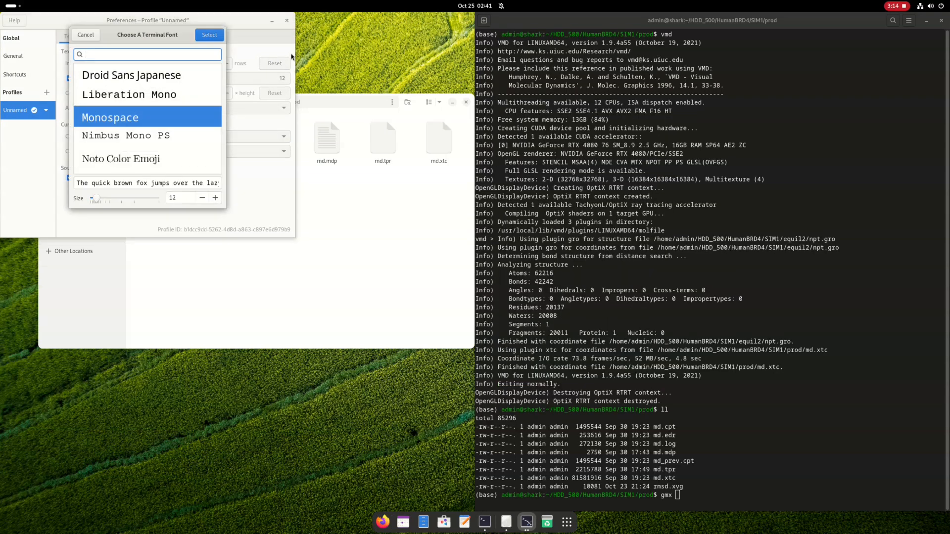
pyautogui.click(214, 198)
pyautogui.click(214, 198)
pyautogui.click(209, 34)
pyautogui.click(617, 287)
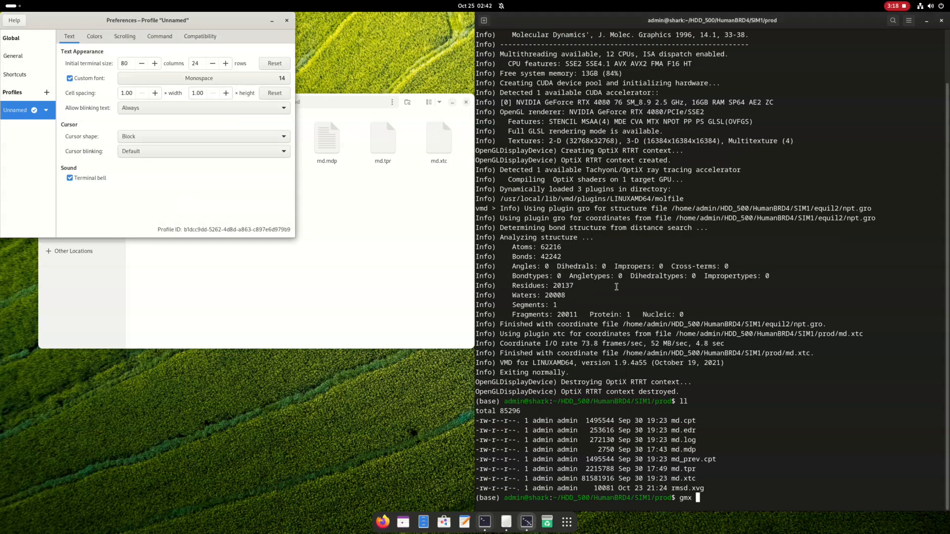
pyautogui.click(287, 21)
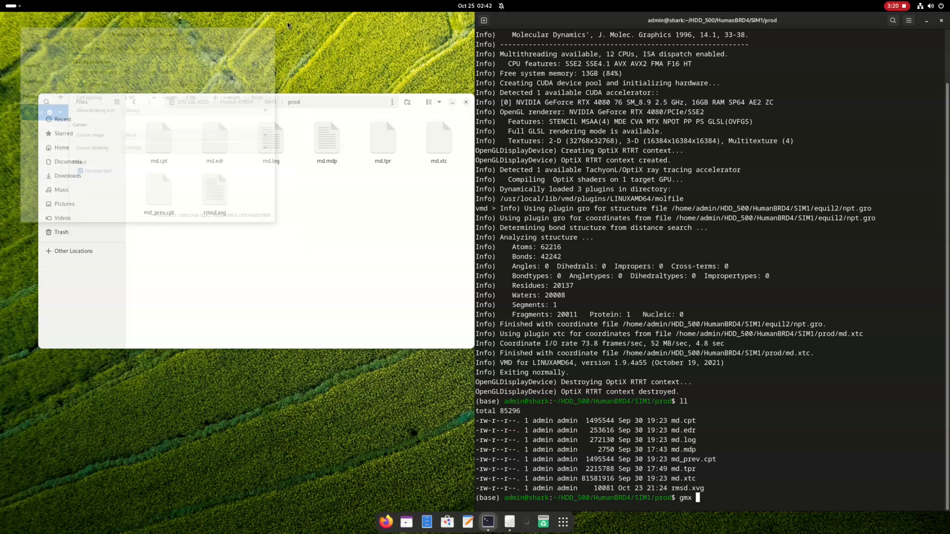
# Discard the half-entered command, clear the terminal and list the prod folder's files with ll
pyautogui.press('BackSpace')
pyautogui.press('BackSpace')
pyautogui.press('BackSpace')
pyautogui.press('BackSpace')
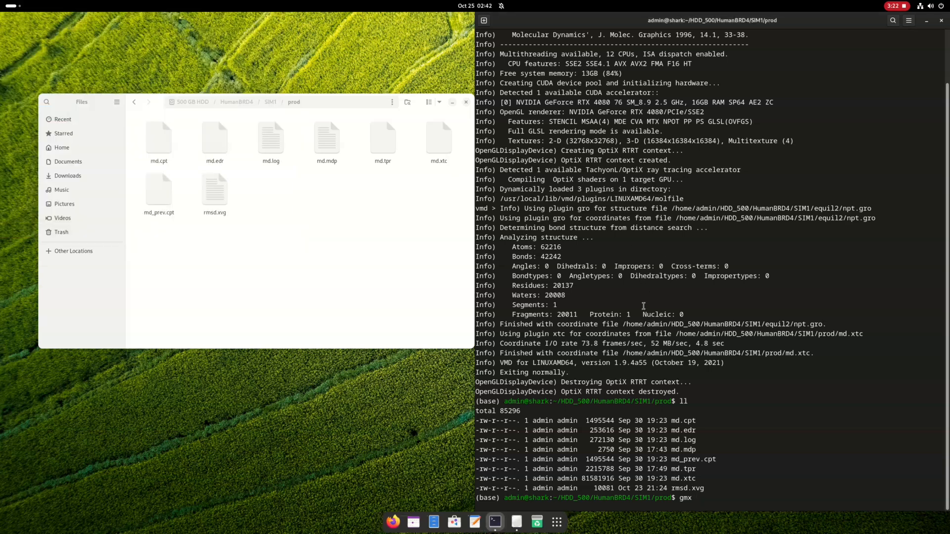
pyautogui.write('clear')
pyautogui.press('Return')
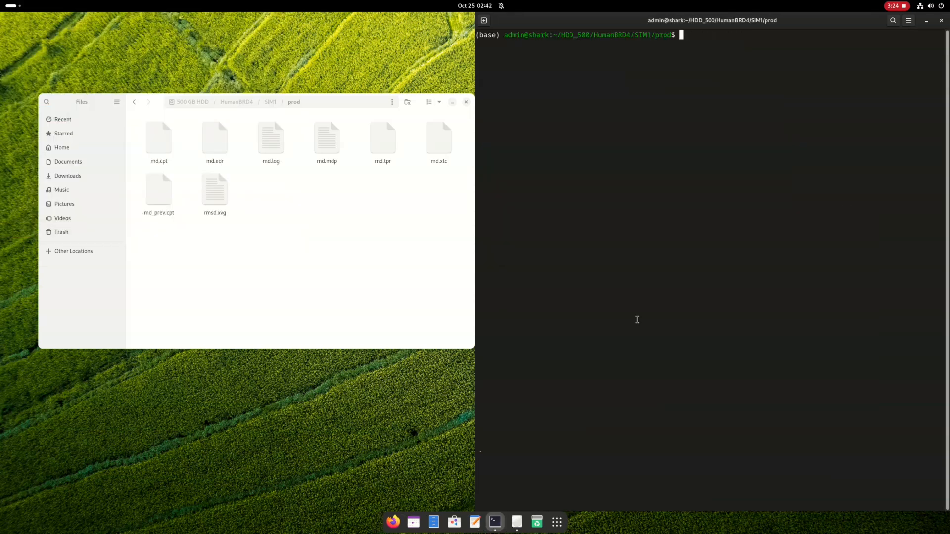
pyautogui.write('ll')
pyautogui.press('Return')
# Display the help text of the gmx trjconv command in the terminal
pyautogui.write('gmx ')
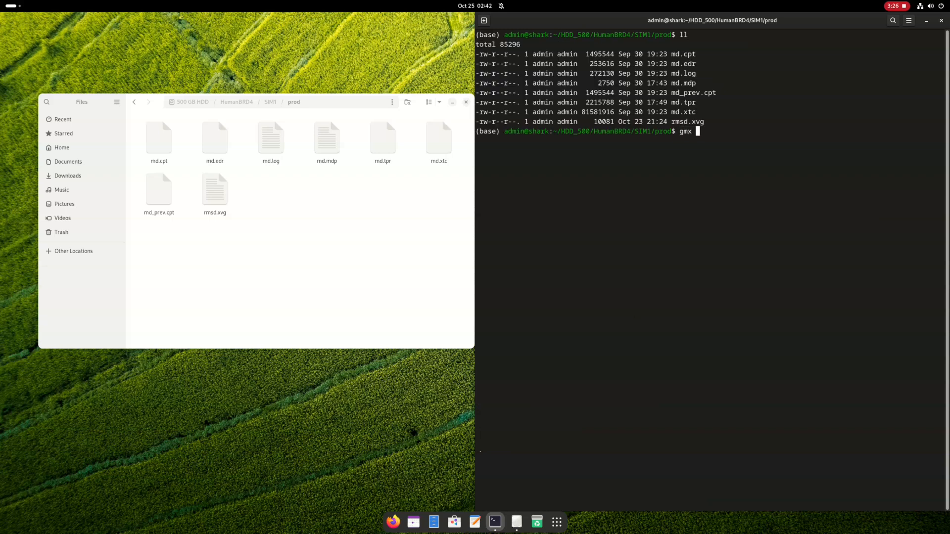
pyautogui.write('r')
pyautogui.write('trjconv')
pyautogui.write(' -h')
pyautogui.press('Return')
# Examine the input file options -f and -s and their accepted formats in the trjconv help
pyautogui.scroll(15, 686, 332)
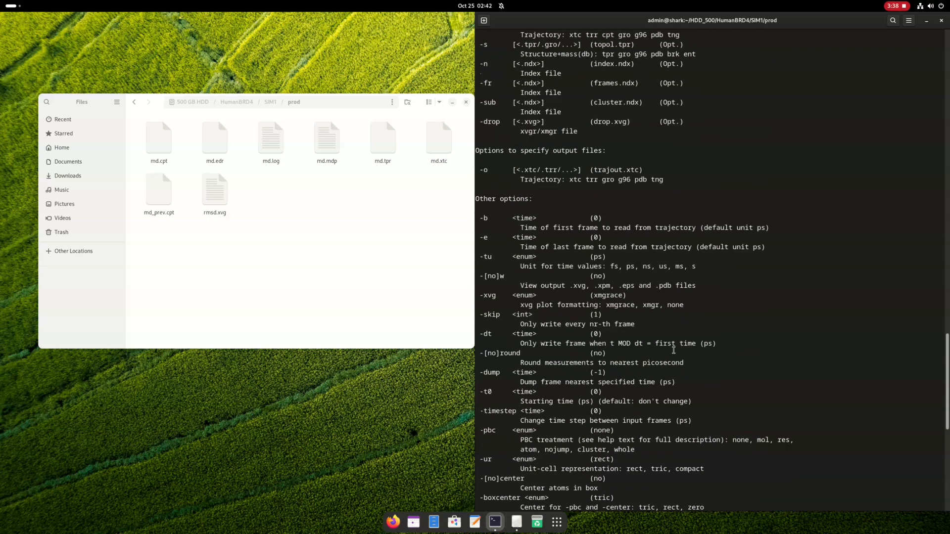
pyautogui.scroll(5, 600, 269)
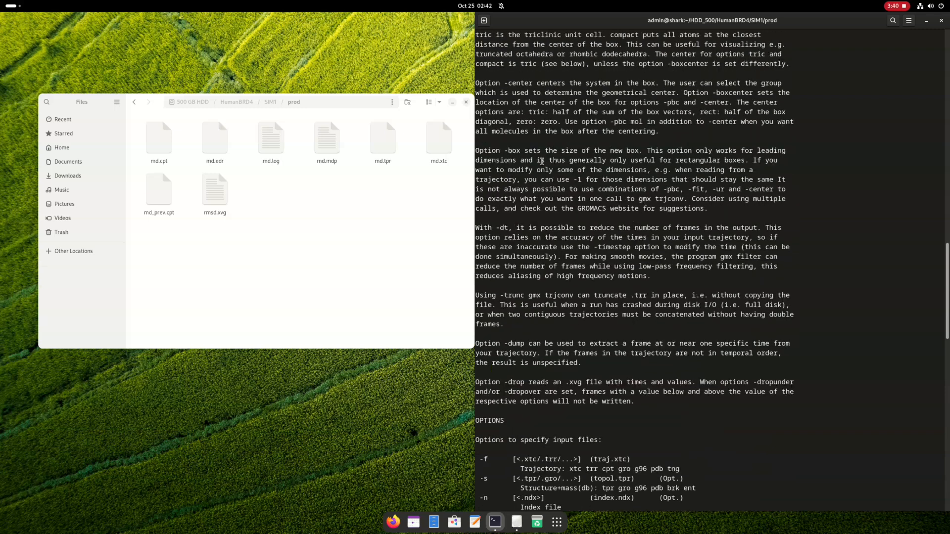
pyautogui.scroll(-7, 569, 298)
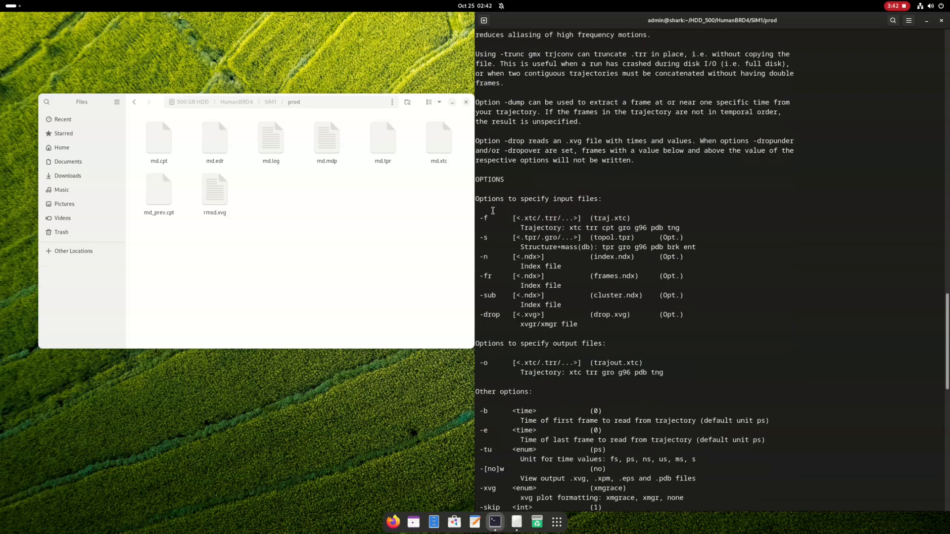
pyautogui.moveTo(477, 217); pyautogui.dragTo(688, 228)
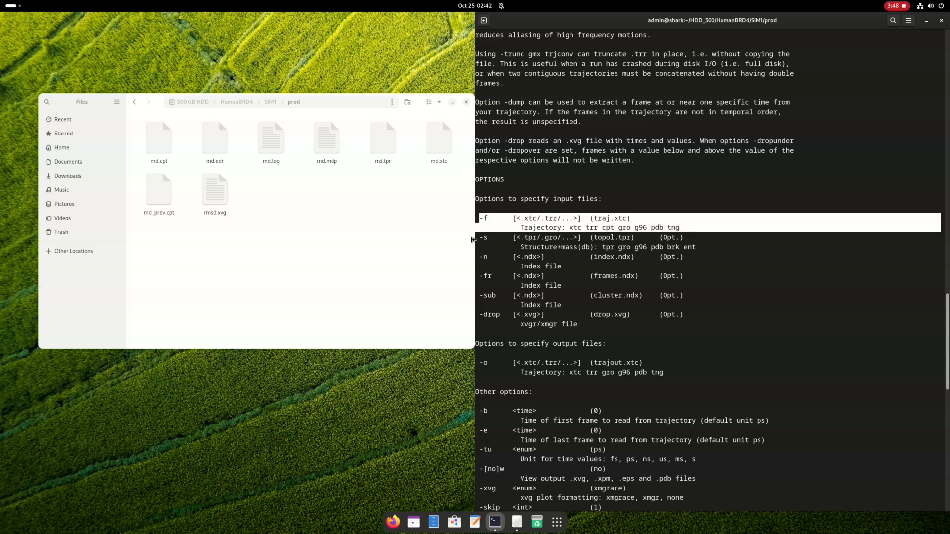
pyautogui.moveTo(476, 238); pyautogui.dragTo(707, 245)
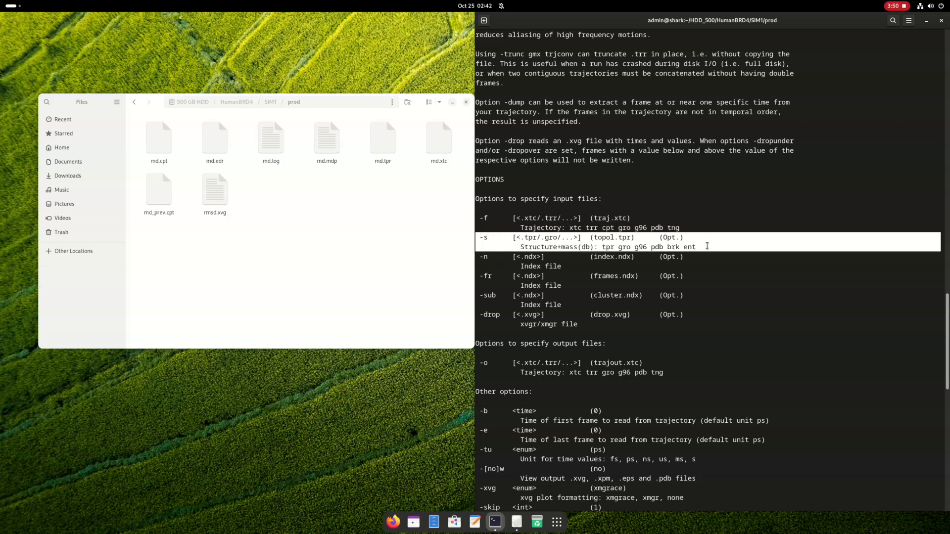
pyautogui.click(528, 225)
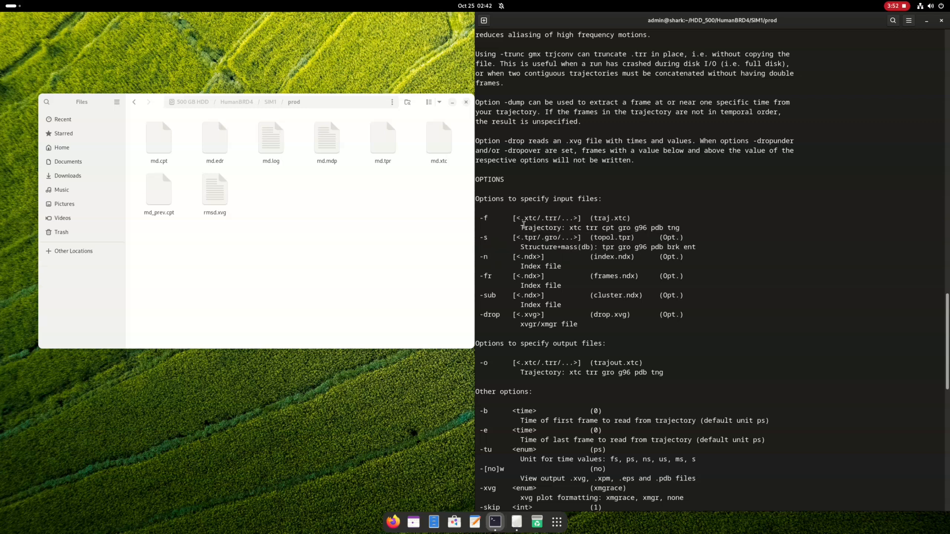
pyautogui.moveTo(527, 218); pyautogui.dragTo(565, 238)
pyautogui.moveTo(521, 247); pyautogui.dragTo(577, 247)
pyautogui.click(585, 248)
pyautogui.moveTo(658, 230); pyautogui.dragTo(685, 320)
pyautogui.click(685, 319)
pyautogui.scroll(-3, 649, 317)
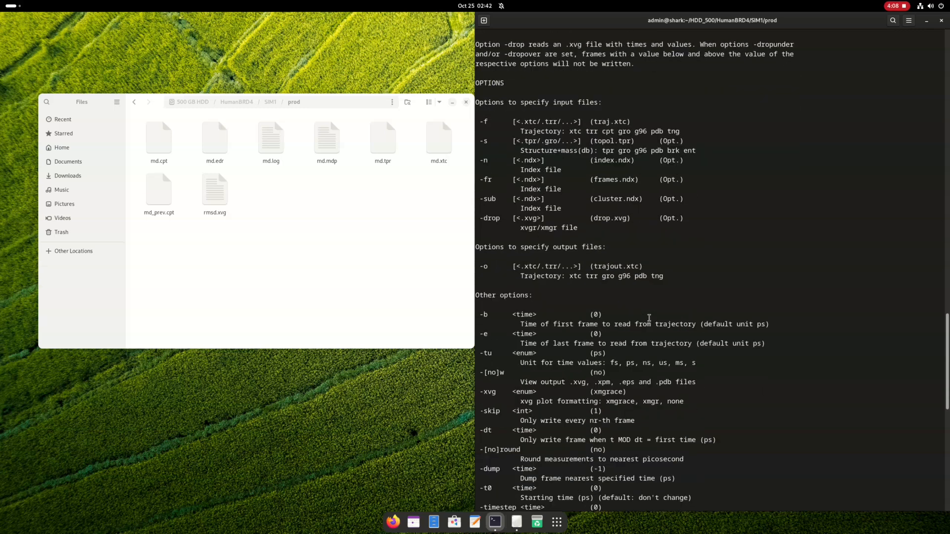
# Examine the output option -o and the periodic box options -pbc, -ur and -center in the trjconv help
pyautogui.moveTo(501, 266); pyautogui.dragTo(664, 277)
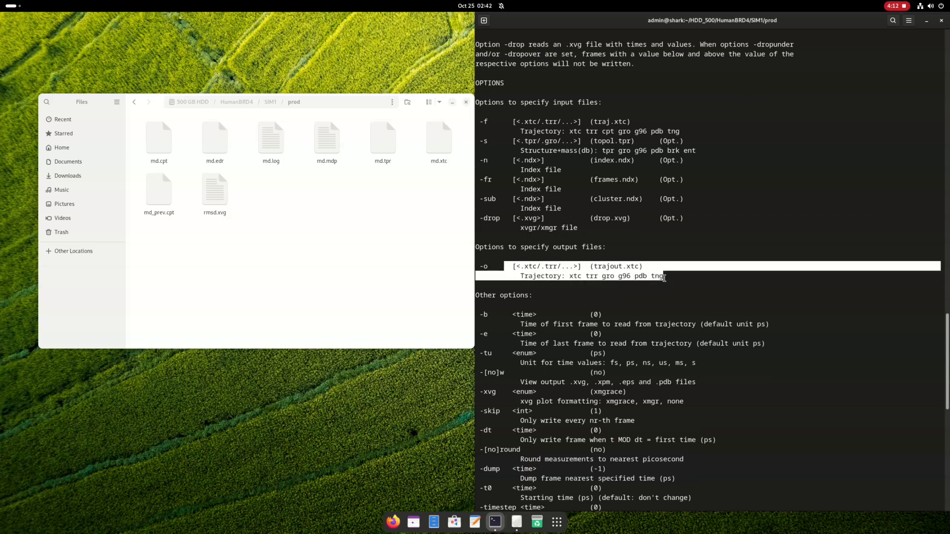
pyautogui.scroll(-3, 664, 278)
pyautogui.click(548, 171)
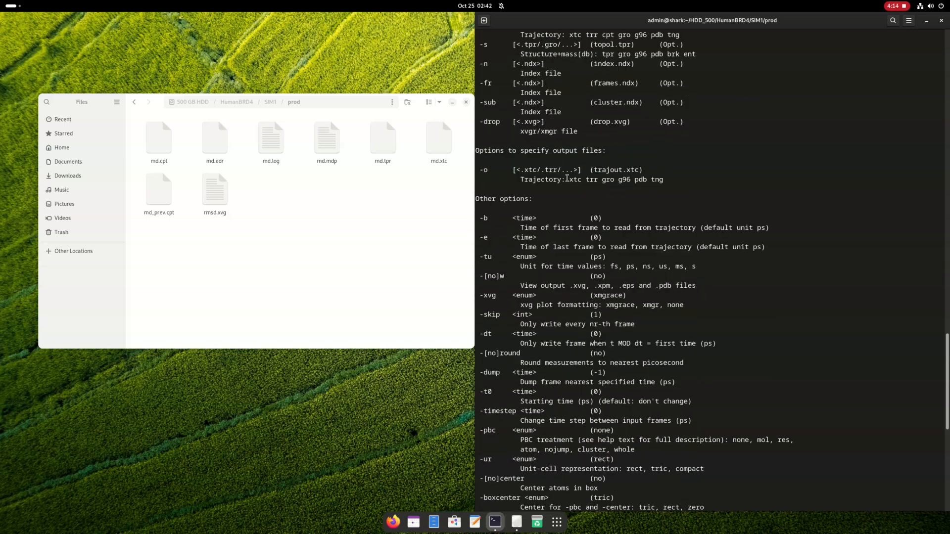
pyautogui.moveTo(569, 179); pyautogui.dragTo(598, 180)
pyautogui.moveTo(602, 179); pyautogui.dragTo(672, 180)
pyautogui.click(671, 180)
pyautogui.scroll(-2, 643, 183)
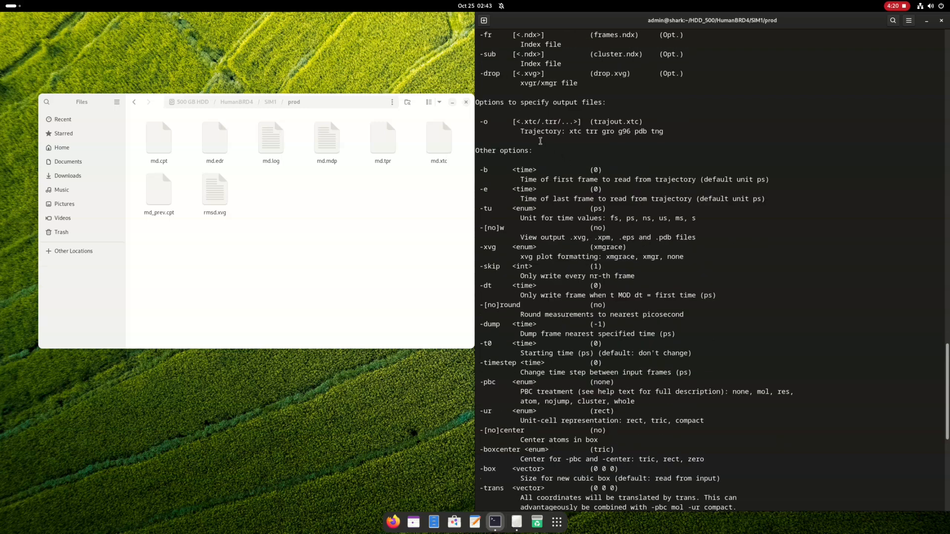
pyautogui.scroll(-5, 513, 177)
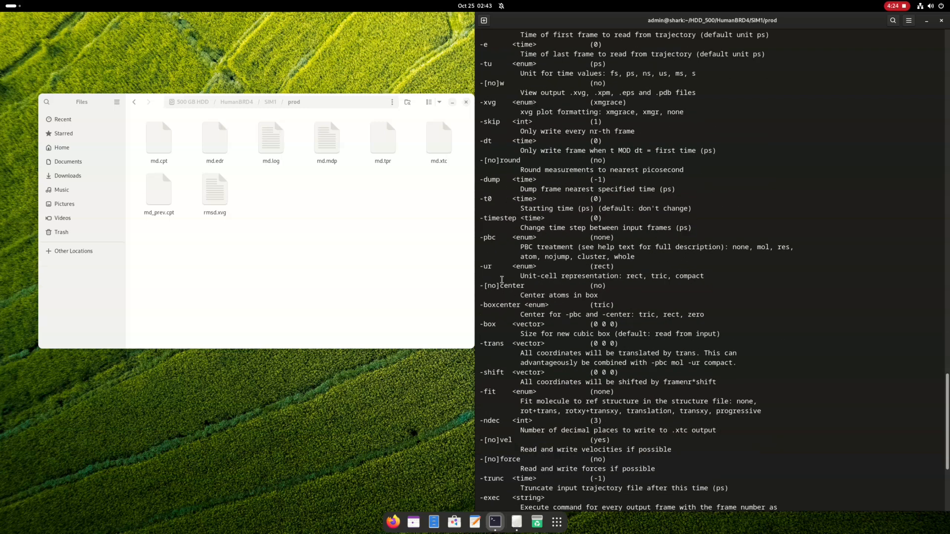
pyautogui.moveTo(479, 237); pyautogui.dragTo(795, 247)
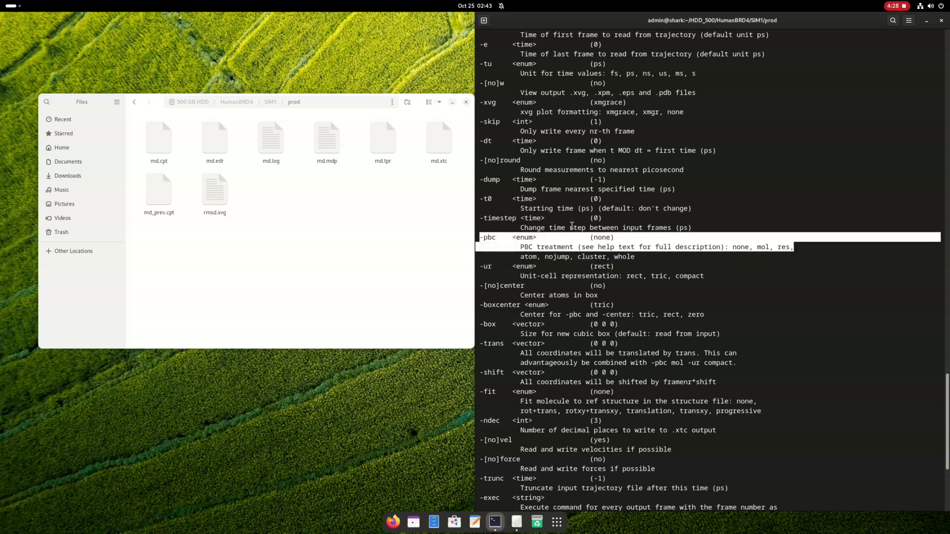
pyautogui.moveTo(478, 238); pyautogui.dragTo(791, 247)
pyautogui.moveTo(476, 265); pyautogui.dragTo(722, 272)
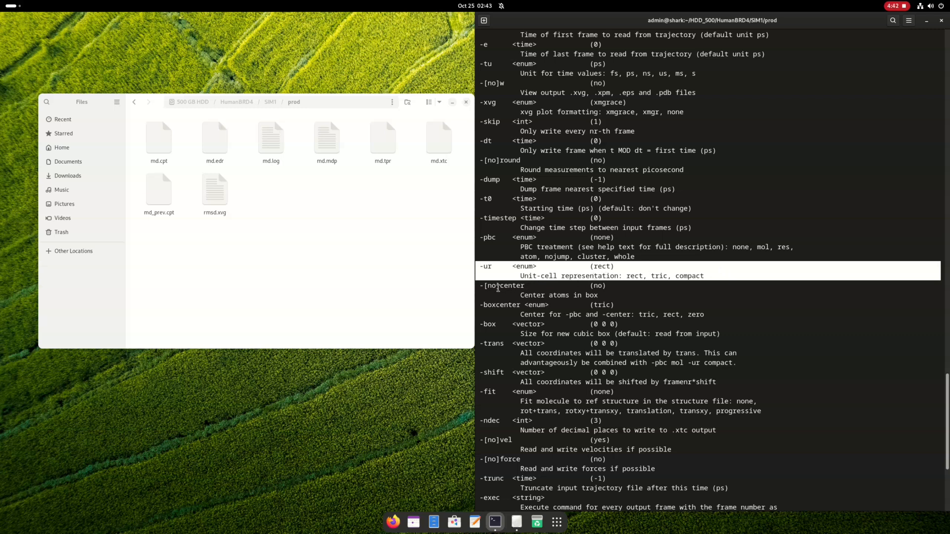
pyautogui.moveTo(480, 288); pyautogui.dragTo(614, 296)
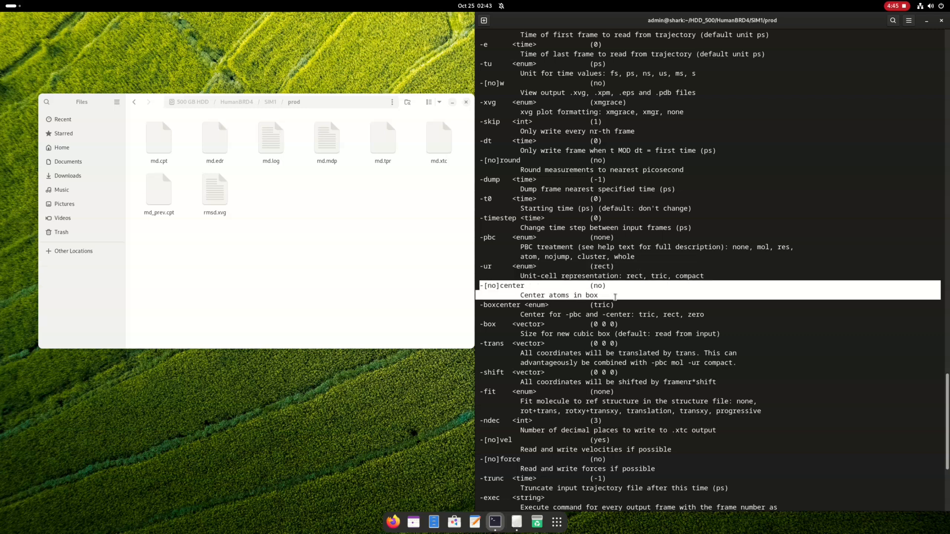
pyautogui.click(614, 296)
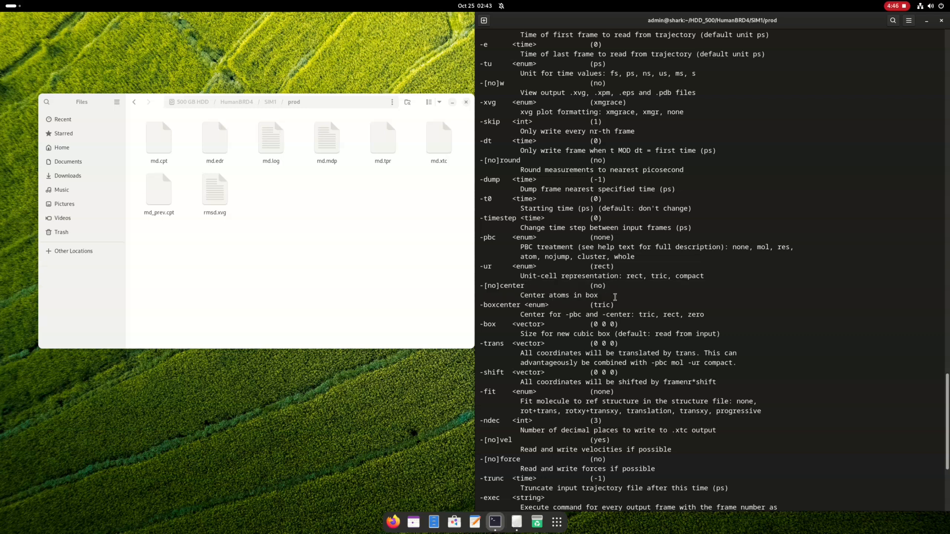
# Reuse the trjconv command without its help flag, giving md.xtc as the trajectory and md.tpr as the structure, followed by -o
pyautogui.scroll(-7, 634, 334)
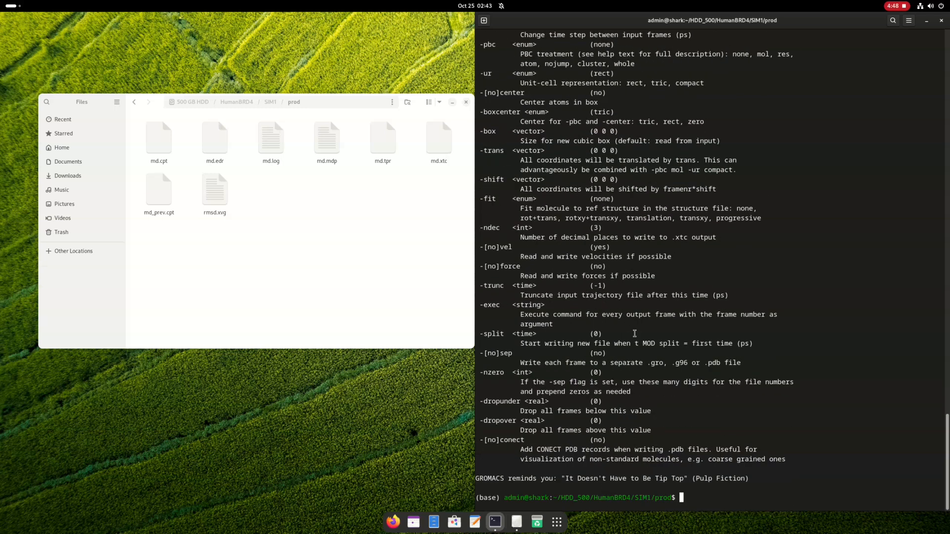
pyautogui.press('Up')
pyautogui.press('BackSpace')
pyautogui.press('BackSpace')
pyautogui.write('-f md.xtc -s md.tpr -o ')
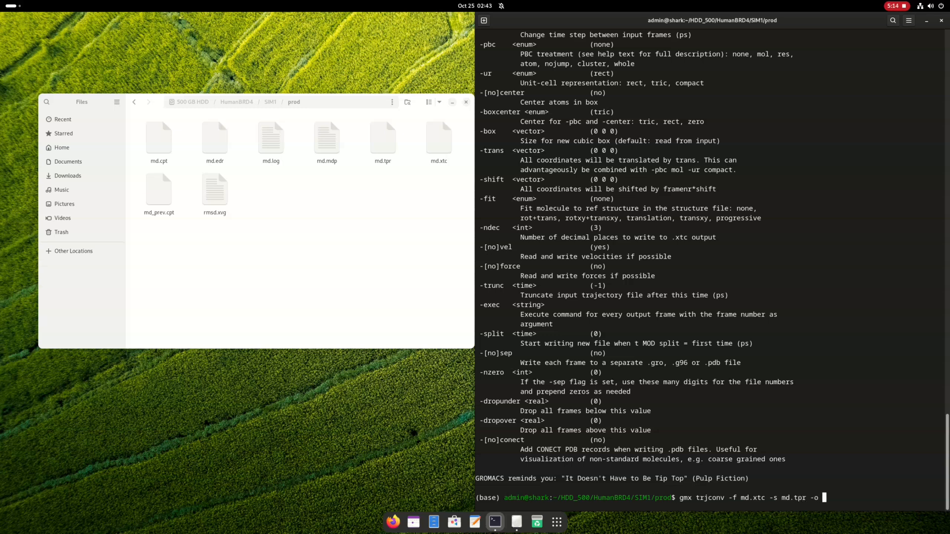
# Name the output file md_pbc_corrected.gro in the trjconv command
pyautogui.write('md.')
pyautogui.write('gro')
pyautogui.press('Left')
pyautogui.press('Left')
pyautogui.press('Left')
pyautogui.press('Left')
pyautogui.press('Left')
pyautogui.write('_pbc_corrected')
pyautogui.press('Right')
pyautogui.press('Right')
pyautogui.press('Right')
pyautogui.press('Right')
# Check the available PBC treatments in the help text and add -pbc mol to the command
pyautogui.write('-pbc')
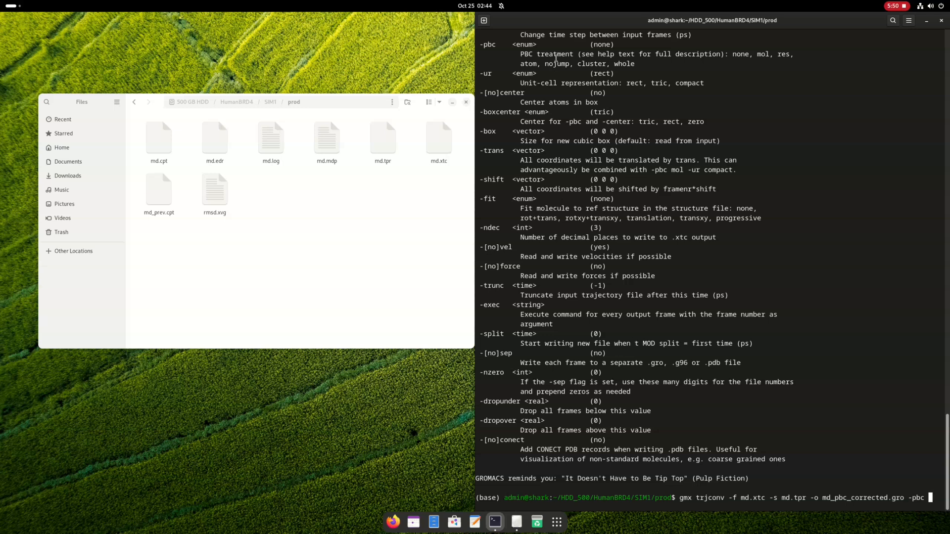
pyautogui.doubleClick(735, 53)
pyautogui.doubleClick(762, 54)
pyautogui.doubleClick(784, 53)
pyautogui.doubleClick(534, 64)
pyautogui.doubleClick(557, 64)
pyautogui.doubleClick(593, 64)
pyautogui.doubleClick(629, 64)
pyautogui.click(665, 58)
pyautogui.write('mol')
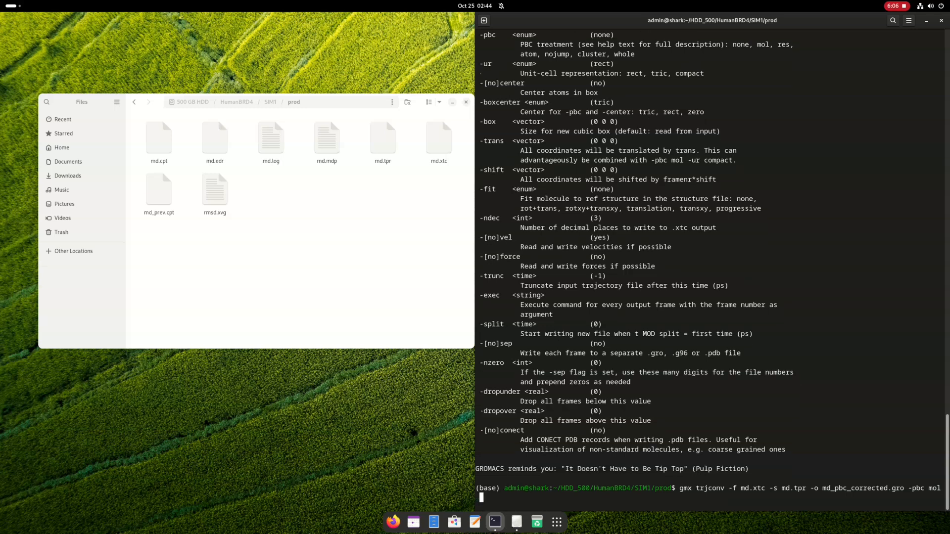
# Add -ur compact and -center to the trjconv command and run it
pyautogui.write(' -ur compact')
pyautogui.moveTo(480, 83); pyautogui.dragTo(544, 85)
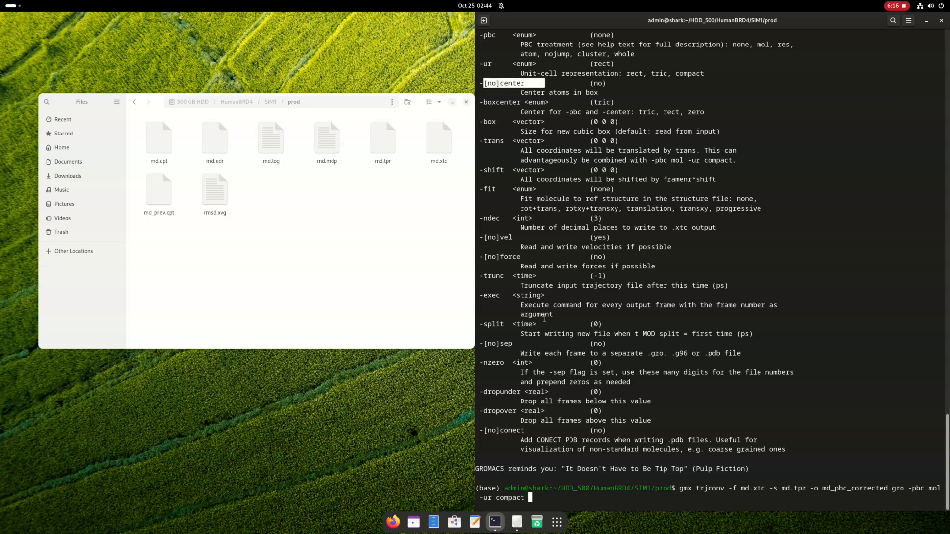
pyautogui.click(569, 430)
pyautogui.write('-center')
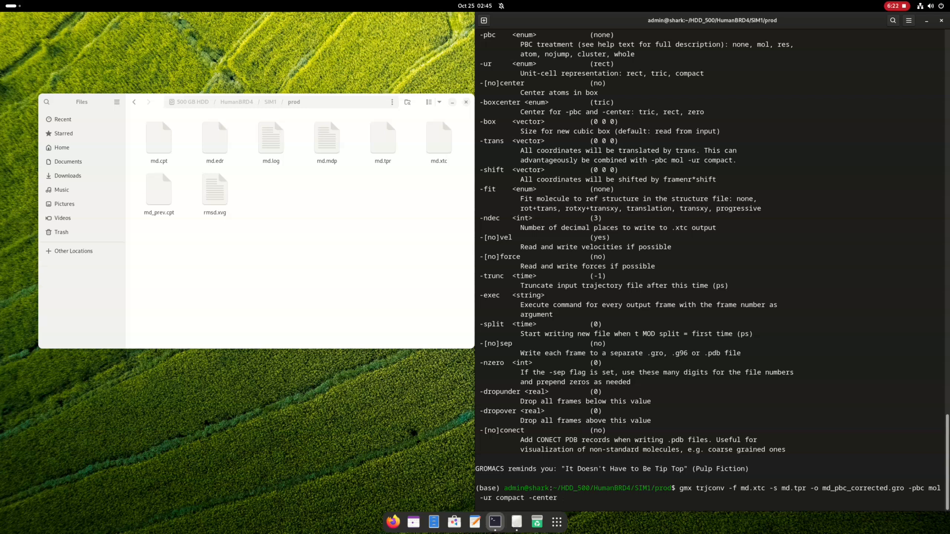
pyautogui.press('Return')
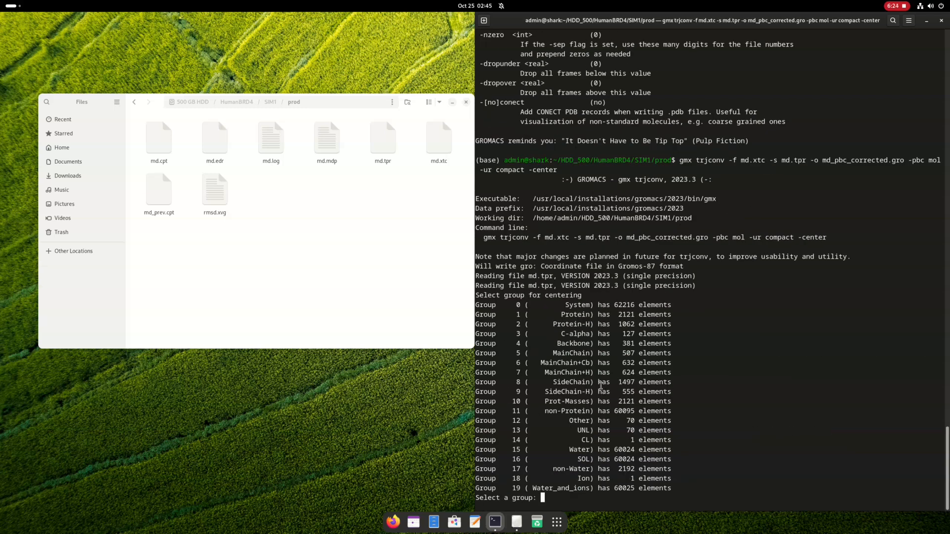
# Choose group 1 (Protein) as the group for centering
pyautogui.moveTo(478, 295); pyautogui.dragTo(594, 315)
pyautogui.click(604, 294)
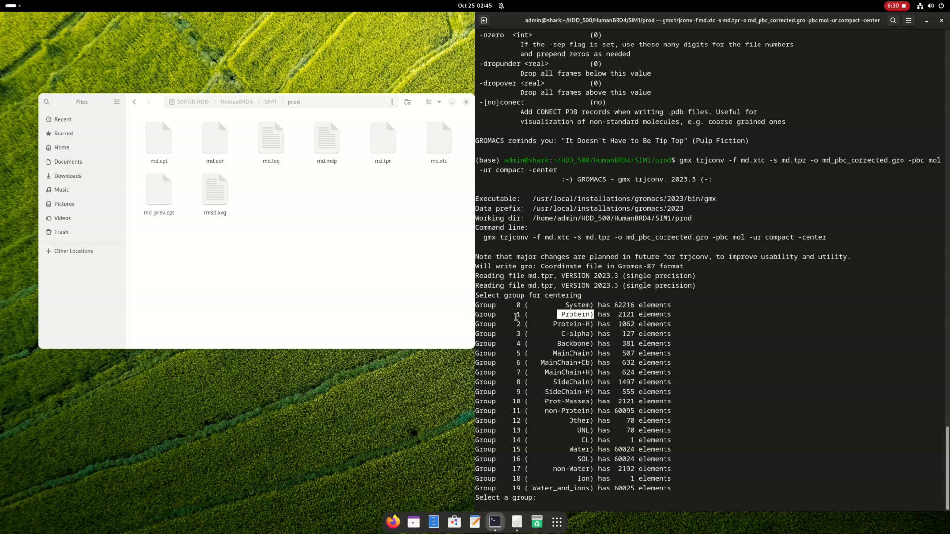
pyautogui.write('1')
pyautogui.press('Return')
# Choose group 0 (System) as the output group and start writing the corrected trajectory
pyautogui.click(587, 298)
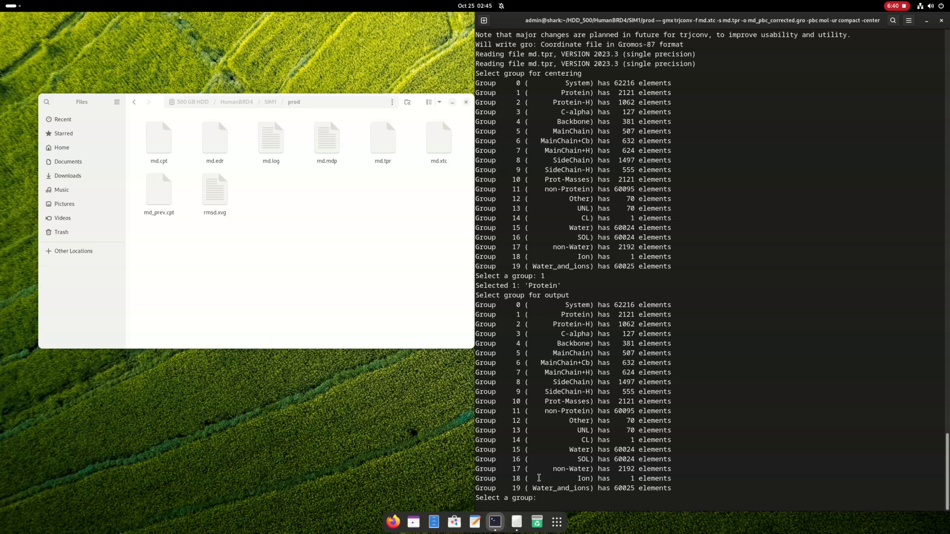
pyautogui.moveTo(594, 315); pyautogui.dragTo(498, 315)
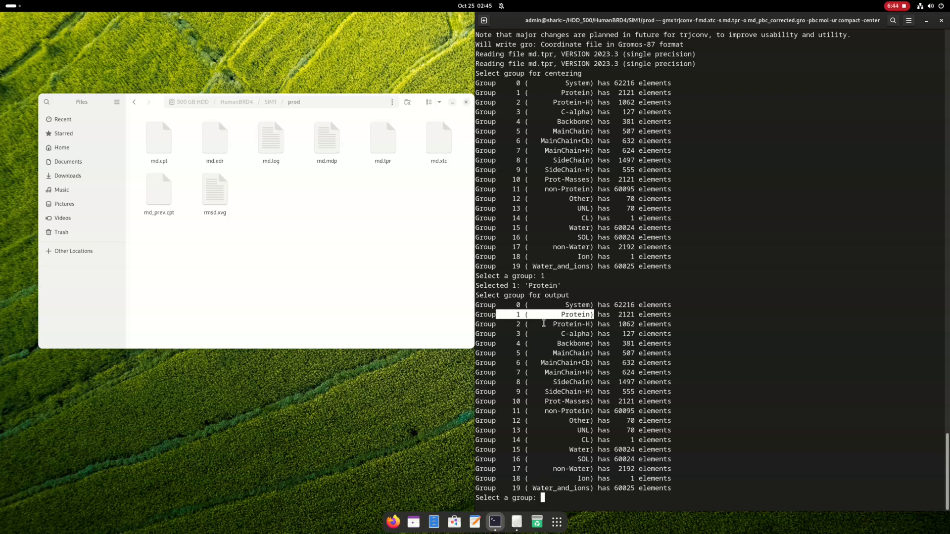
pyautogui.click(497, 314)
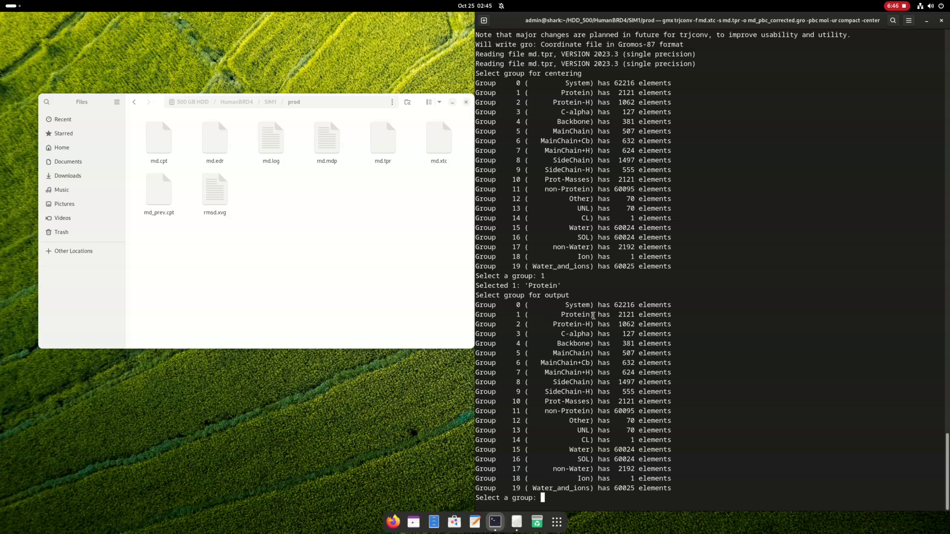
pyautogui.write('1')
pyautogui.moveTo(476, 295); pyautogui.dragTo(571, 295)
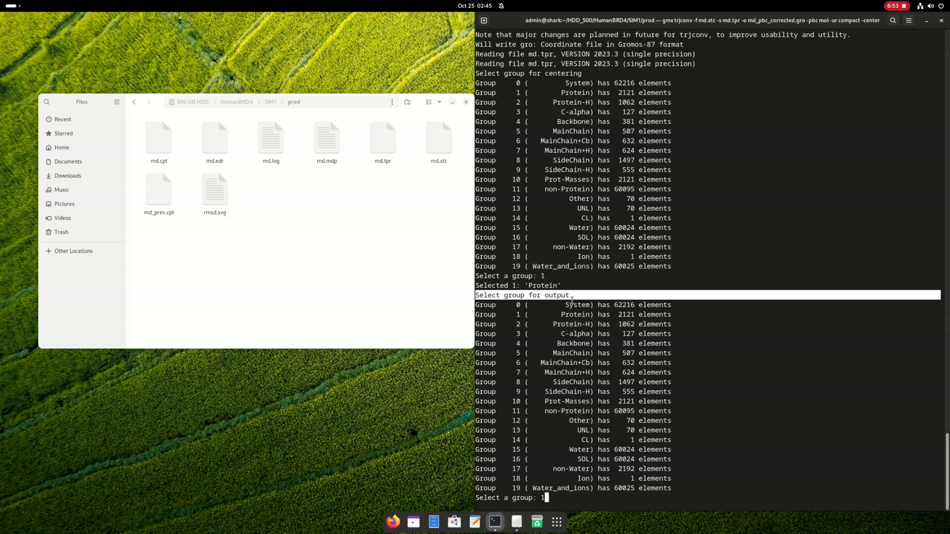
pyautogui.click(613, 373)
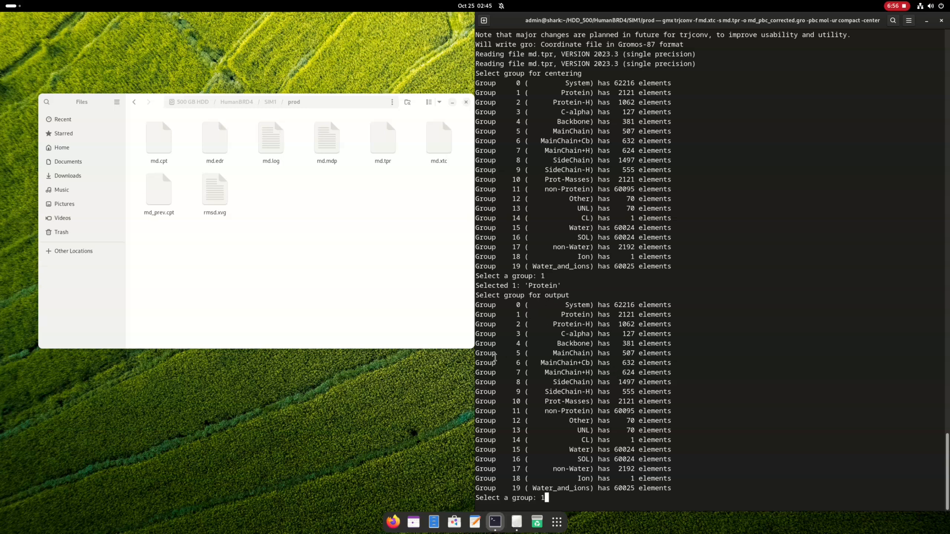
pyautogui.press('BackSpace')
pyautogui.write('0')
pyautogui.press('Return')
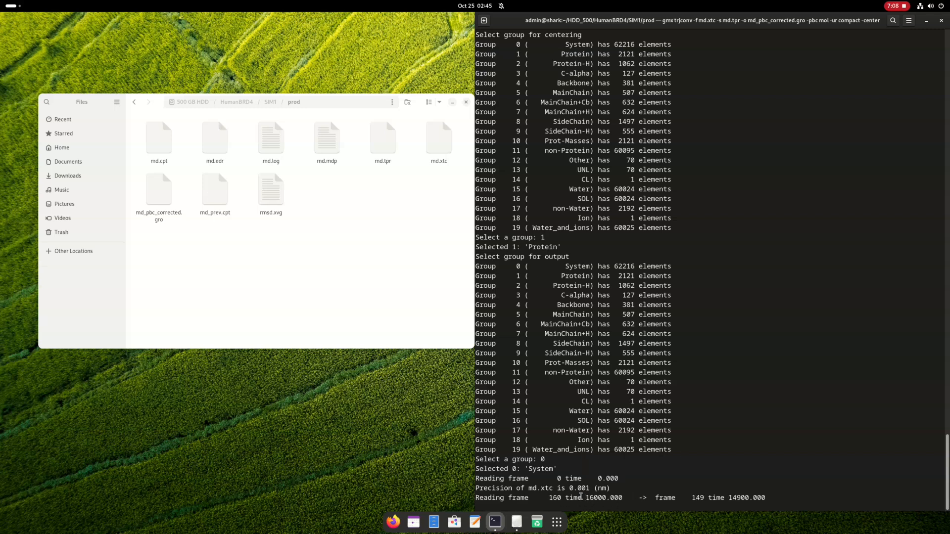
# Check the size of md_pbc_corrected.gro in the file manager and launch VMD from the terminal
pyautogui.click(151, 211)
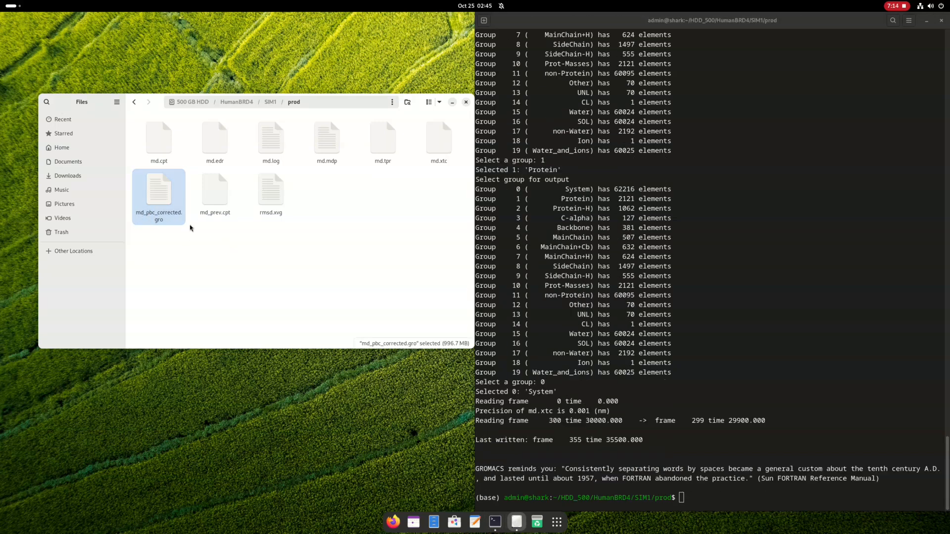
pyautogui.click(713, 394)
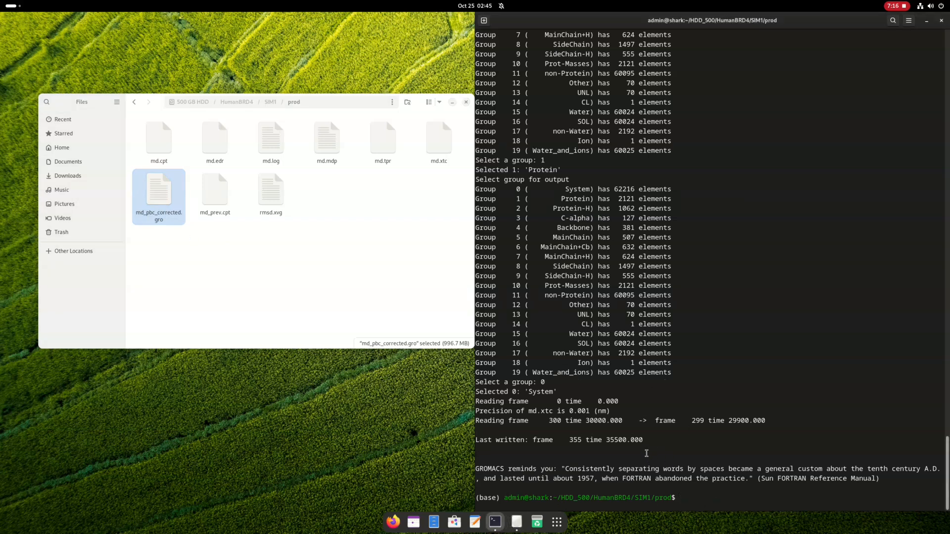
pyautogui.write('vmd')
pyautogui.press('Return')
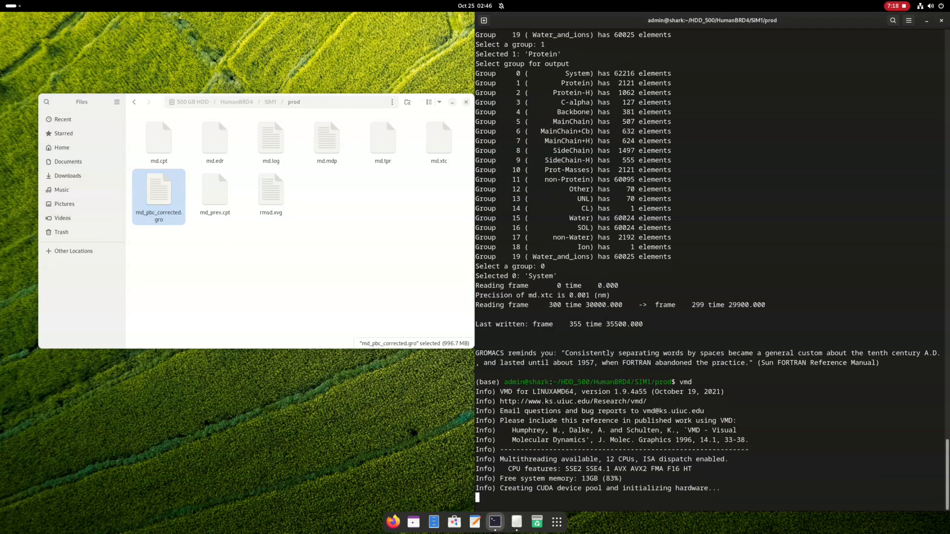
# Arrange the VMD Main and OpenGL Display windows side by side and widen the OpenGL Display up to the Main window
pyautogui.moveTo(314, 162); pyautogui.dragTo(949, 123)
pyautogui.moveTo(78, 80); pyautogui.dragTo(89, 34)
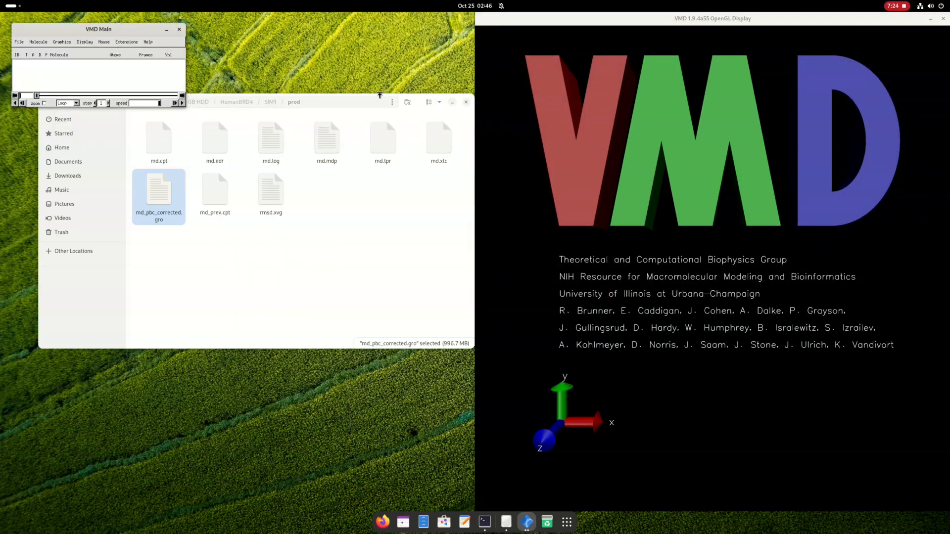
pyautogui.moveTo(476, 58); pyautogui.dragTo(129, 58)
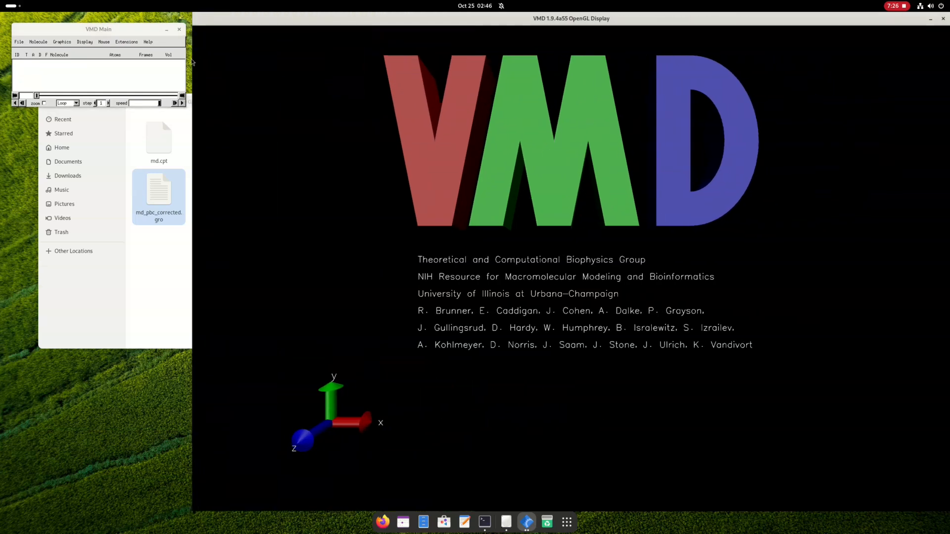
# Load md_pbc_corrected.gro as a new molecule and close the Molecule File Browser
pyautogui.click(19, 42)
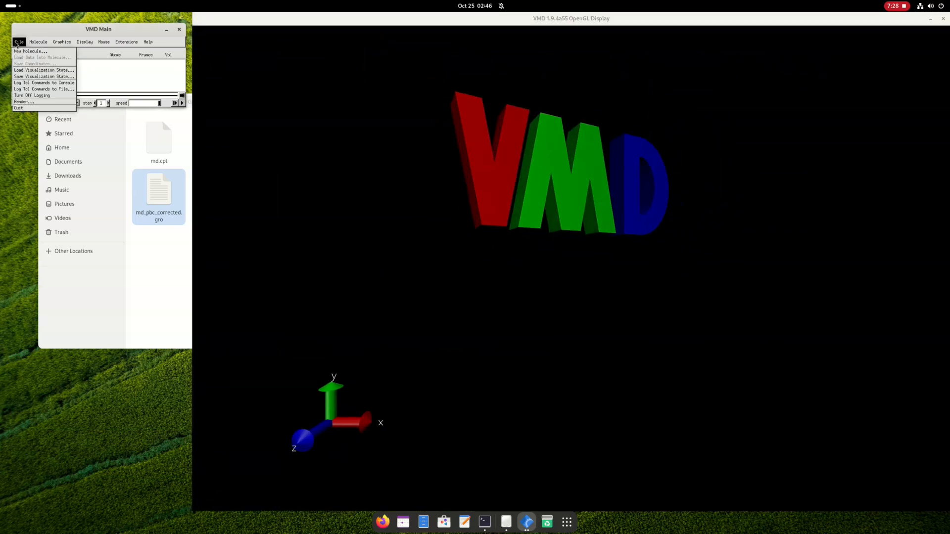
pyautogui.click(142, 303)
pyautogui.click(451, 102)
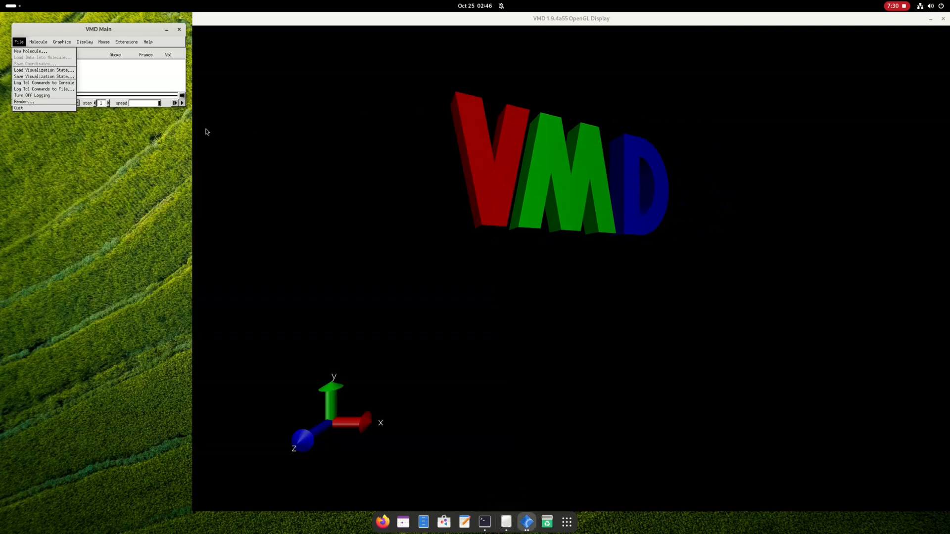
pyautogui.click(31, 51)
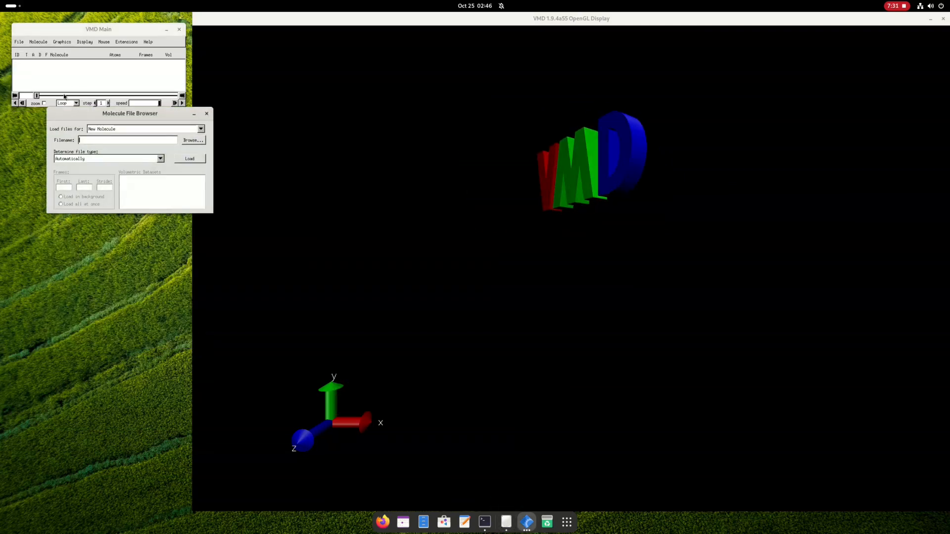
pyautogui.click(193, 141)
pyautogui.click(159, 142)
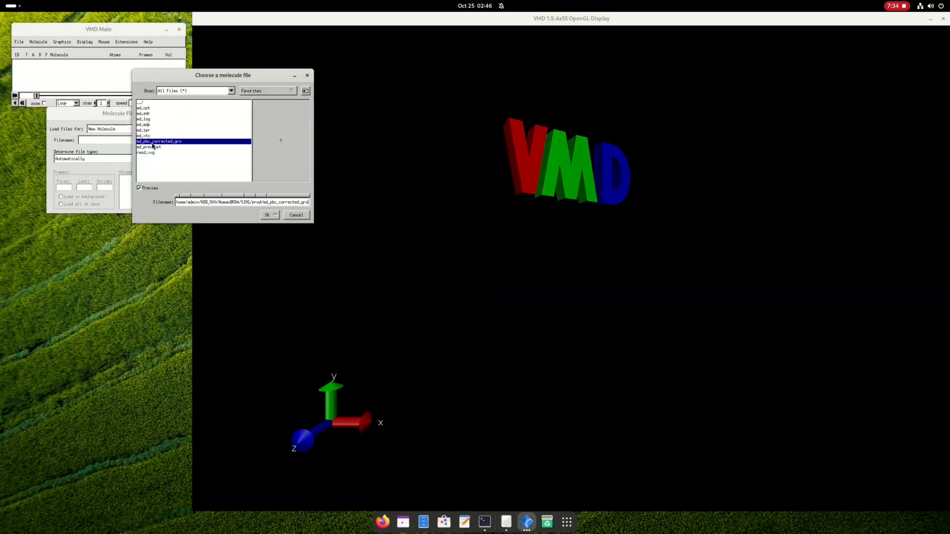
pyautogui.click(267, 215)
pyautogui.click(190, 159)
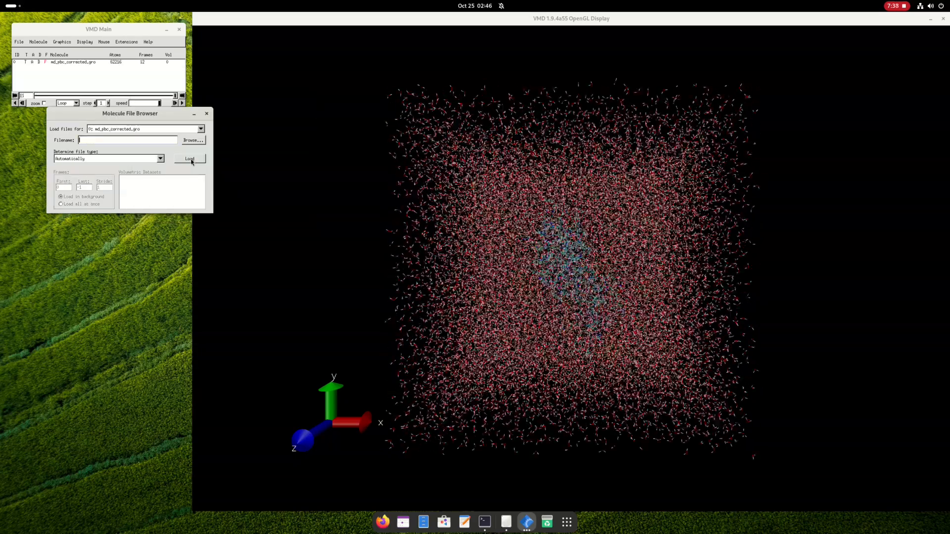
pyautogui.click(206, 114)
# Examine the loaded solvated system from several angles and close up
pyautogui.moveTo(559, 257); pyautogui.dragTo(435, 257)
pyautogui.moveTo(500, 242); pyautogui.dragTo(586, 217)
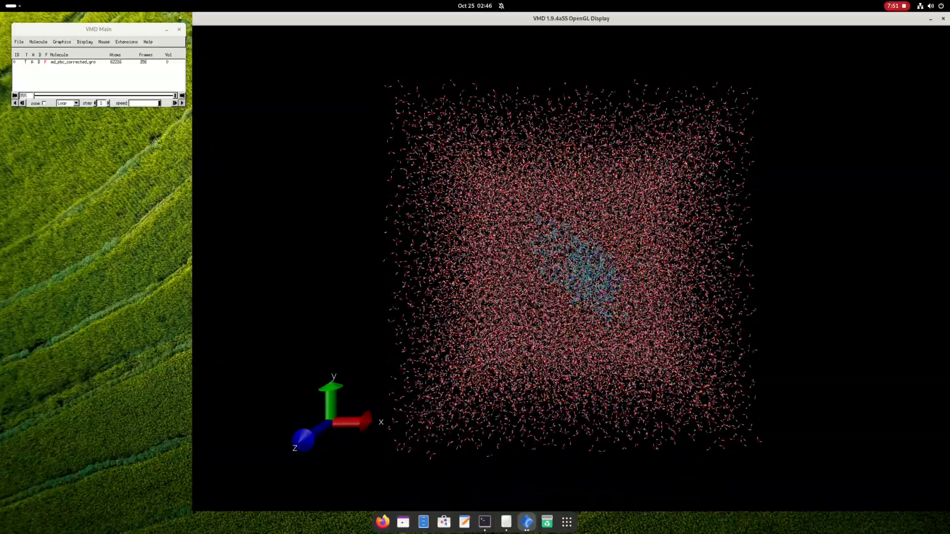
pyautogui.moveTo(446, 191)
pyautogui.mouseDown()
pyautogui.moveTo(540, 213)
pyautogui.moveTo(446, 206)
pyautogui.moveTo(465, 196)
pyautogui.mouseUp()
pyautogui.scroll(2, 555, 200)
pyautogui.moveTo(555, 200); pyautogui.dragTo(520, 199)
# Enlarge the VMD Main window and move it slightly lower on the desktop
pyautogui.click(143, 63)
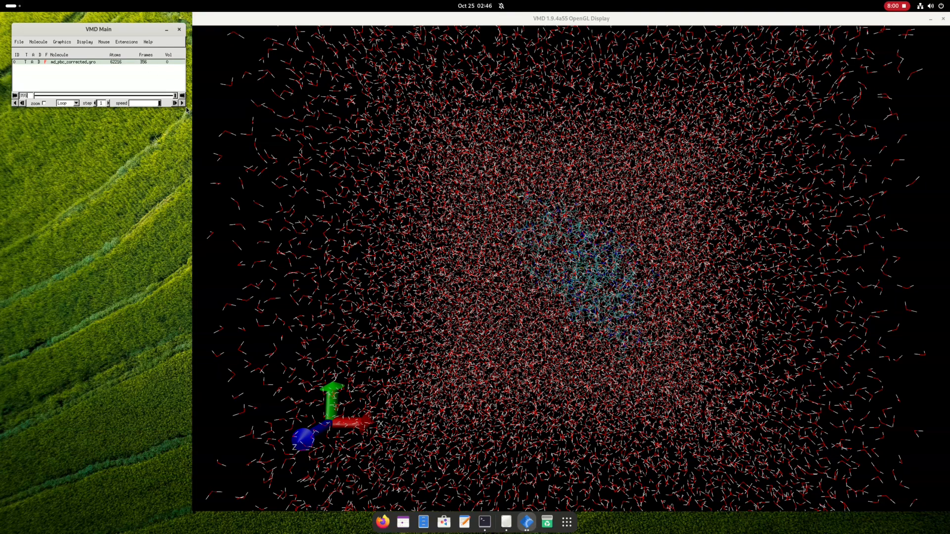
pyautogui.moveTo(187, 106); pyautogui.dragTo(226, 130)
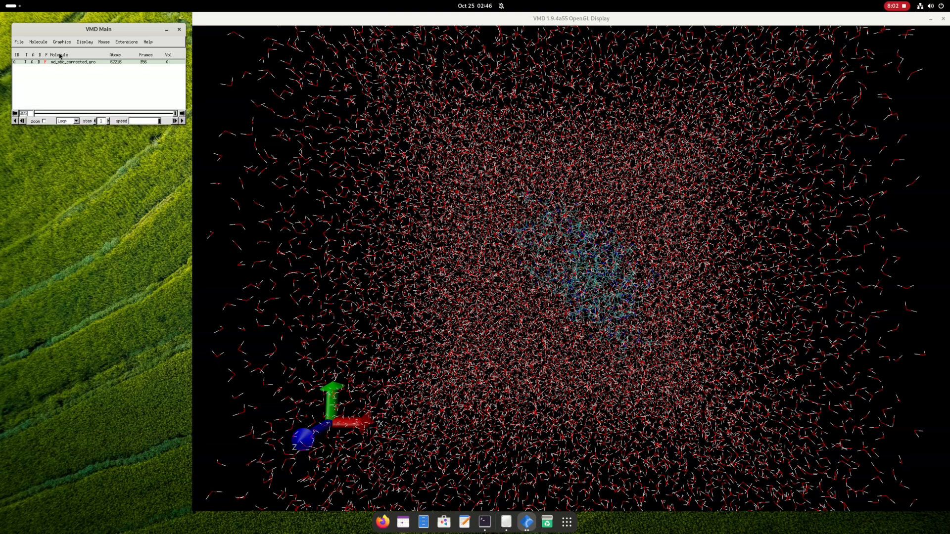
pyautogui.moveTo(106, 33); pyautogui.dragTo(105, 56)
pyautogui.click(18, 65)
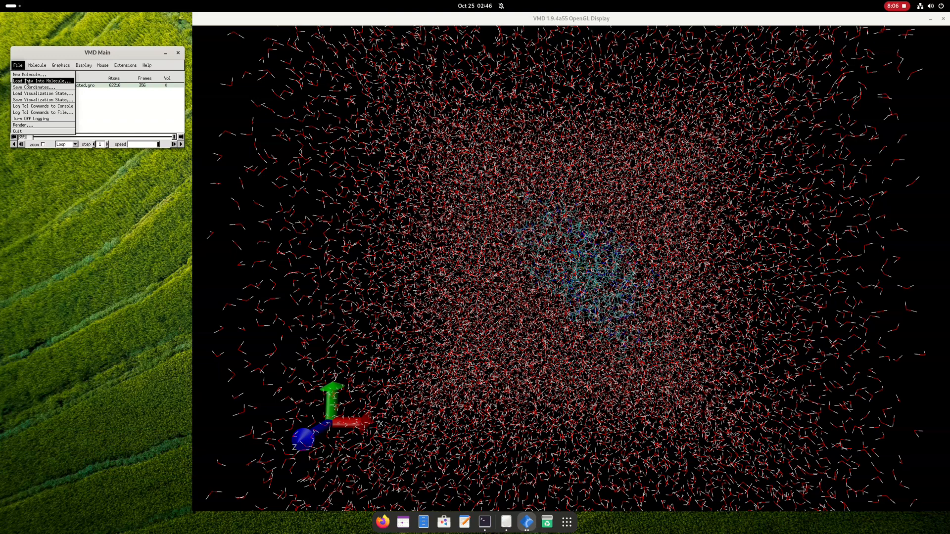
pyautogui.click(125, 65)
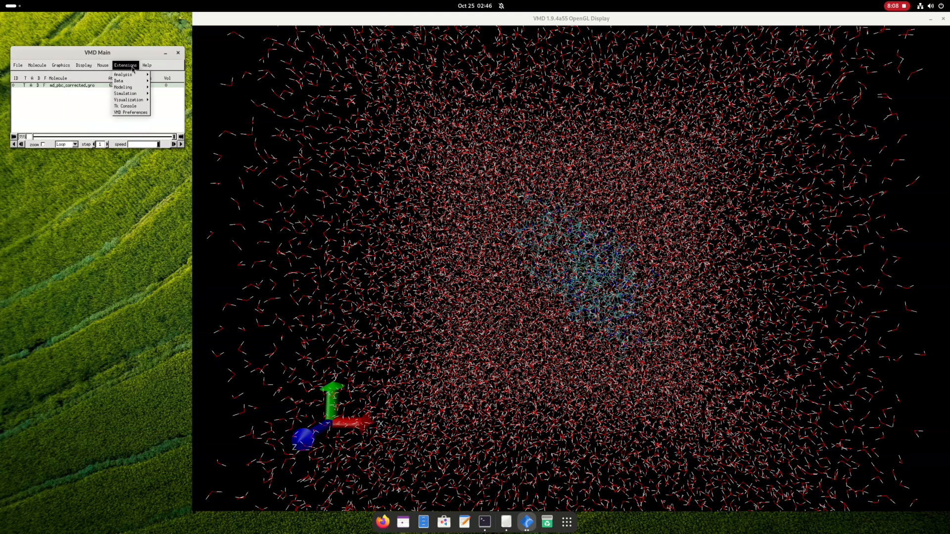
pyautogui.moveTo(132, 75)
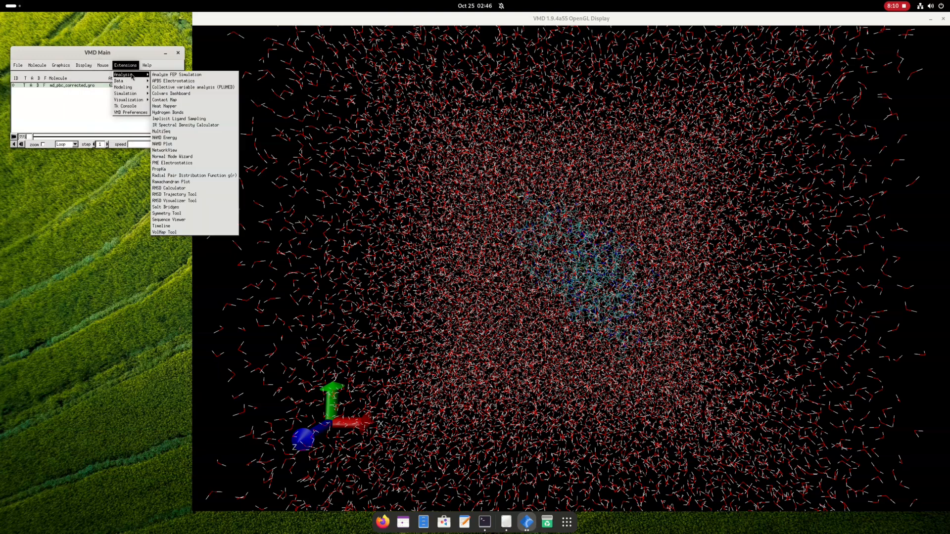
pyautogui.click(62, 108)
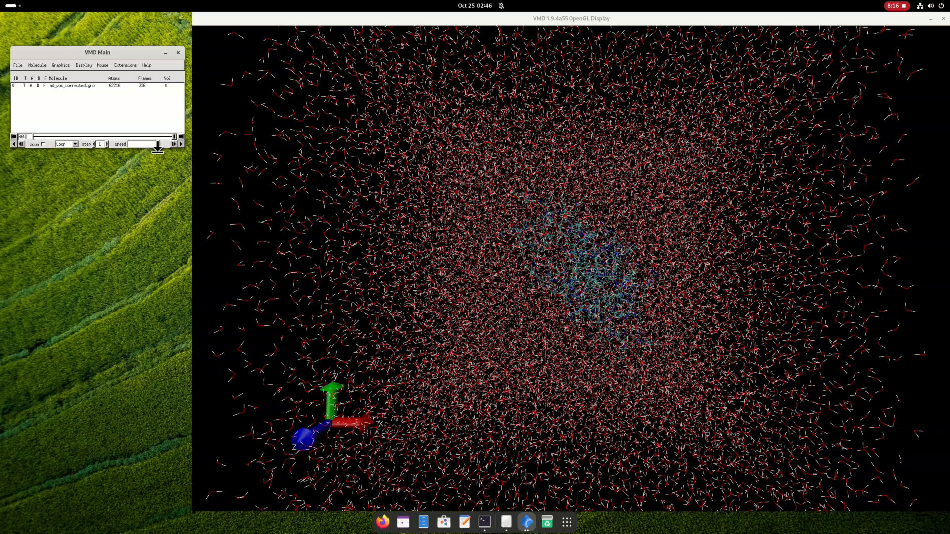
# Reset the view and examine the position of the protein in the water box from different sides
pyautogui.click(84, 65)
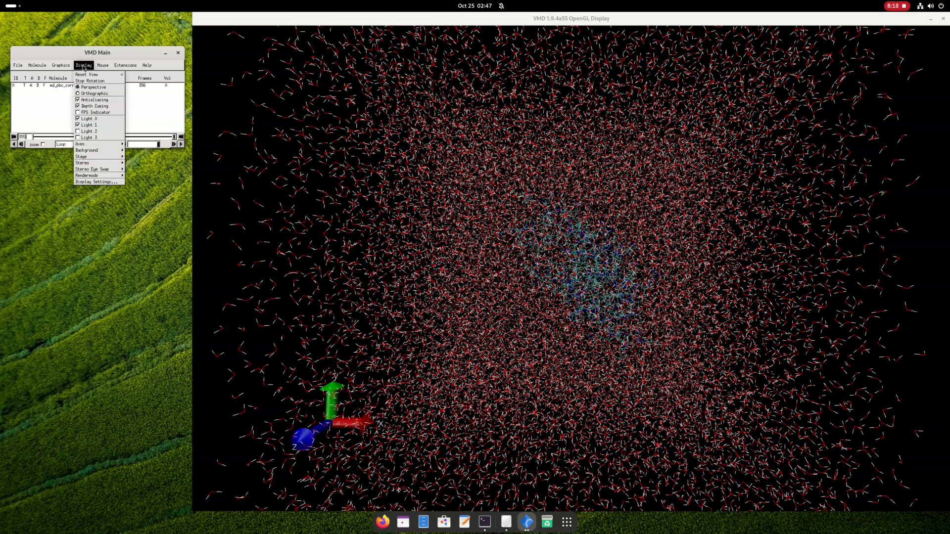
pyautogui.click(84, 93)
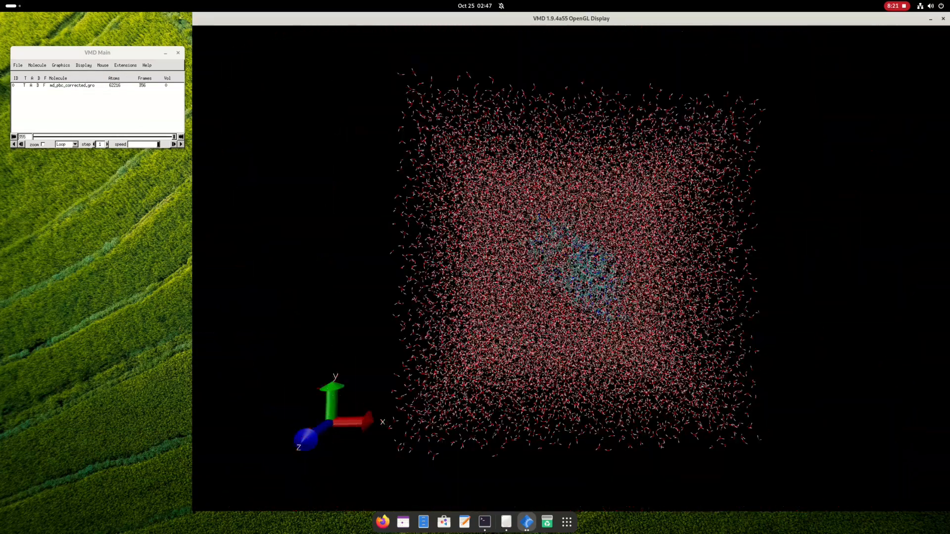
pyautogui.moveTo(579, 195); pyautogui.dragTo(636, 198)
pyautogui.moveTo(538, 219); pyautogui.dragTo(562, 231)
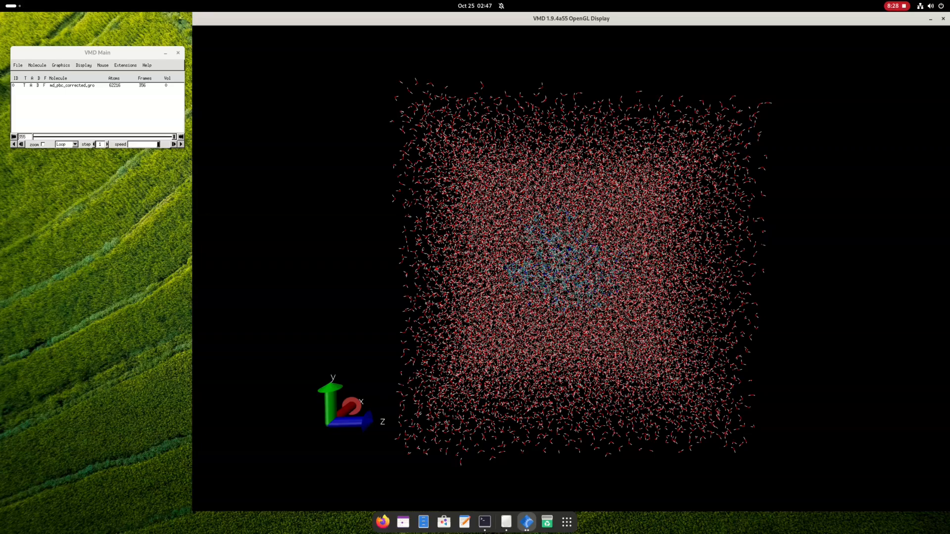
pyautogui.moveTo(516, 219); pyautogui.dragTo(576, 213)
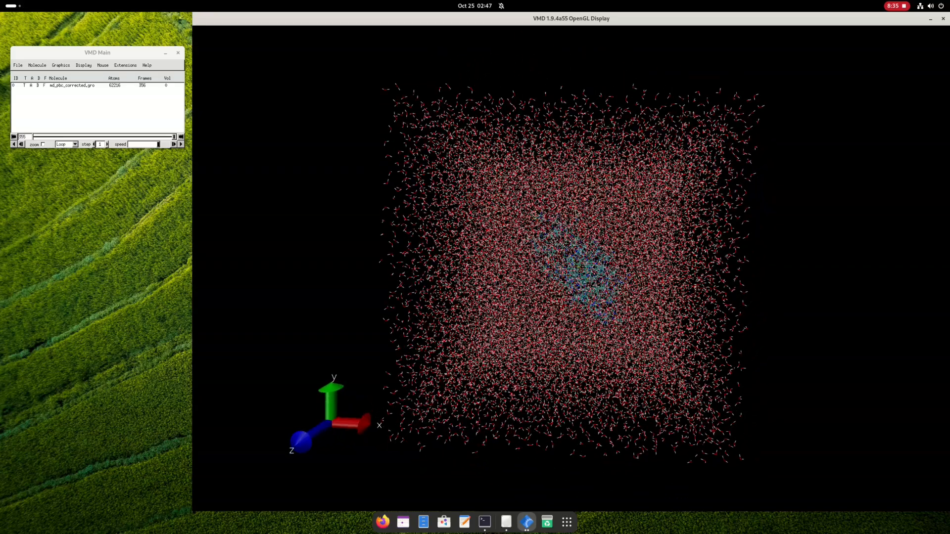
# Switch the display to orthographic projection and inspect the shape of the water box around the protein
pyautogui.click(80, 66)
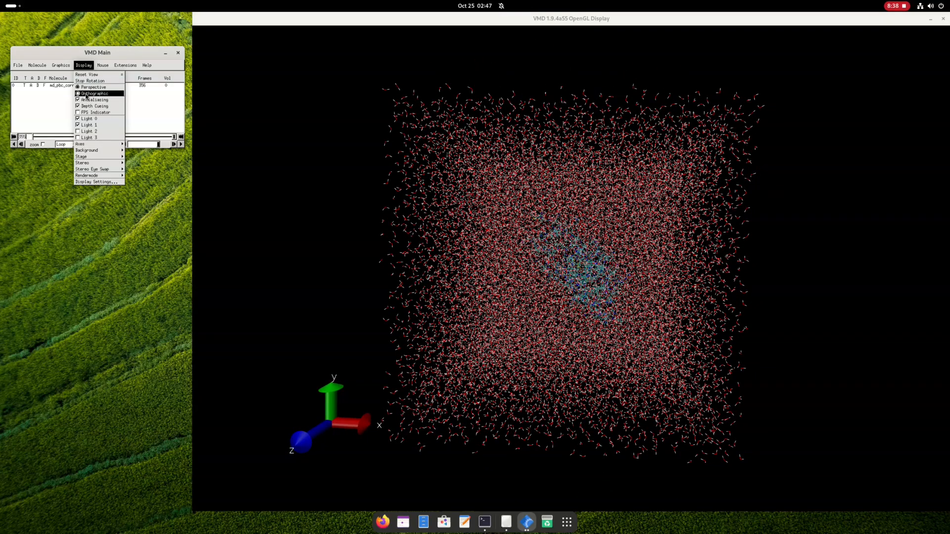
pyautogui.click(89, 94)
pyautogui.moveTo(589, 221)
pyautogui.mouseDown()
pyautogui.moveTo(567, 221)
pyautogui.moveTo(590, 220)
pyautogui.moveTo(590, 241)
pyautogui.moveTo(592, 224)
pyautogui.mouseUp()
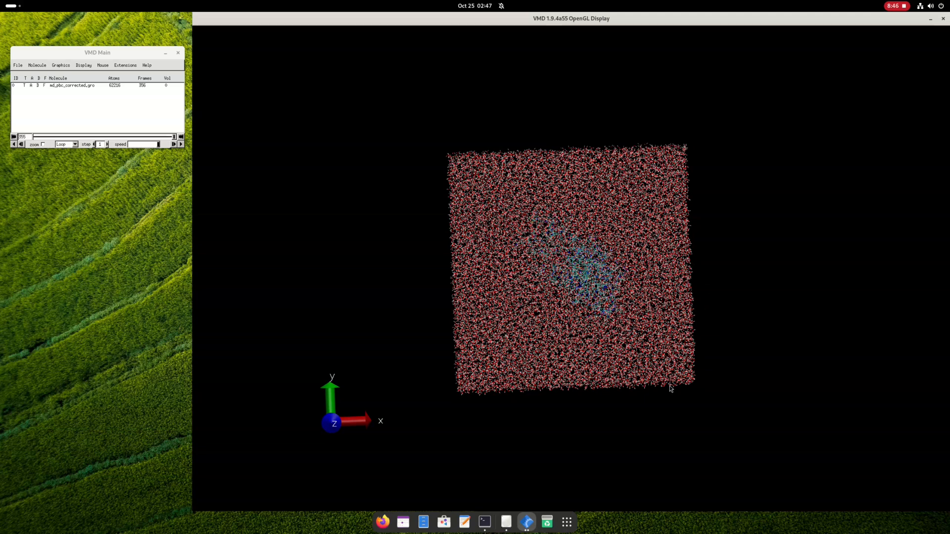
pyautogui.moveTo(456, 183)
pyautogui.mouseDown()
pyautogui.moveTo(472, 184)
pyautogui.moveTo(455, 187)
pyautogui.mouseUp()
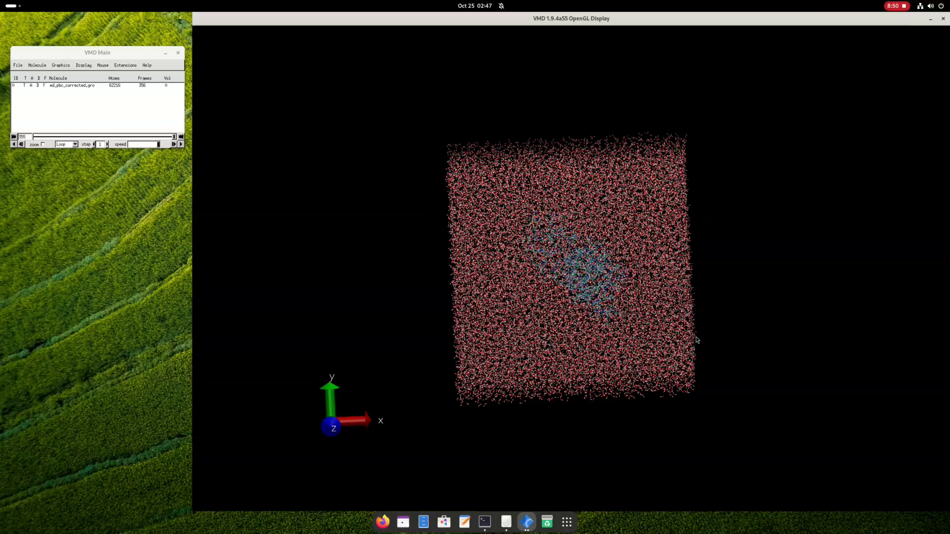
pyautogui.moveTo(584, 330)
pyautogui.mouseDown()
pyautogui.moveTo(595, 318)
pyautogui.moveTo(586, 319)
pyautogui.mouseUp()
pyautogui.scroll(5, 778, 283)
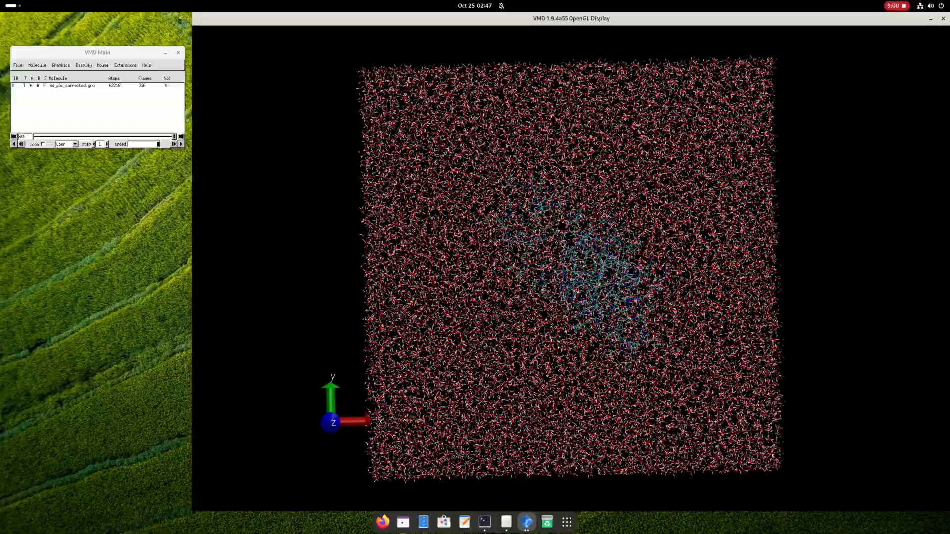
pyautogui.moveTo(622, 277)
pyautogui.mouseDown()
pyautogui.moveTo(635, 270)
pyautogui.moveTo(622, 278)
pyautogui.mouseUp()
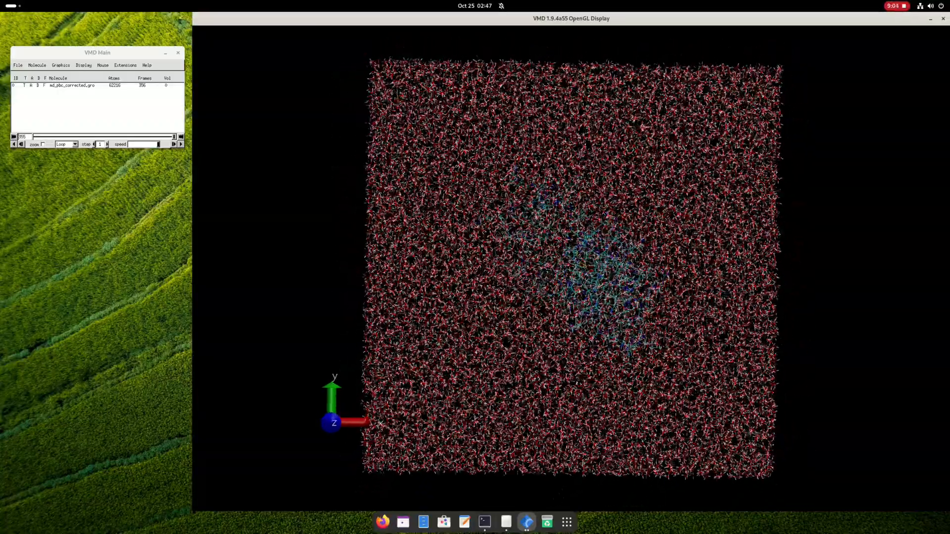
# Restrict the molecule's graphical representation to the atom selection protein and inspect the protein
pyautogui.click(84, 65)
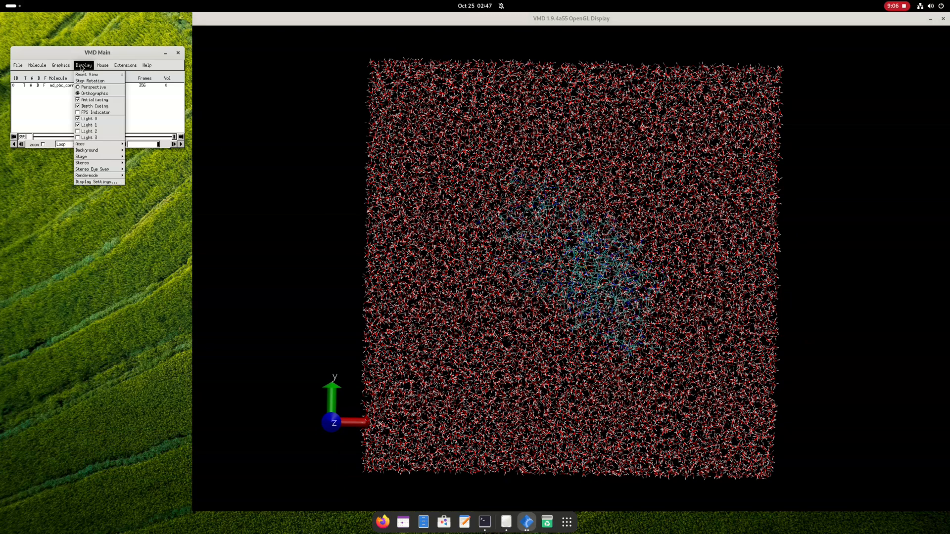
pyautogui.click(58, 67)
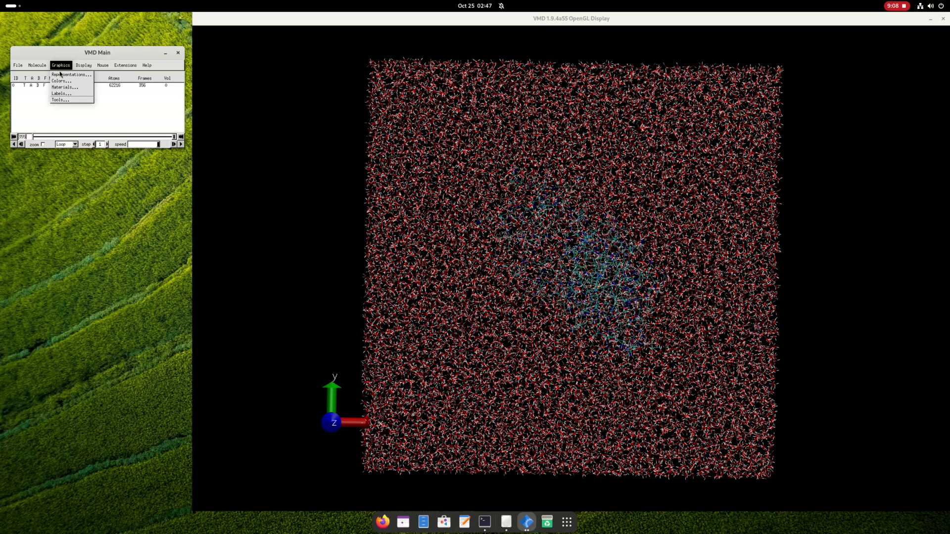
pyautogui.click(59, 74)
pyautogui.moveTo(208, 183); pyautogui.dragTo(125, 184)
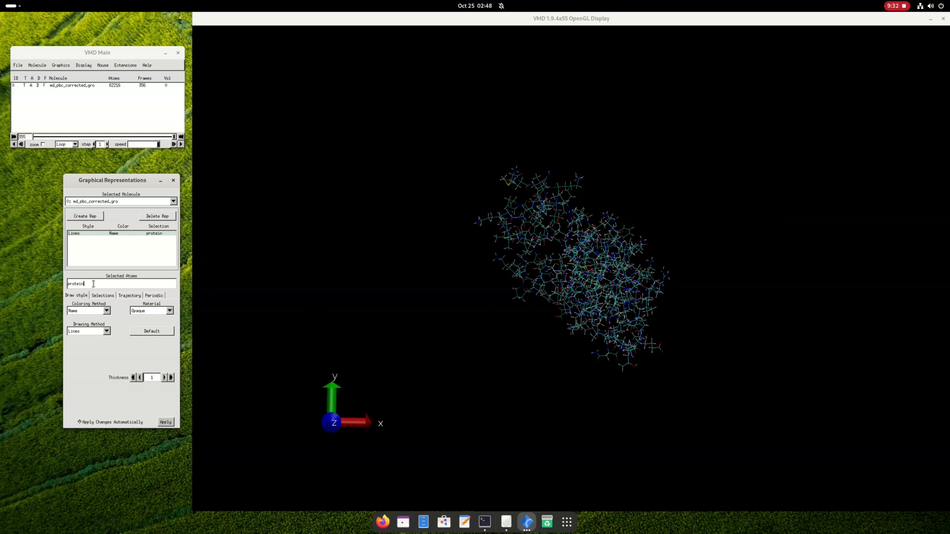
pyautogui.moveTo(629, 281); pyautogui.dragTo(589, 293)
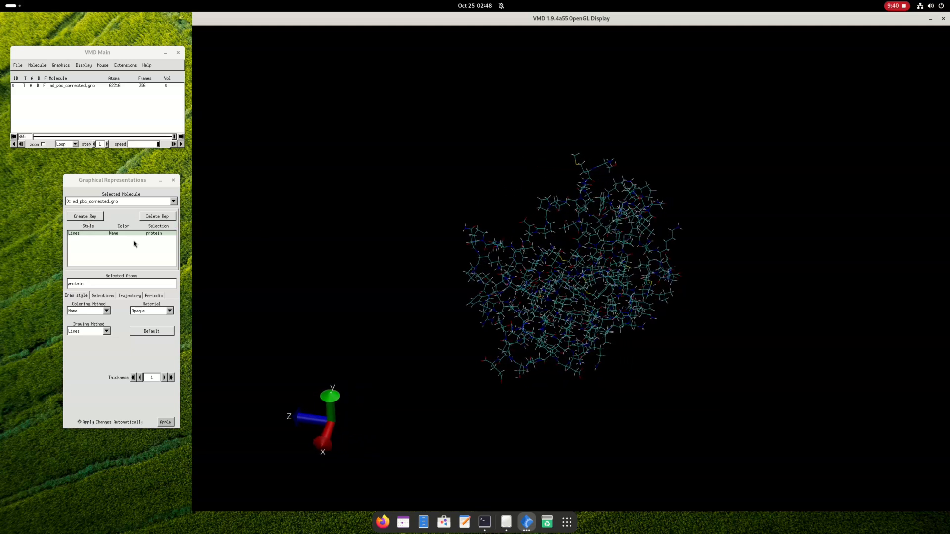
# Create a second Lines representation with the atom selection "all not protein"
pyautogui.click(83, 216)
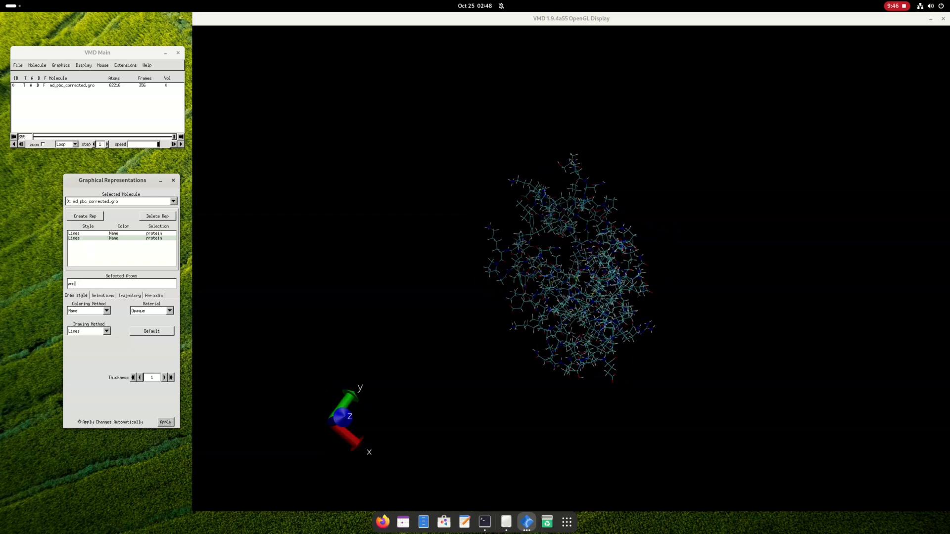
pyautogui.write('not ')
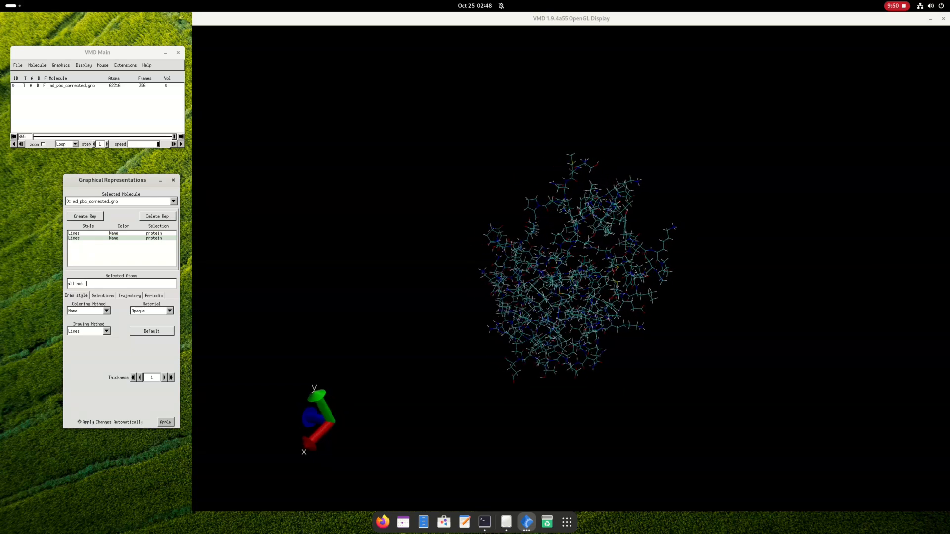
pyautogui.write('protein')
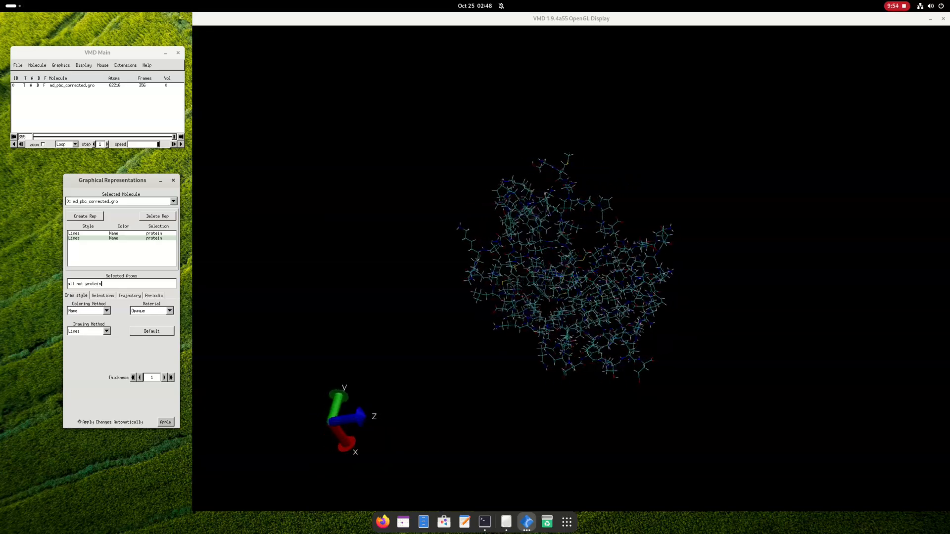
pyautogui.press('Return')
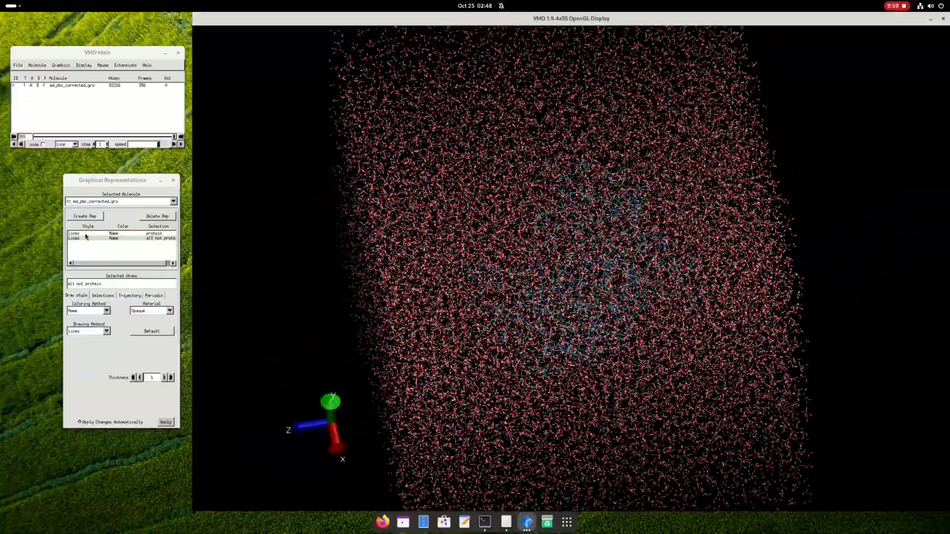
# Hide the protein representation and examine the ligand inside the water box from several angles and close up
pyautogui.click(85, 235)
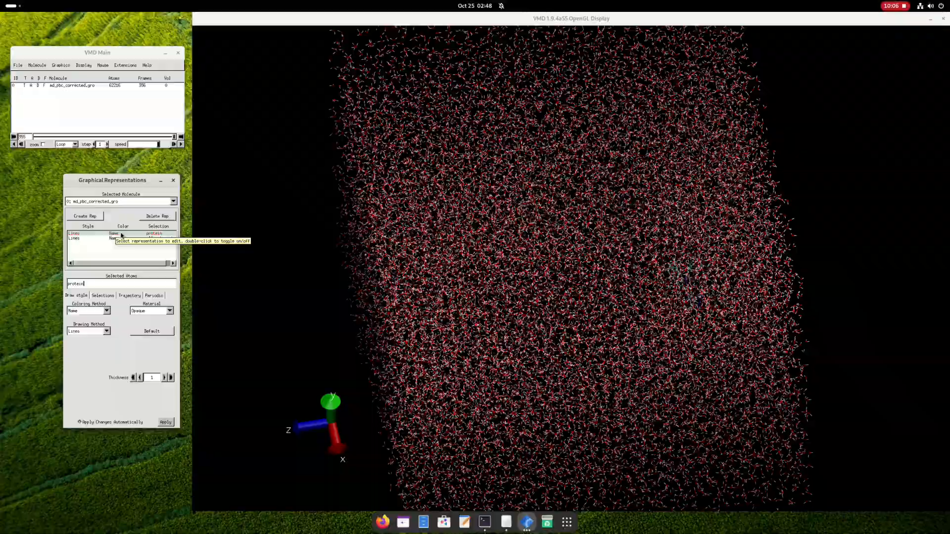
pyautogui.moveTo(495, 277); pyautogui.dragTo(534, 277)
pyautogui.moveTo(613, 297); pyautogui.dragTo(629, 371)
pyautogui.scroll(4, 596, 247)
pyautogui.scroll(-4, 629, 198)
pyautogui.moveTo(620, 110); pyautogui.dragTo(594, 127)
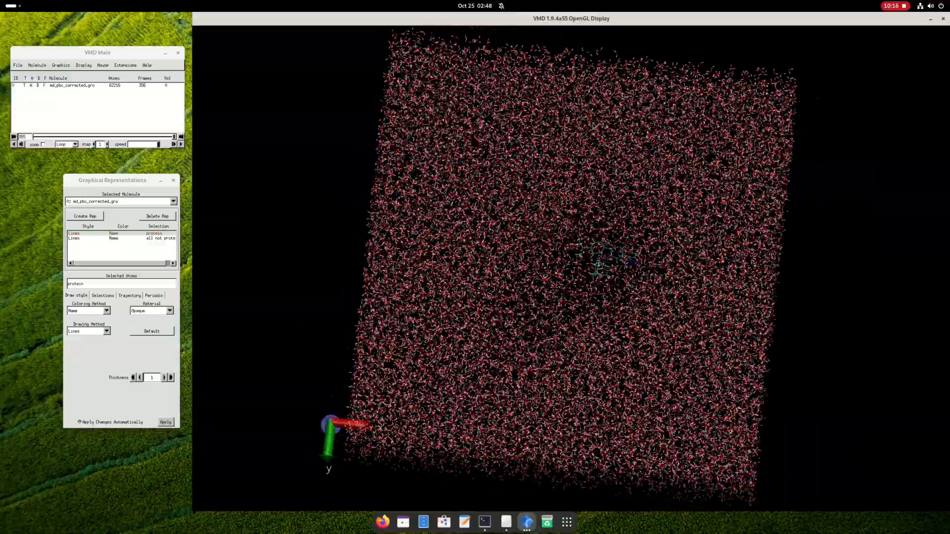
pyautogui.scroll(5, 638, 243)
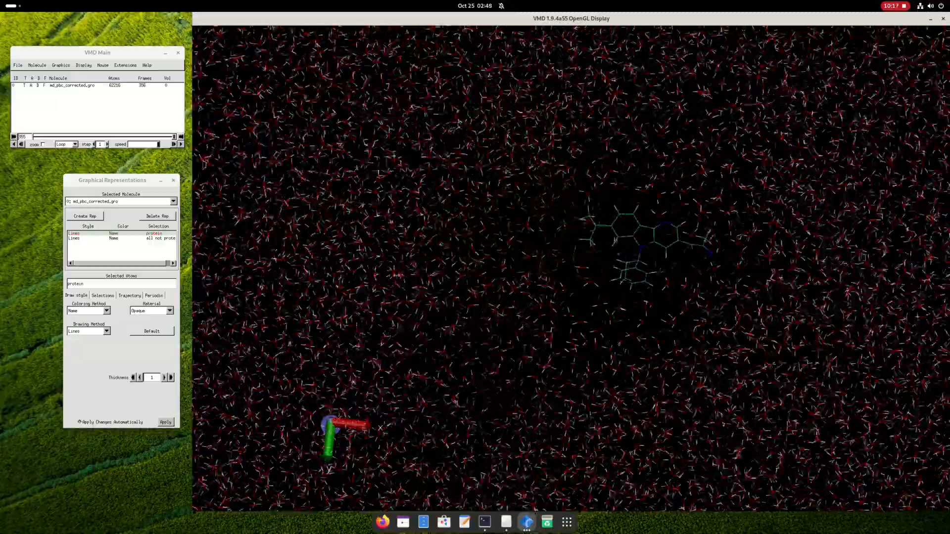
pyautogui.scroll(-5, 691, 275)
pyautogui.moveTo(691, 275); pyautogui.dragTo(656, 136)
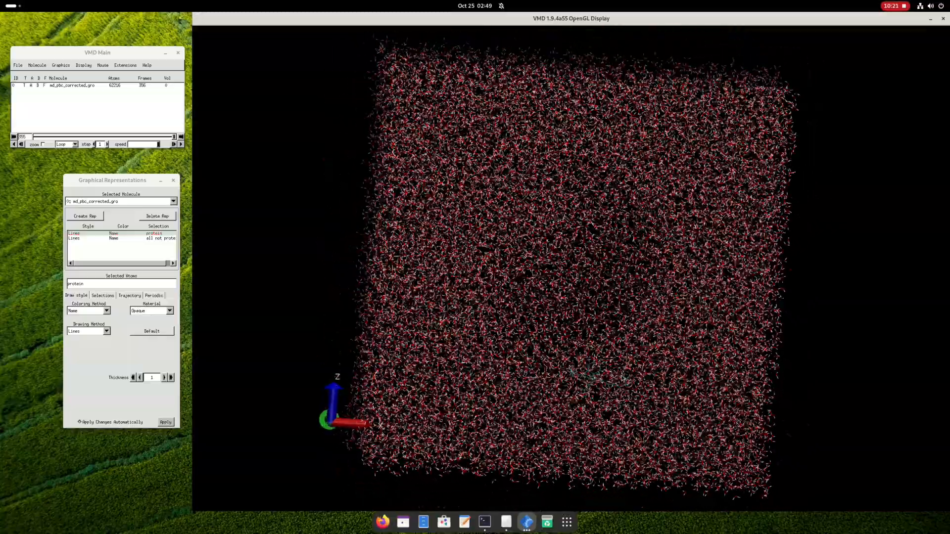
# Narrow the second representation's atom selection to "all not protein and not water" so only the ligand is drawn
pyautogui.moveTo(633, 232)
pyautogui.mouseDown()
pyautogui.moveTo(593, 251)
pyautogui.moveTo(668, 232)
pyautogui.moveTo(639, 231)
pyautogui.moveTo(632, 217)
pyautogui.mouseUp()
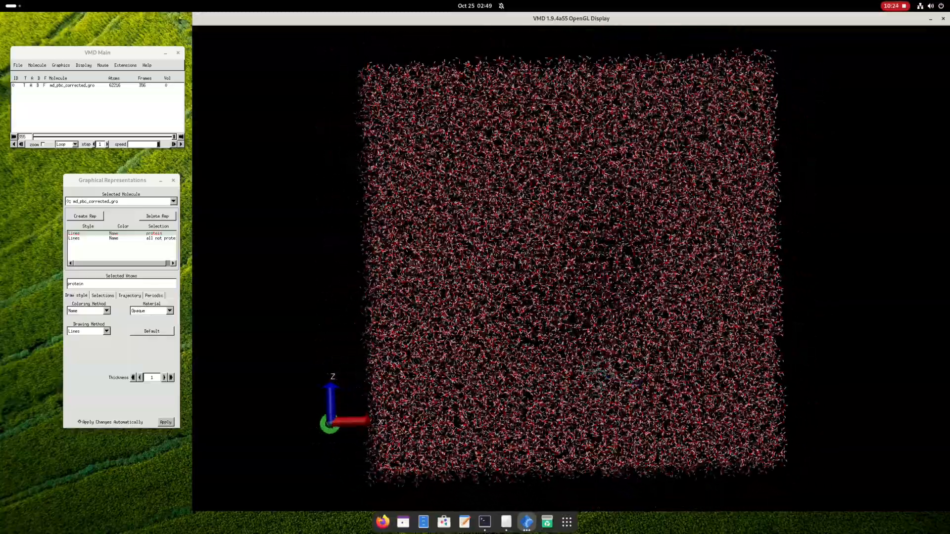
pyautogui.click(97, 281)
pyautogui.click(98, 239)
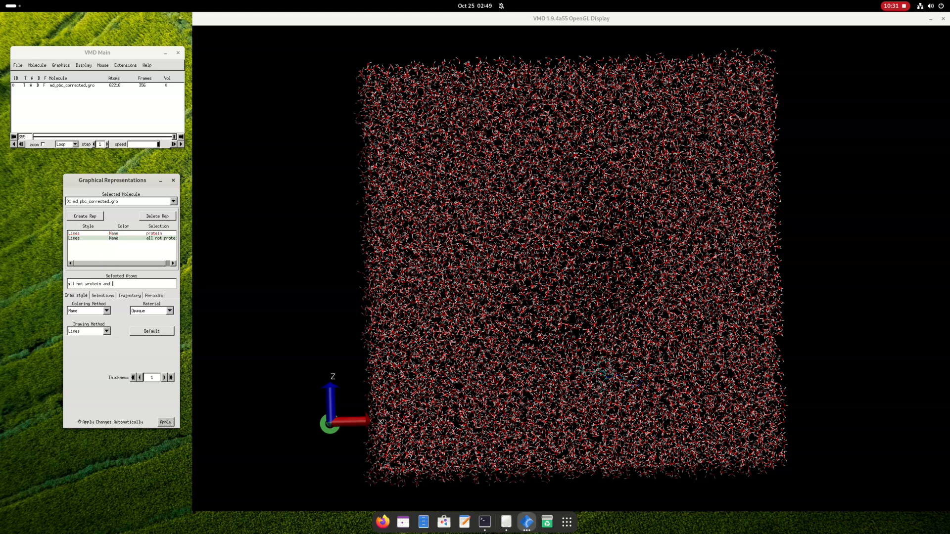
pyautogui.press('Return')
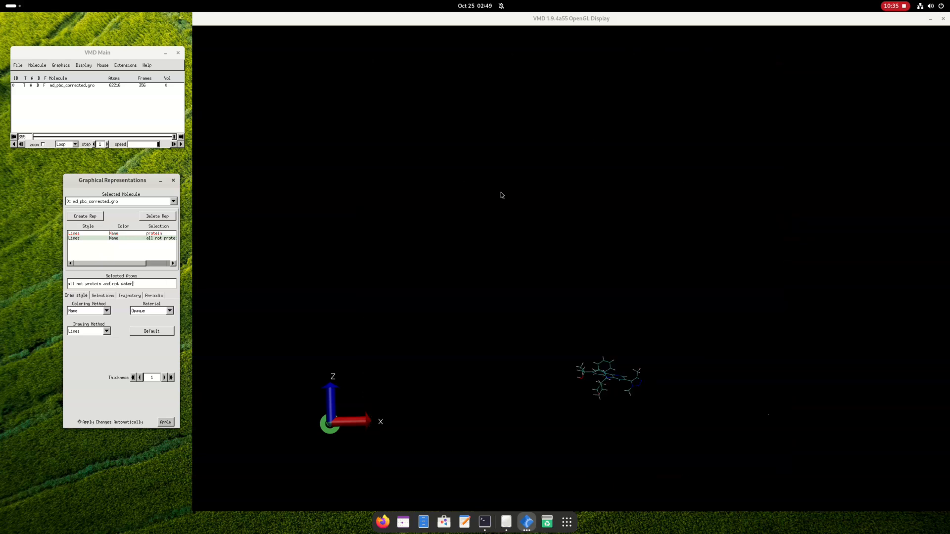
pyautogui.moveTo(632, 329); pyautogui.dragTo(631, 321)
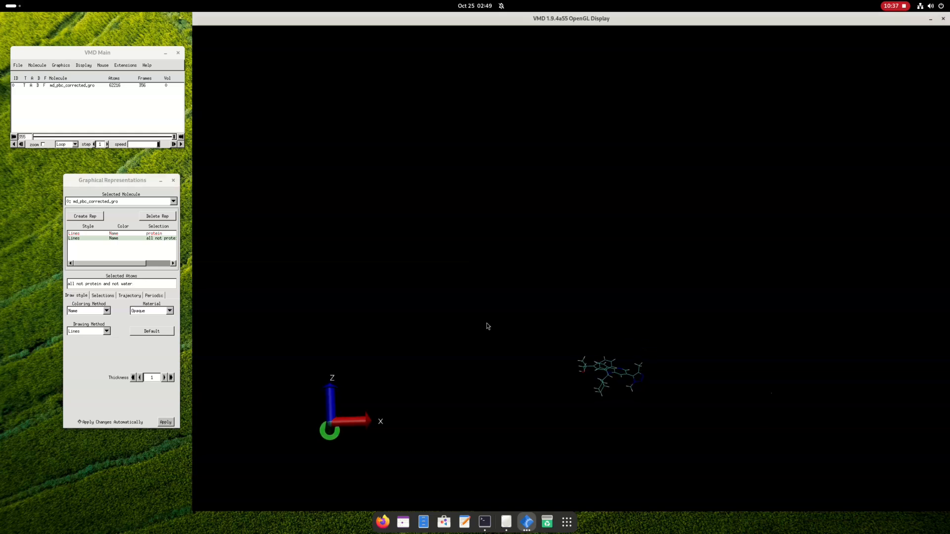
# Show the hidden protein representation again and inspect the protein together with the ligand
pyautogui.doubleClick(96, 234)
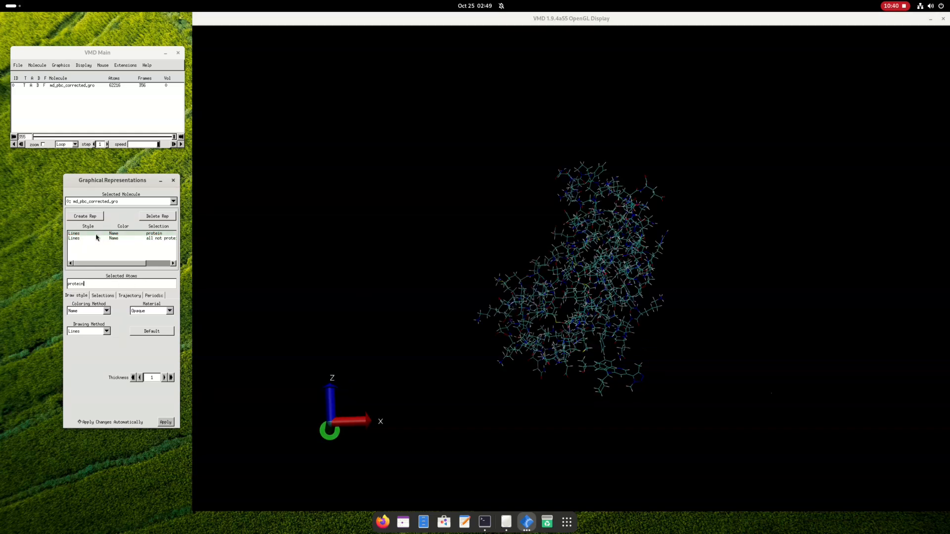
pyautogui.moveTo(435, 280); pyautogui.dragTo(637, 220)
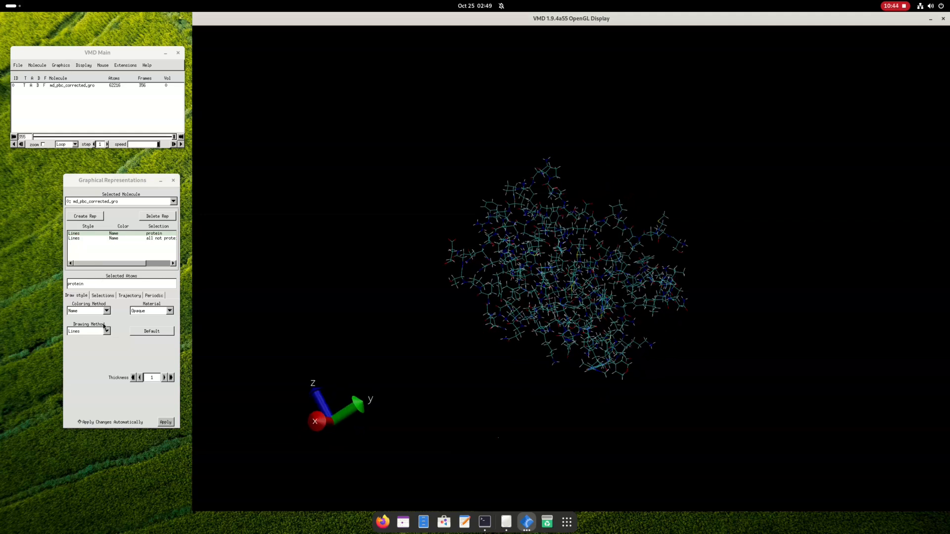
pyautogui.moveTo(502, 251); pyautogui.dragTo(366, 256)
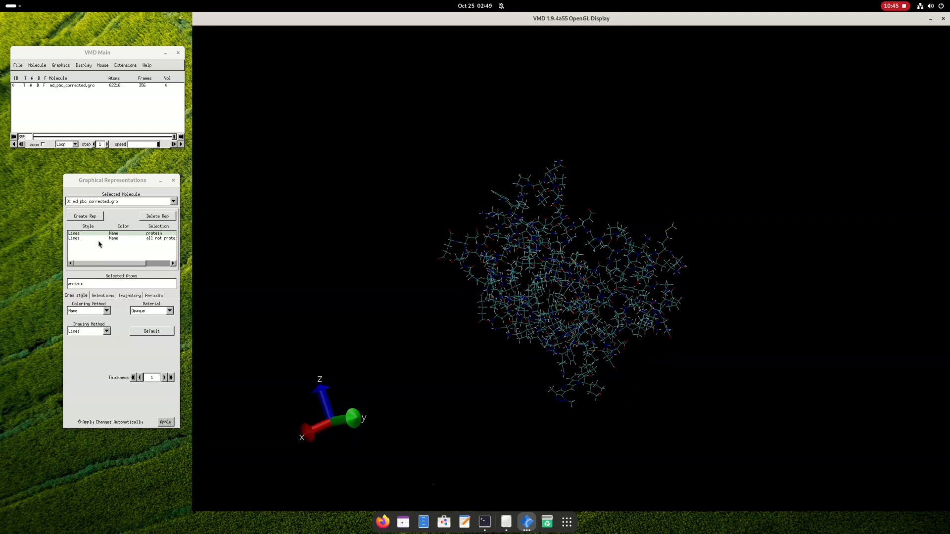
# Change the protein representation's drawing method to Points and inspect it from another angle
pyautogui.click(97, 331)
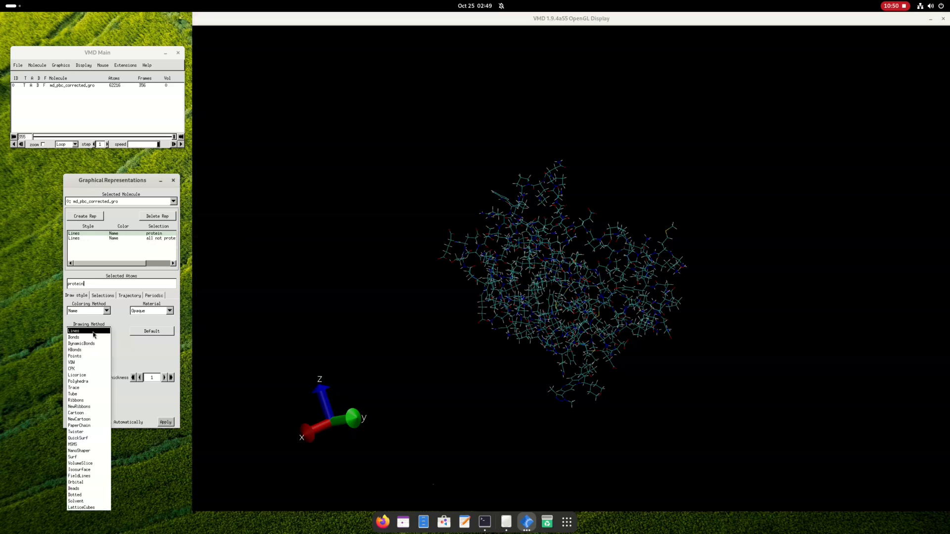
pyautogui.click(85, 356)
pyautogui.moveTo(608, 265)
pyautogui.mouseDown()
pyautogui.moveTo(609, 223)
pyautogui.moveTo(664, 227)
pyautogui.moveTo(628, 261)
pyautogui.moveTo(648, 267)
pyautogui.moveTo(637, 283)
pyautogui.mouseUp()
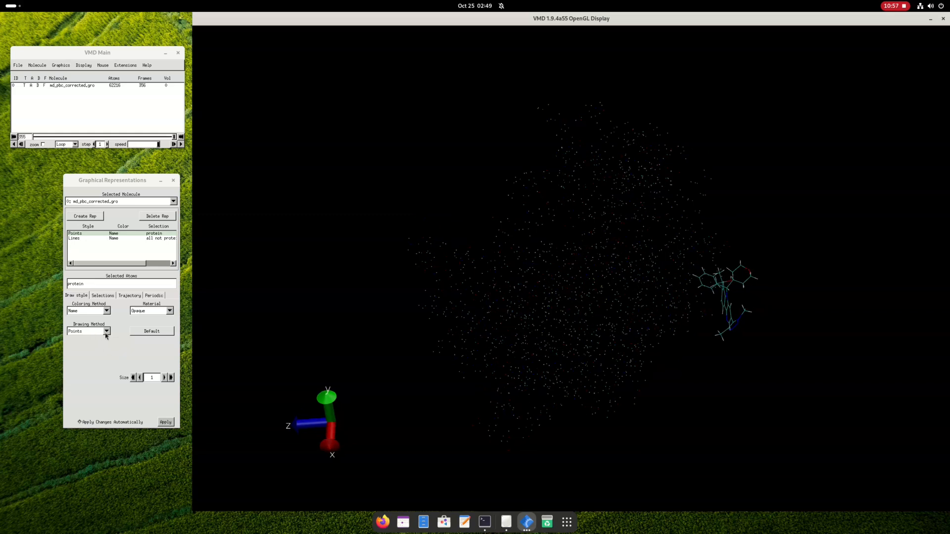
# Enlarge the protein's points and settle on a point size of 34
pyautogui.click(163, 377)
pyautogui.click(164, 378)
pyautogui.click(164, 378)
pyautogui.click(164, 378)
pyautogui.click(163, 378)
pyautogui.click(164, 377)
pyautogui.click(163, 378)
pyautogui.click(164, 378)
pyautogui.click(164, 377)
pyautogui.click(164, 378)
pyautogui.click(164, 378)
pyautogui.click(164, 377)
pyautogui.click(164, 378)
pyautogui.click(164, 377)
pyautogui.moveTo(364, 235); pyautogui.dragTo(326, 269)
pyautogui.scroll(-2, 624, 243)
pyautogui.click(140, 378)
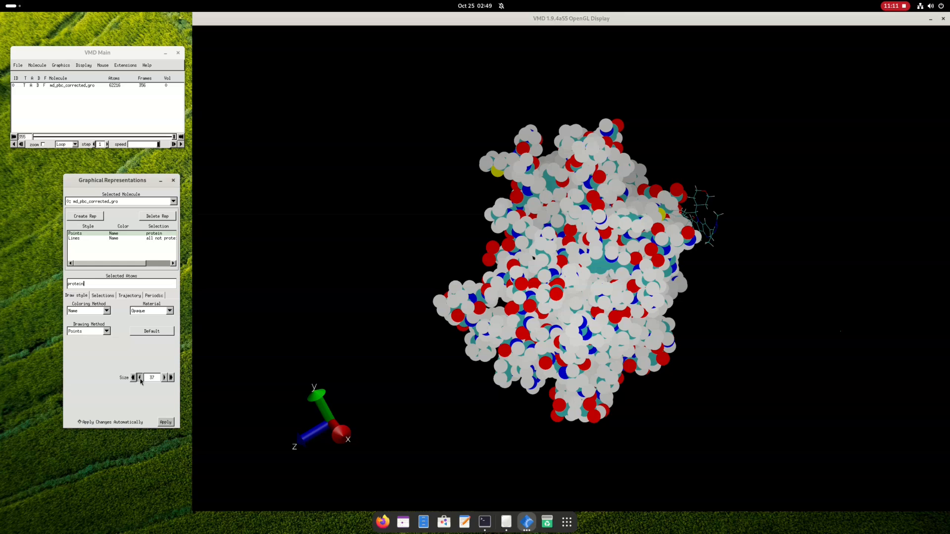
pyautogui.click(140, 378)
pyautogui.click(139, 378)
pyautogui.click(139, 378)
# Play the trajectory at a reduced speed and watch how the ligand moves around the protein
pyautogui.moveTo(503, 228); pyautogui.dragTo(175, 294)
pyautogui.click(173, 144)
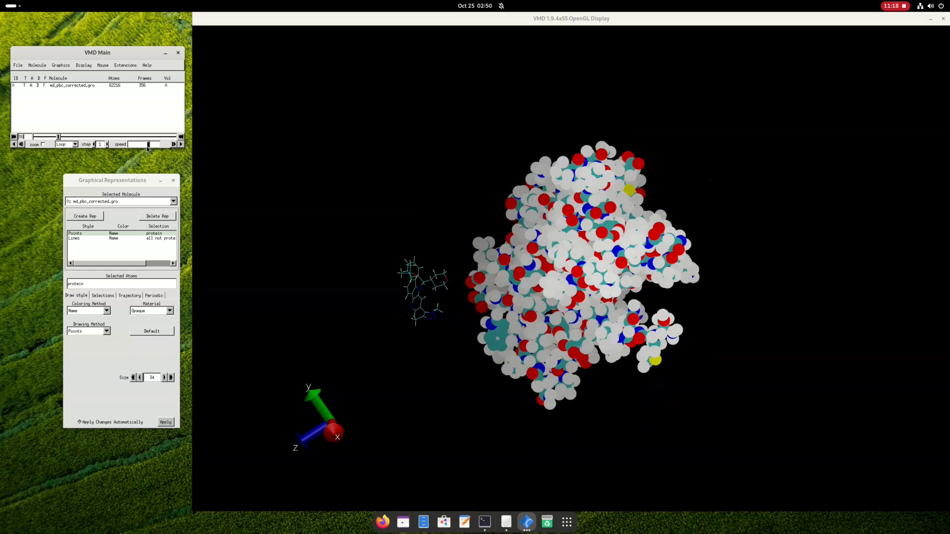
pyautogui.moveTo(550, 212); pyautogui.dragTo(587, 161)
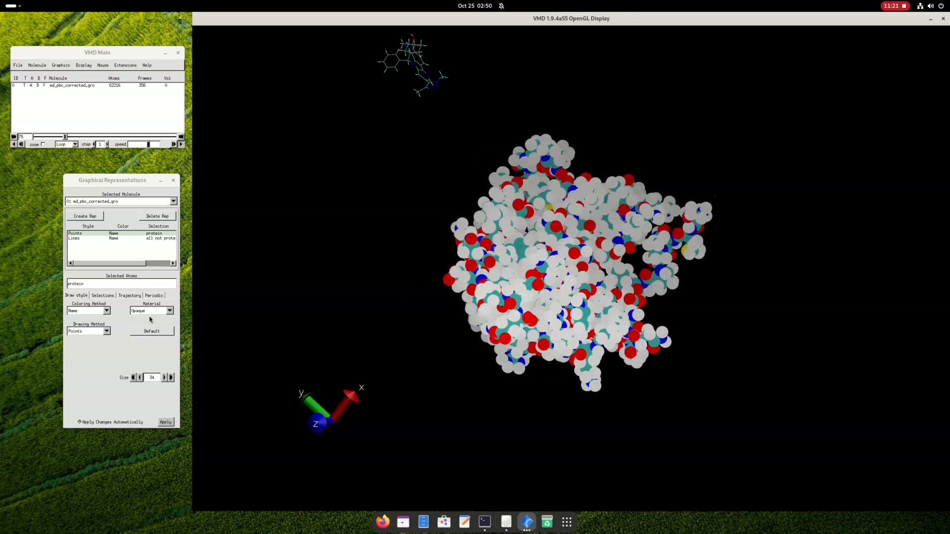
# Set the protein's coloring method to ColorID with the orange color 3
pyautogui.click(107, 310)
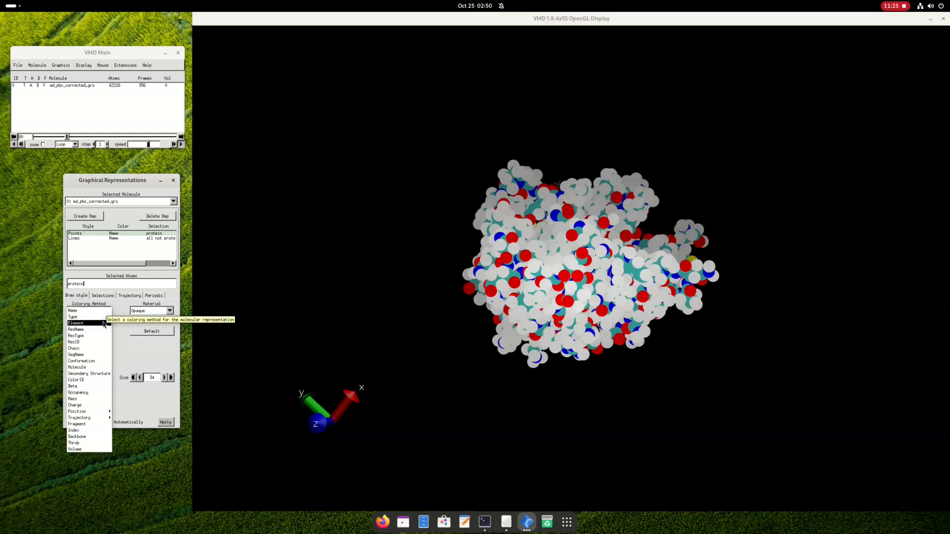
pyautogui.click(79, 380)
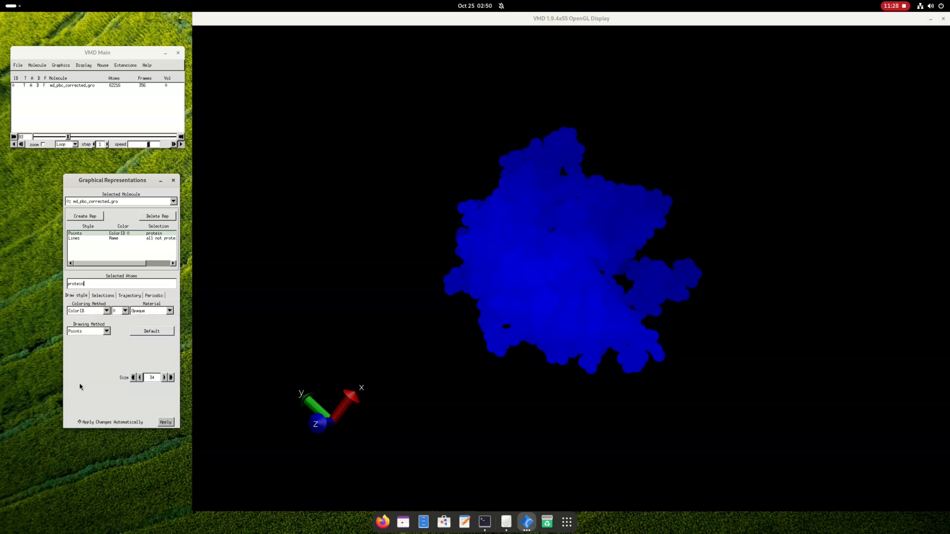
pyautogui.click(118, 313)
pyautogui.click(128, 317)
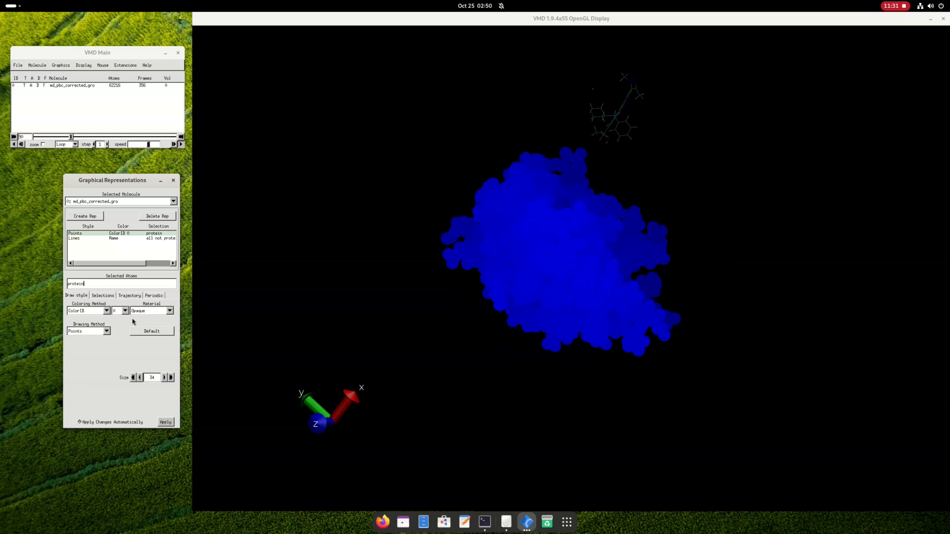
pyautogui.click(122, 311)
pyautogui.click(122, 324)
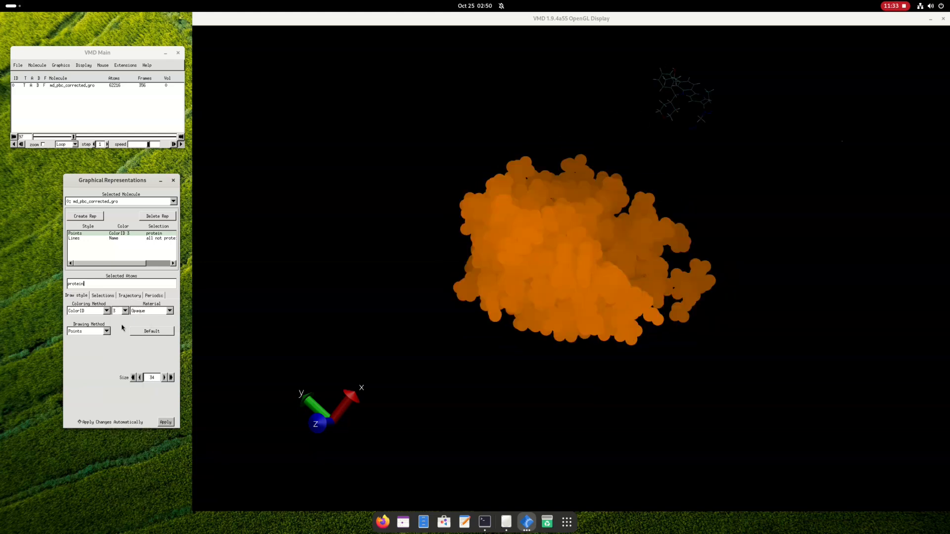
pyautogui.moveTo(606, 237)
pyautogui.mouseDown()
pyautogui.moveTo(597, 280)
pyautogui.moveTo(599, 220)
pyautogui.moveTo(566, 240)
pyautogui.moveTo(533, 224)
pyautogui.moveTo(569, 239)
pyautogui.mouseUp()
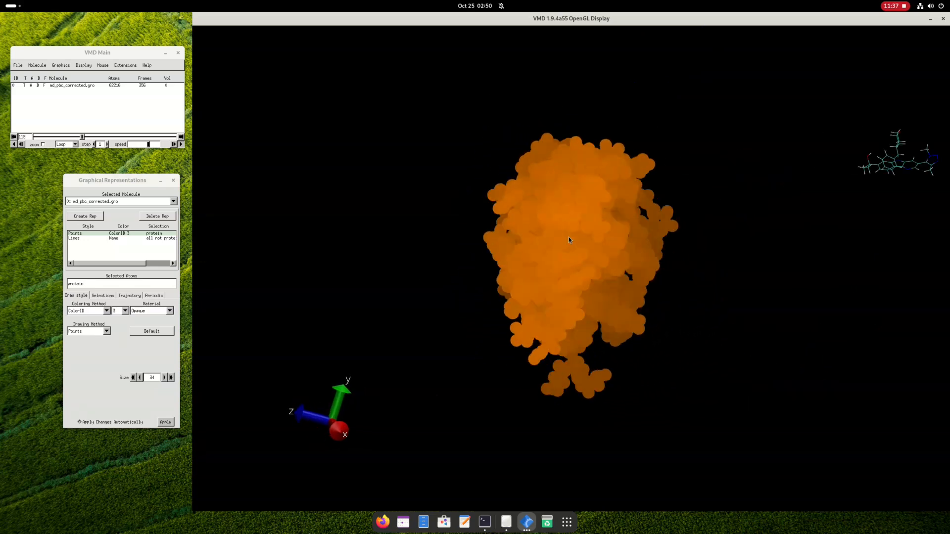
# Draw the protein with the VDW method and inspect its surface from another side
pyautogui.click(94, 331)
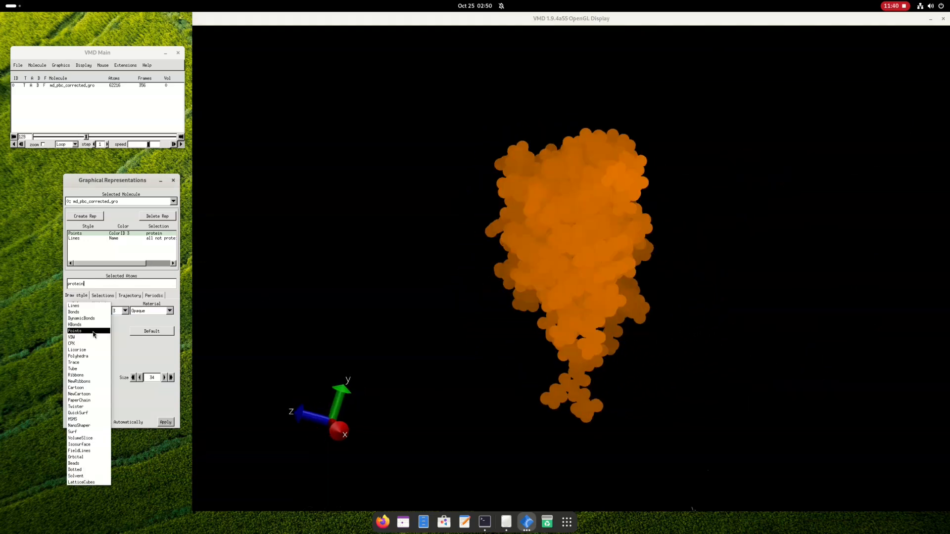
pyautogui.click(89, 333)
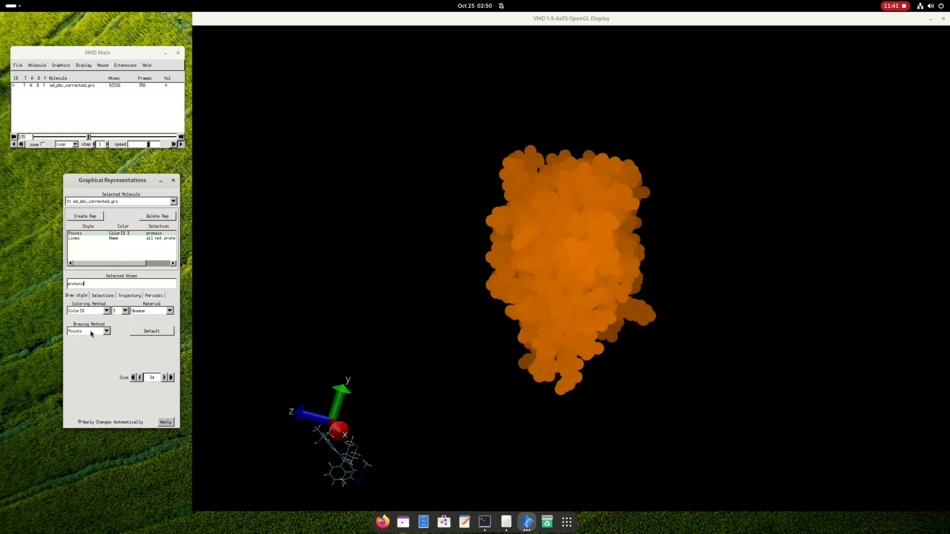
pyautogui.click(91, 332)
pyautogui.click(85, 336)
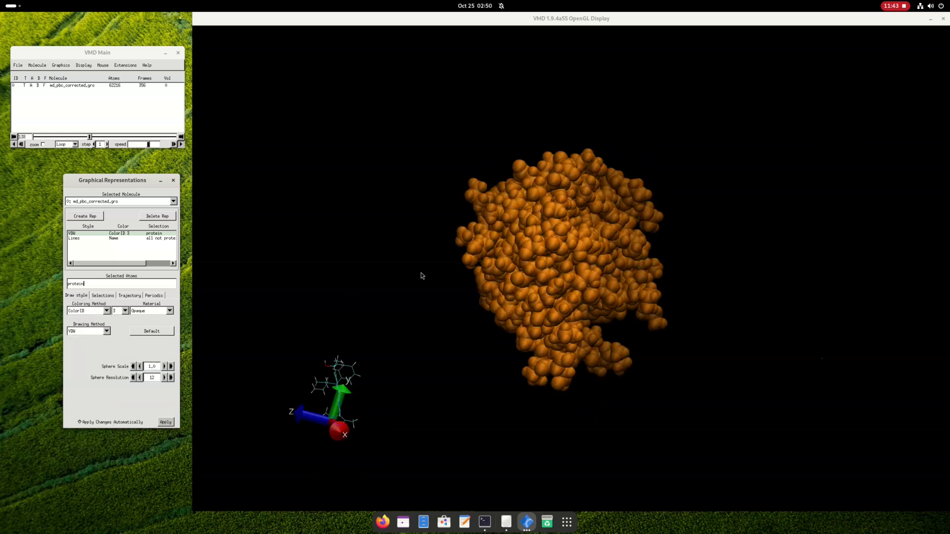
pyautogui.moveTo(489, 226)
pyautogui.mouseDown()
pyautogui.moveTo(470, 213)
pyautogui.moveTo(485, 179)
pyautogui.moveTo(485, 200)
pyautogui.moveTo(547, 256)
pyautogui.moveTo(470, 286)
pyautogui.moveTo(464, 261)
pyautogui.mouseUp()
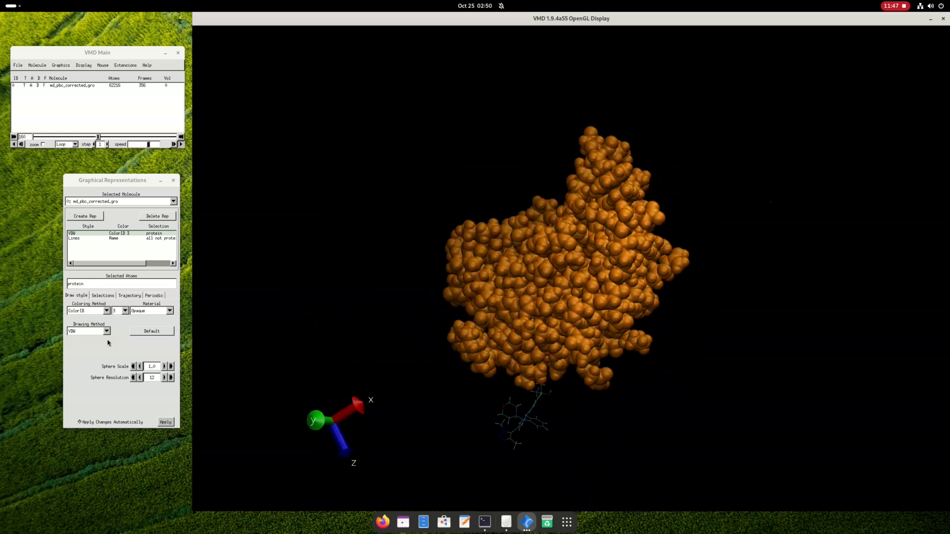
# Draw the protein with the CPK method and set its bond radius to 1.3
pyautogui.click(94, 331)
pyautogui.click(94, 337)
pyautogui.moveTo(458, 303)
pyautogui.mouseDown()
pyautogui.moveTo(494, 279)
pyautogui.moveTo(503, 257)
pyautogui.moveTo(510, 285)
pyautogui.mouseUp()
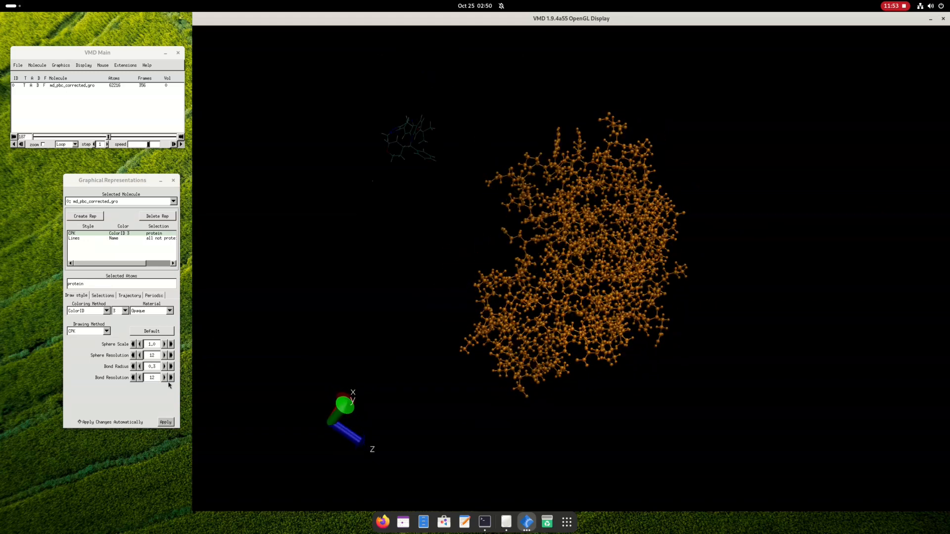
pyautogui.click(164, 366)
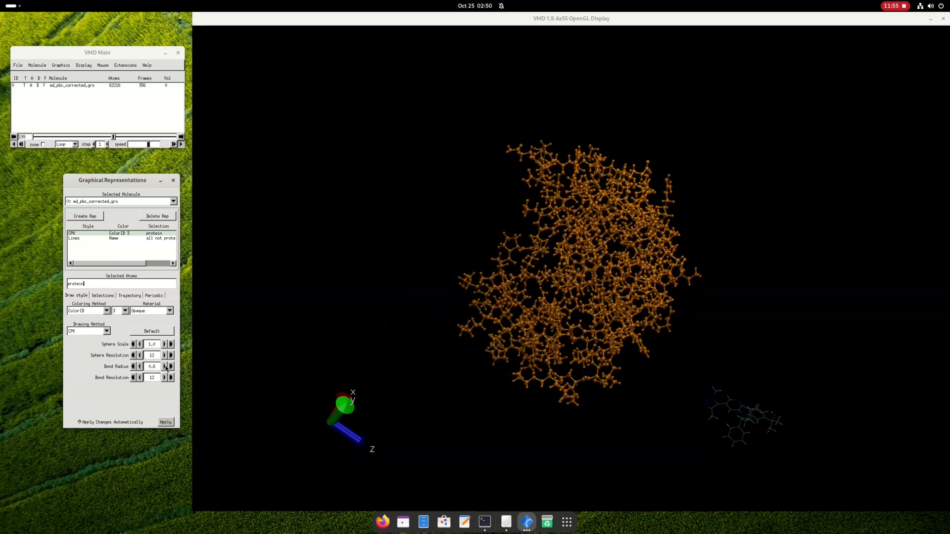
pyautogui.click(164, 366)
pyautogui.moveTo(481, 329); pyautogui.dragTo(533, 298)
pyautogui.scroll(2, 569, 305)
pyautogui.scroll(2, 569, 305)
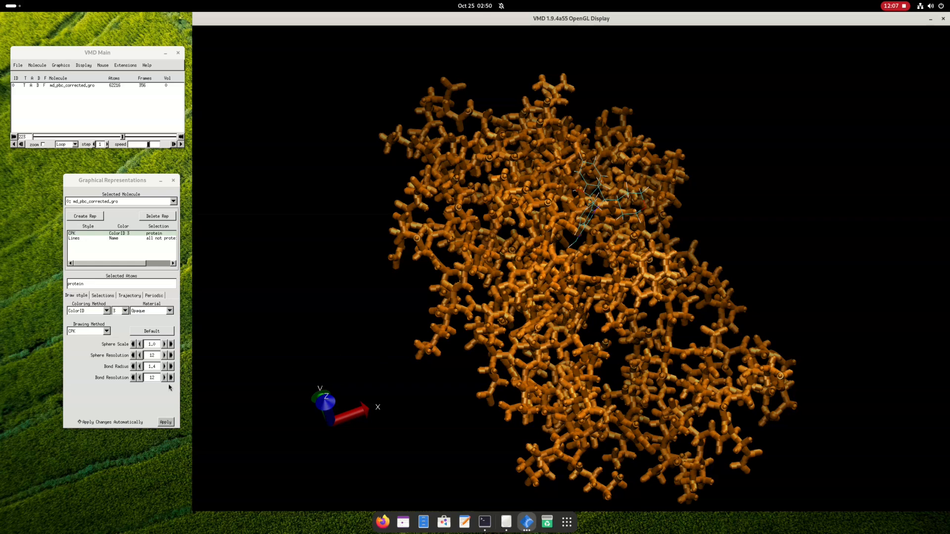
pyautogui.click(141, 366)
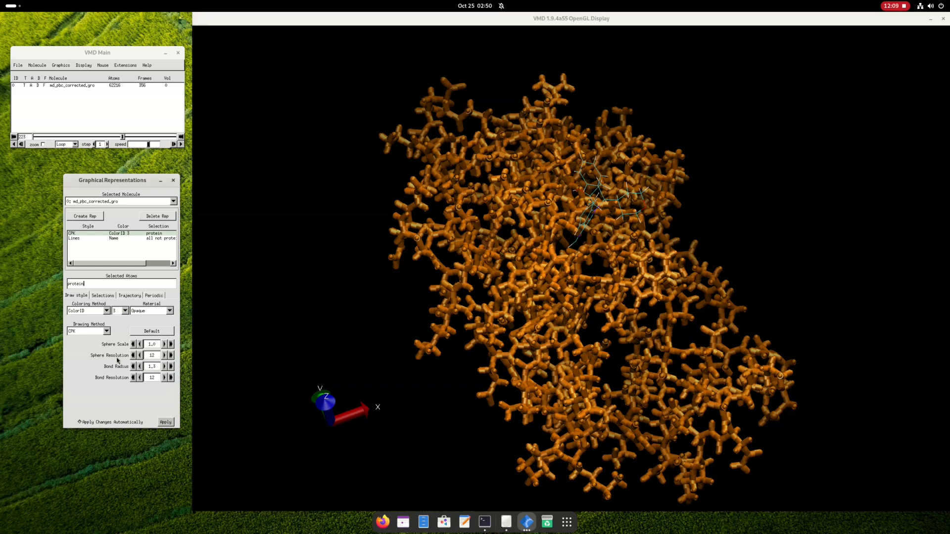
# Try a CPK sphere scale of 1.8 on the protein and restore the default CPK settings
pyautogui.click(164, 345)
pyautogui.click(164, 345)
pyautogui.click(164, 345)
pyautogui.click(165, 345)
pyautogui.click(165, 345)
pyautogui.click(164, 345)
pyautogui.moveTo(473, 358); pyautogui.dragTo(433, 368)
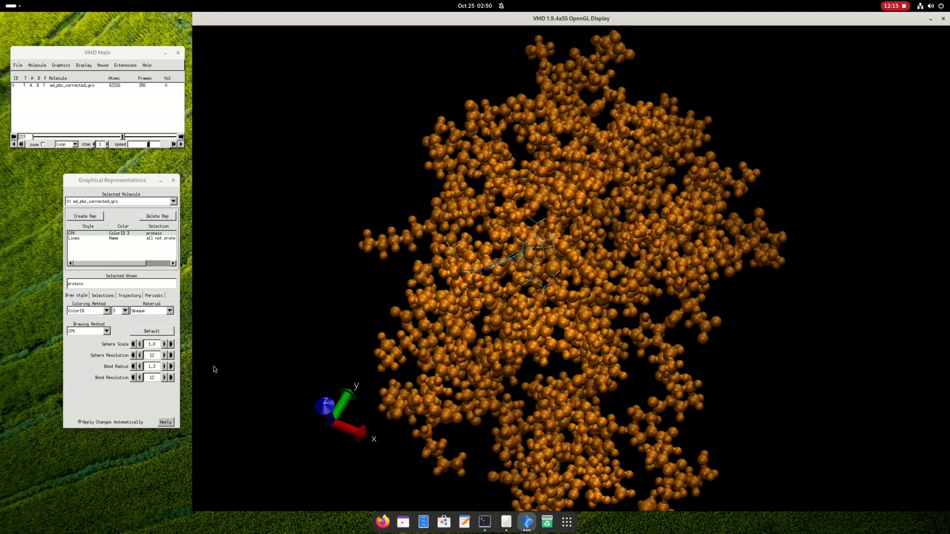
pyautogui.moveTo(555, 278); pyautogui.dragTo(490, 109)
pyautogui.moveTo(443, 87); pyautogui.dragTo(450, 99)
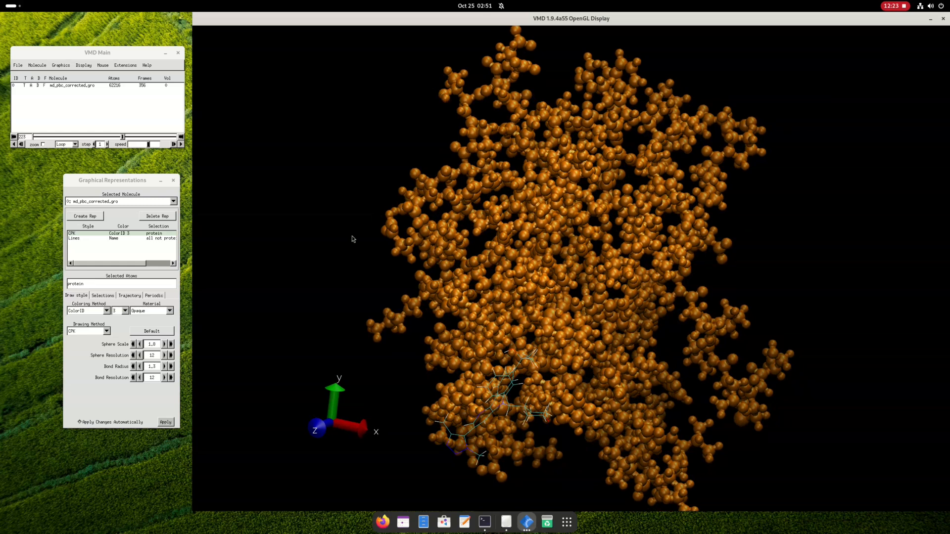
pyautogui.click(140, 333)
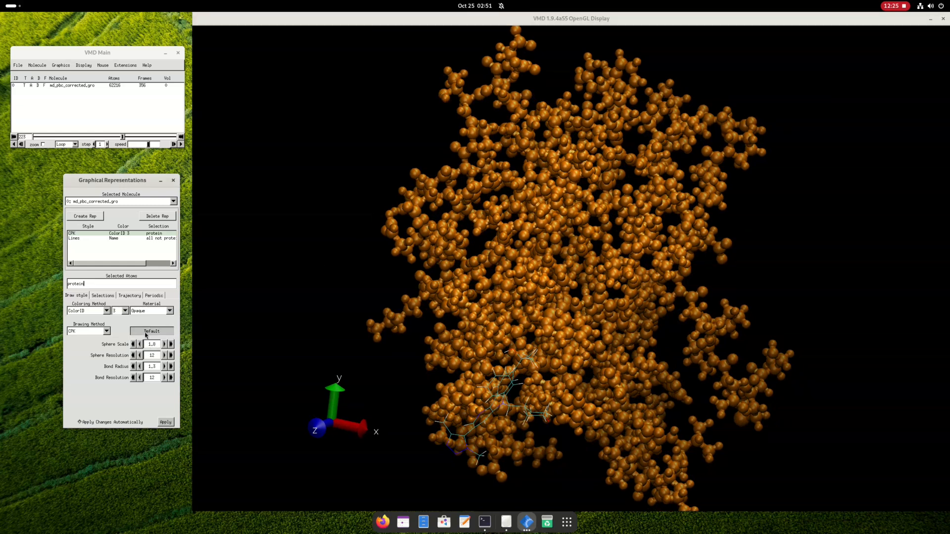
pyautogui.moveTo(536, 282); pyautogui.dragTo(445, 277)
# Draw the protein with the Licorice method and set its sphere resolution to 32
pyautogui.click(105, 330)
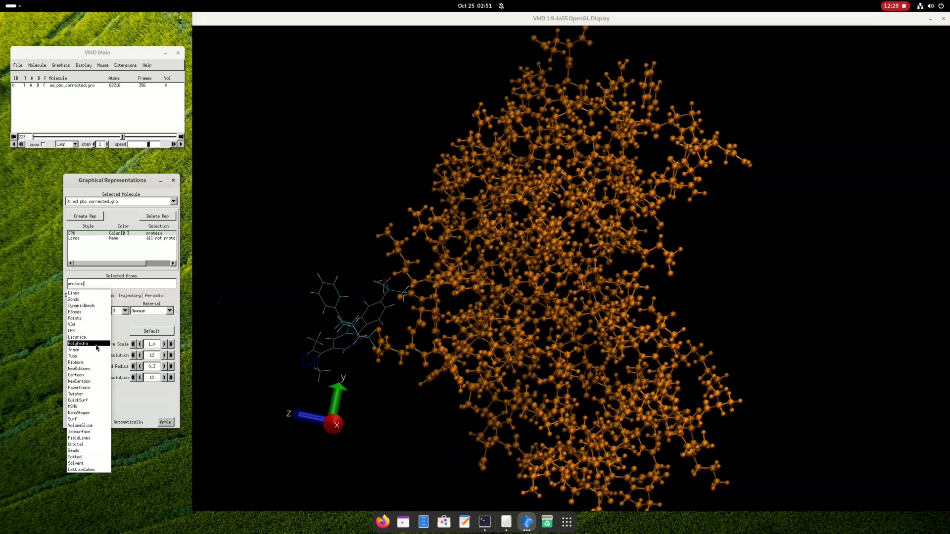
pyautogui.click(96, 341)
pyautogui.moveTo(520, 262)
pyautogui.mouseDown()
pyautogui.moveTo(500, 233)
pyautogui.moveTo(530, 266)
pyautogui.mouseUp()
pyautogui.moveTo(527, 231); pyautogui.dragTo(521, 277)
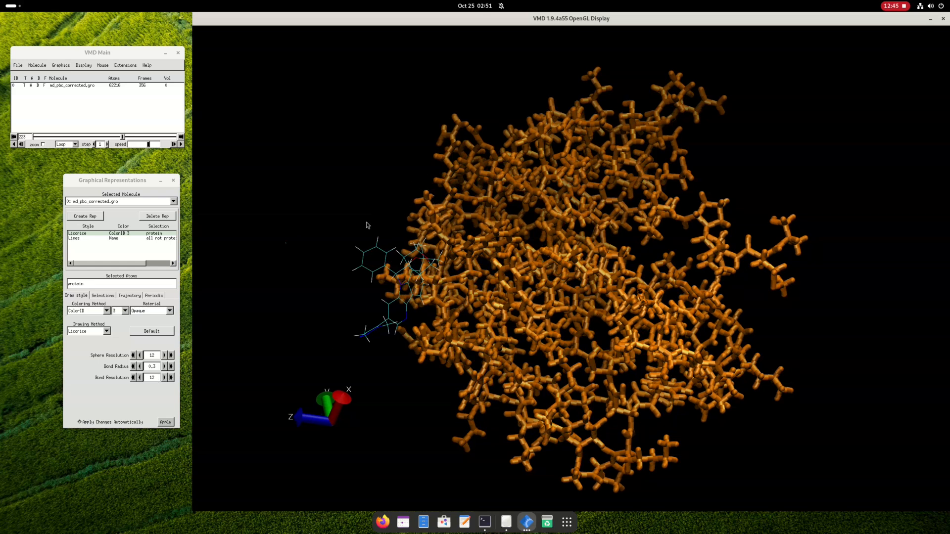
pyautogui.click(171, 355)
pyautogui.click(171, 356)
pyautogui.moveTo(443, 281); pyautogui.dragTo(515, 299)
pyautogui.scroll(-5, 485, 297)
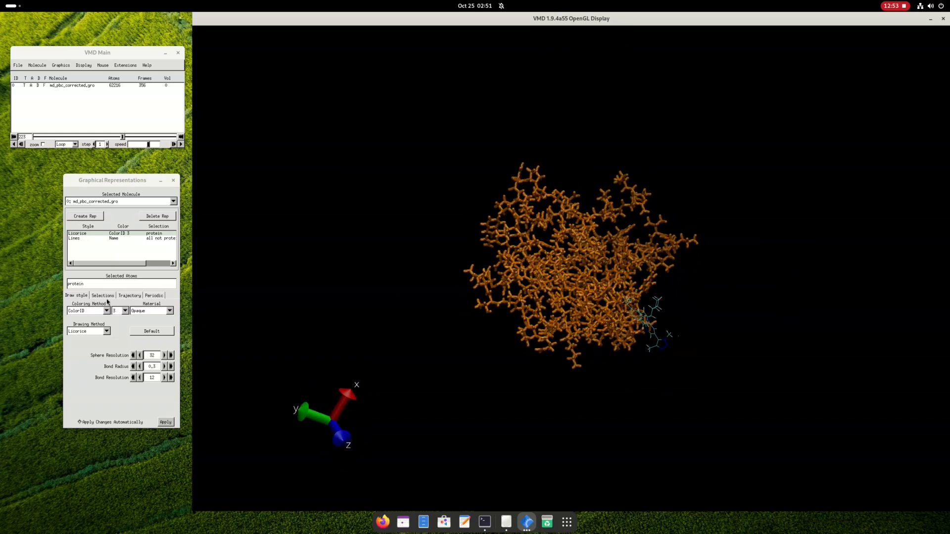
# Draw the protein with the NewCartoon method and inspect its helices and the ligand close up
pyautogui.click(87, 332)
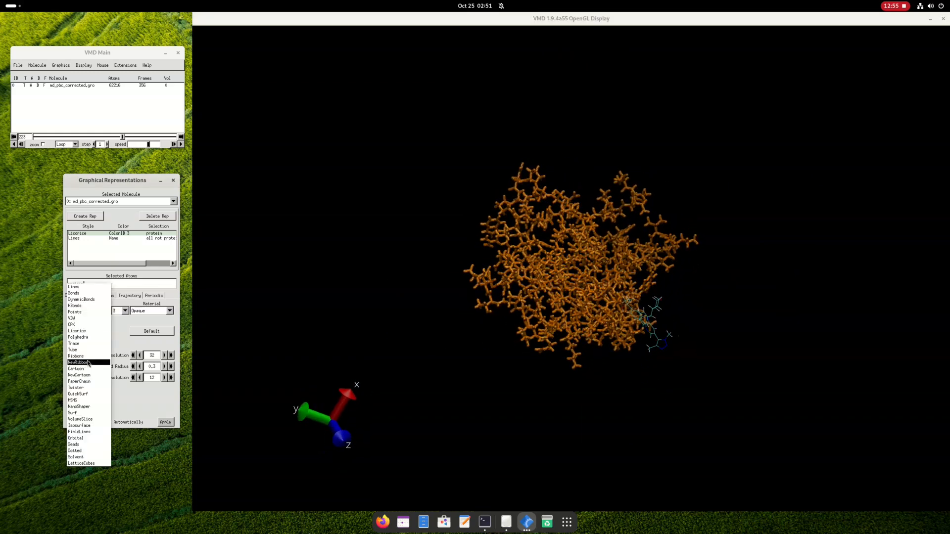
pyautogui.click(84, 376)
pyautogui.moveTo(528, 346); pyautogui.dragTo(626, 280)
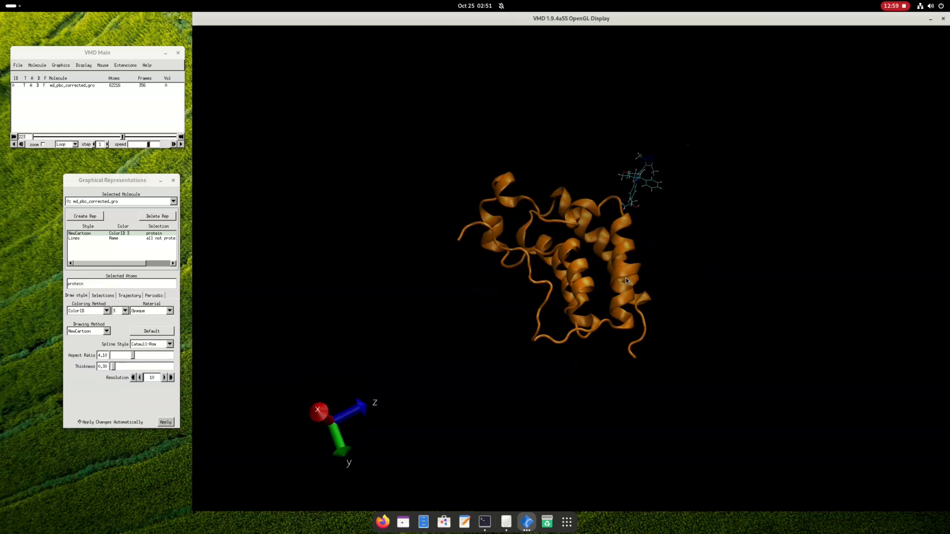
pyautogui.scroll(3, 612, 237)
pyautogui.moveTo(607, 237); pyautogui.dragTo(554, 214)
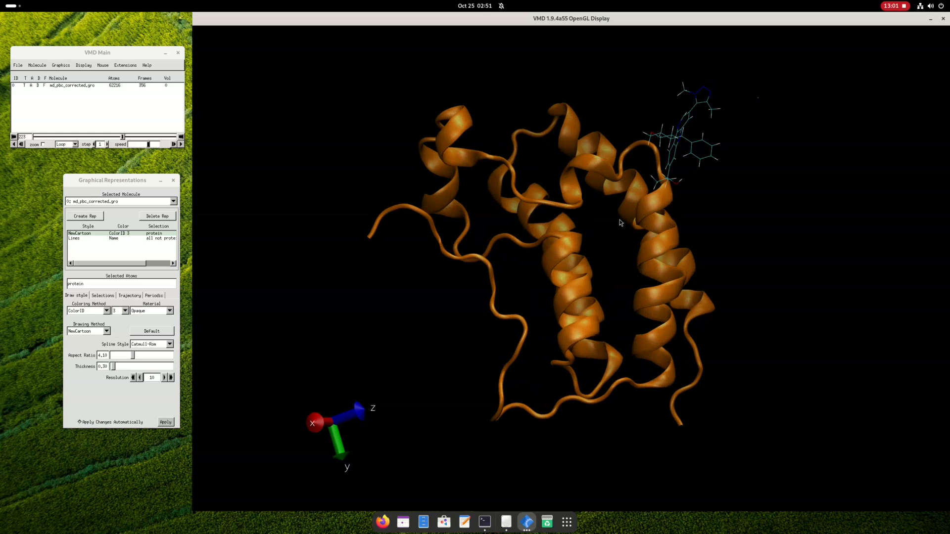
# Try the Licorice drawing method on the non-protein, non-water selection and settle on VDW for it
pyautogui.click(90, 240)
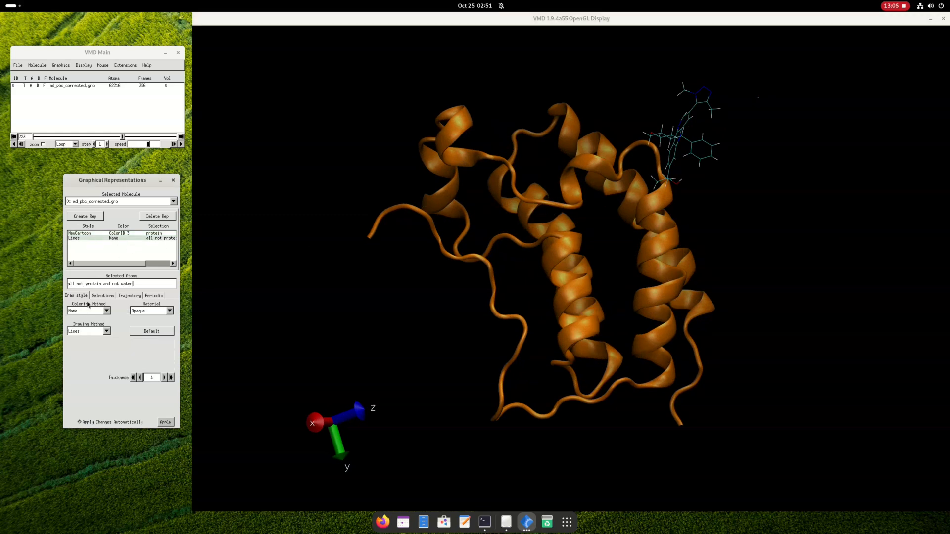
pyautogui.click(89, 331)
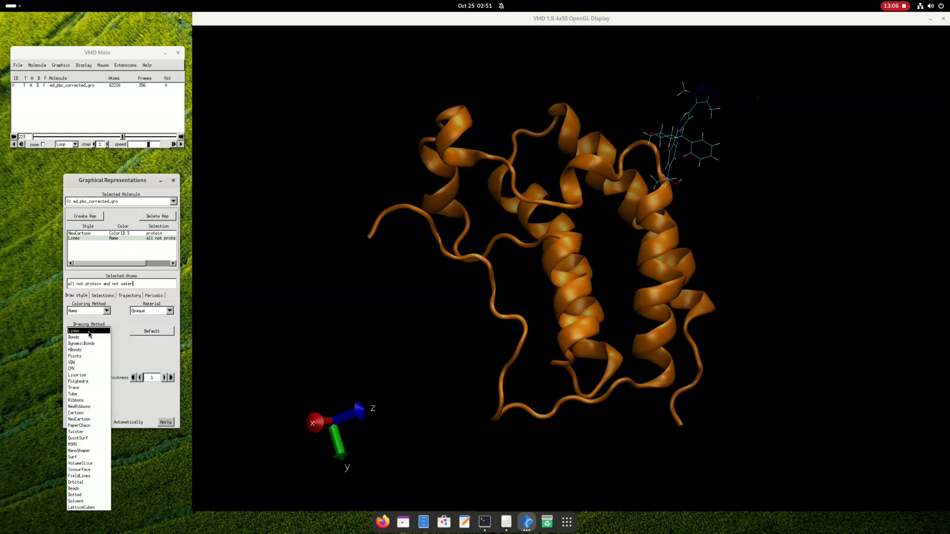
pyautogui.click(83, 375)
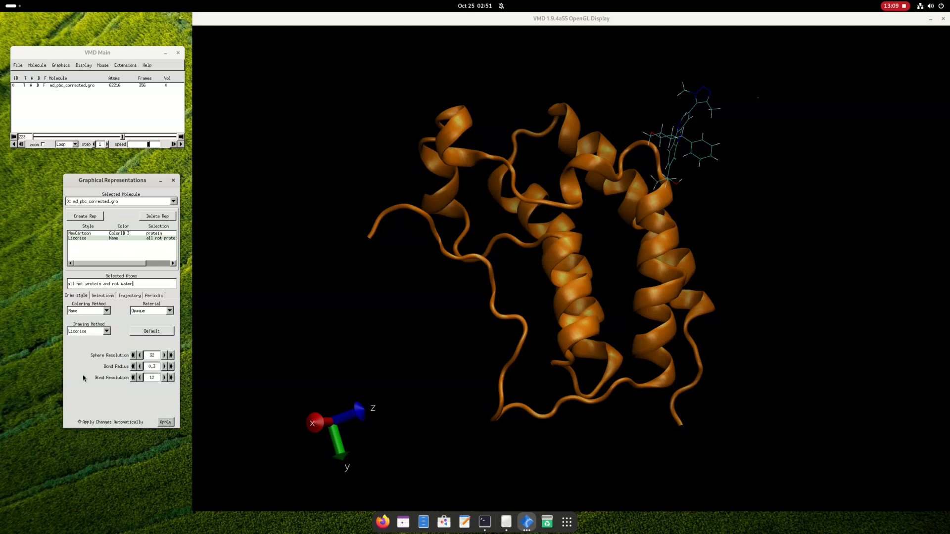
pyautogui.moveTo(544, 218); pyautogui.dragTo(587, 200)
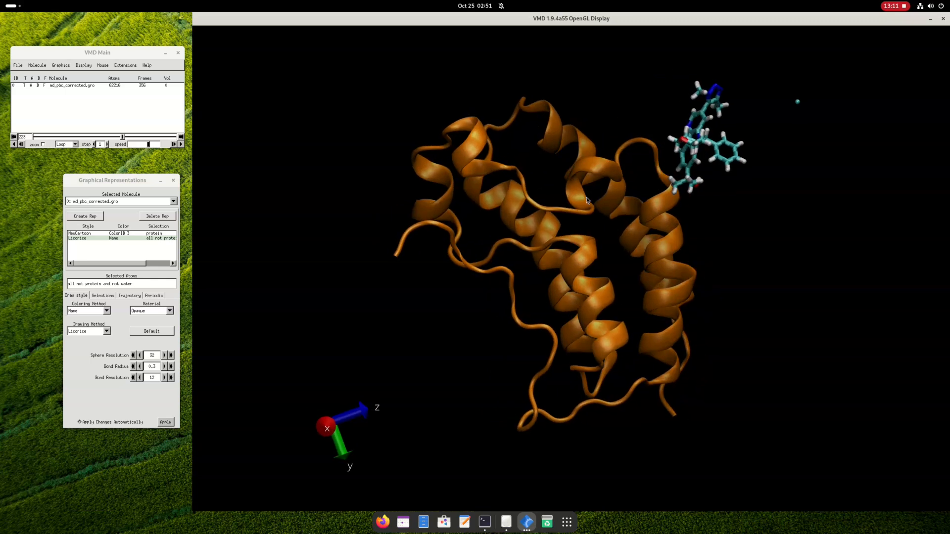
pyautogui.click(80, 333)
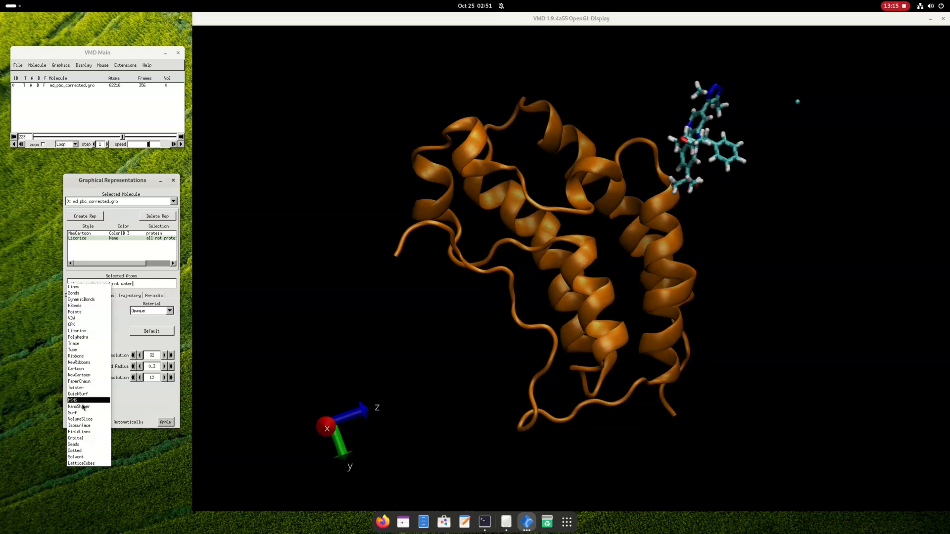
pyautogui.click(91, 319)
pyautogui.moveTo(547, 171); pyautogui.dragTo(365, 240)
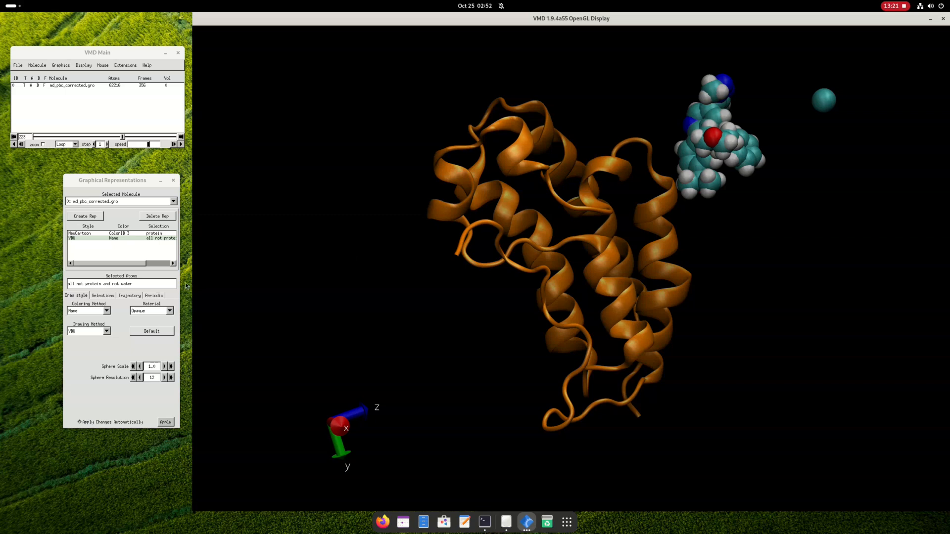
pyautogui.moveTo(539, 239); pyautogui.dragTo(539, 203)
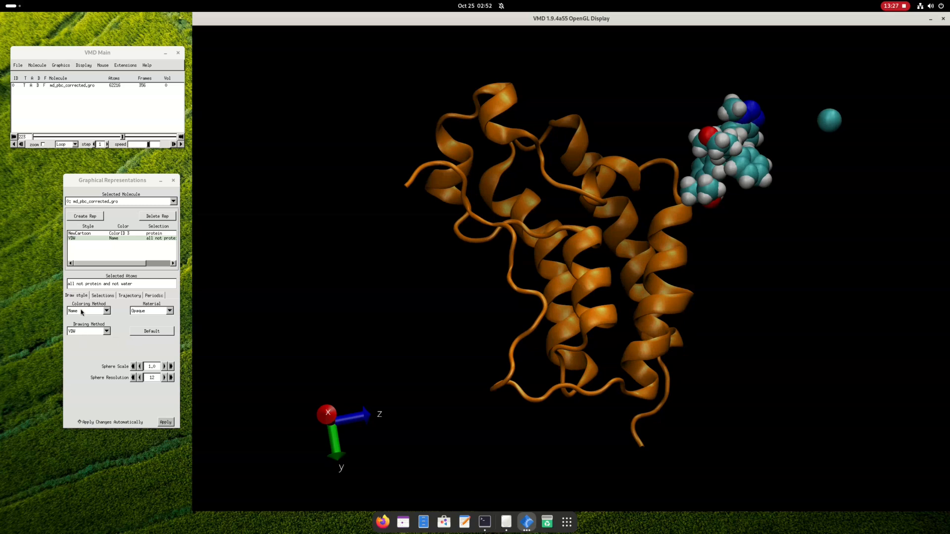
# Try an aspect ratio of 7.52 and a thickness of 0.22 on the protein's NewCartoon representation
pyautogui.click(91, 233)
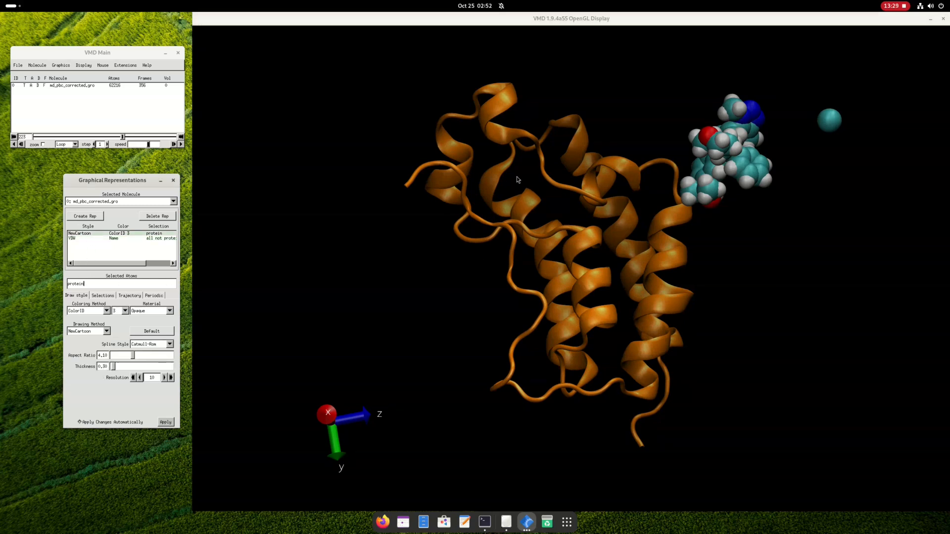
pyautogui.moveTo(617, 256); pyautogui.dragTo(533, 240)
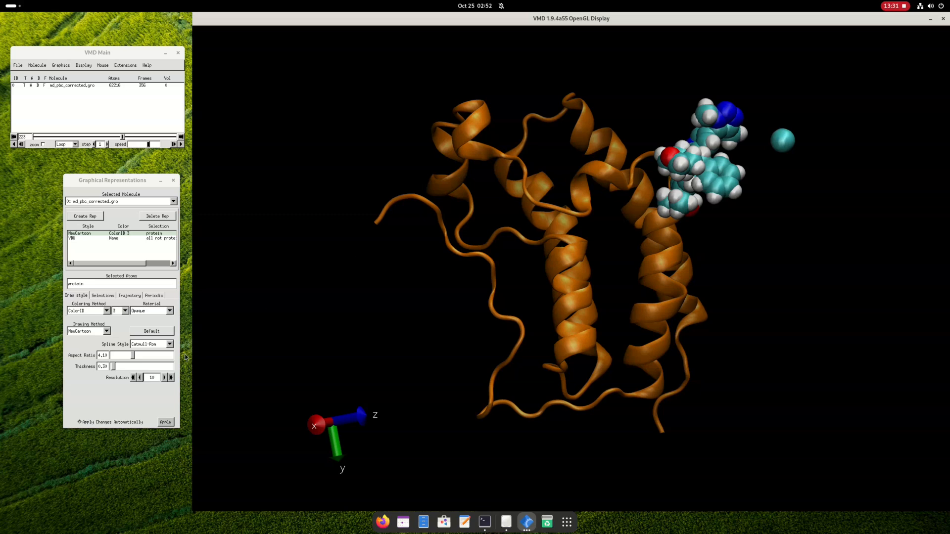
pyautogui.moveTo(133, 359)
pyautogui.mouseDown()
pyautogui.moveTo(108, 357)
pyautogui.moveTo(142, 361)
pyautogui.mouseUp()
pyautogui.moveTo(454, 330); pyautogui.dragTo(484, 315)
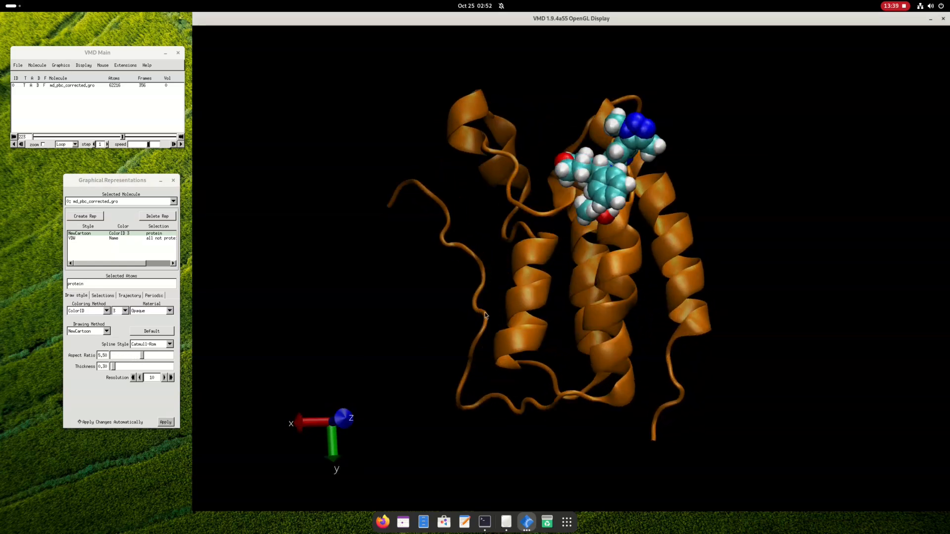
pyautogui.moveTo(114, 370); pyautogui.dragTo(155, 366)
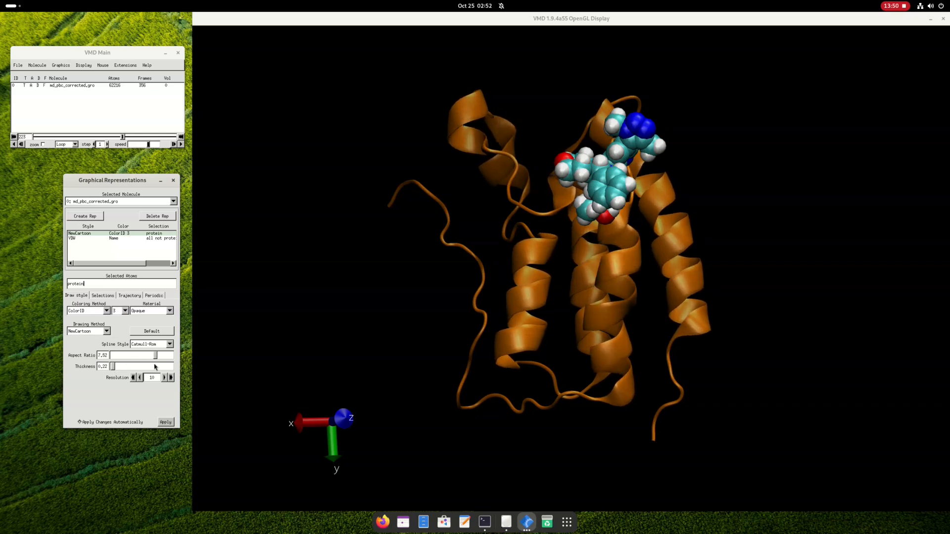
pyautogui.moveTo(502, 373); pyautogui.dragTo(530, 353)
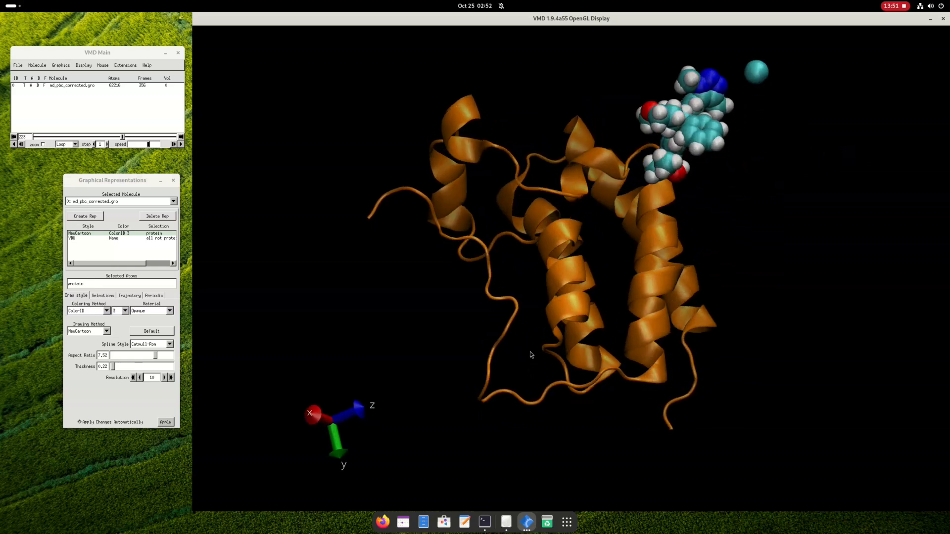
pyautogui.scroll(-3, 531, 358)
pyautogui.moveTo(572, 277); pyautogui.dragTo(580, 311)
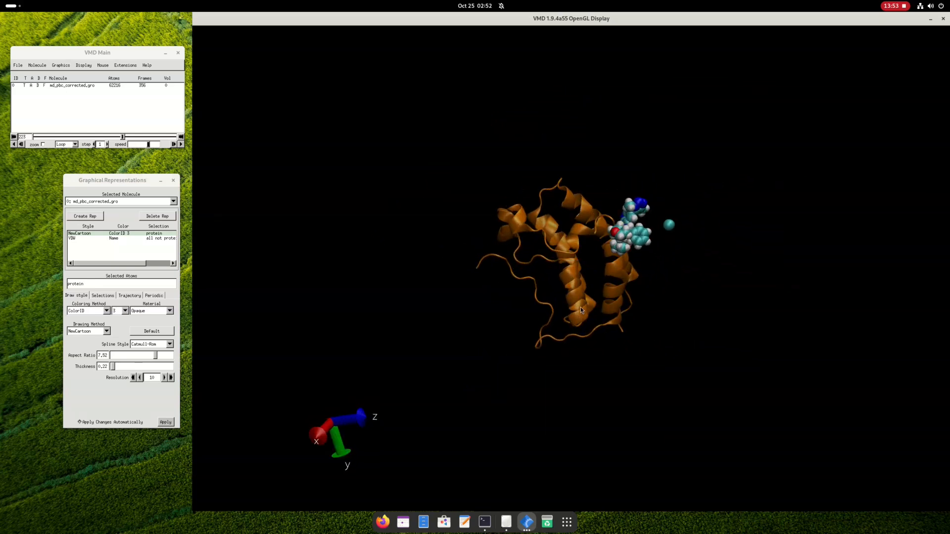
# Restore the default NewCartoon settings for the protein and set its aspect ratio to 4.71
pyautogui.click(144, 334)
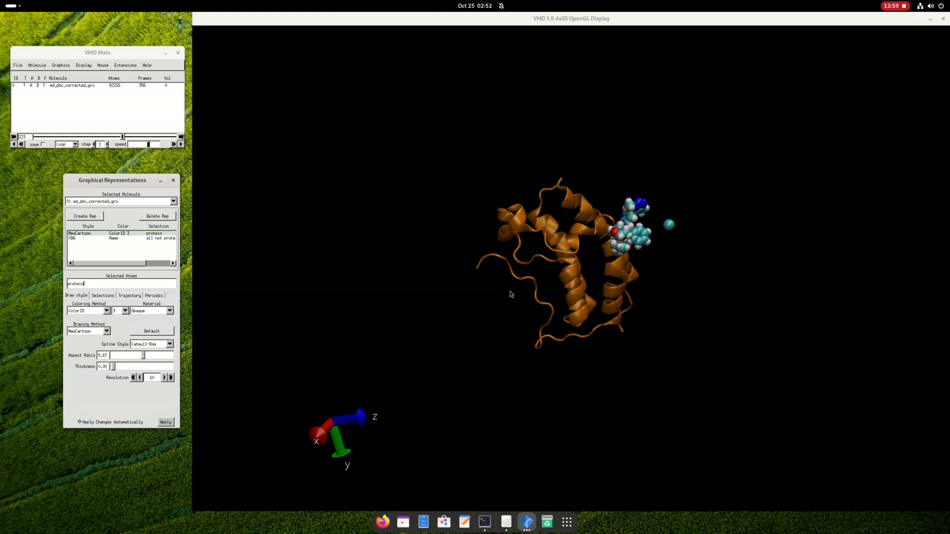
pyautogui.scroll(3, 510, 294)
pyautogui.moveTo(626, 302); pyautogui.dragTo(623, 287)
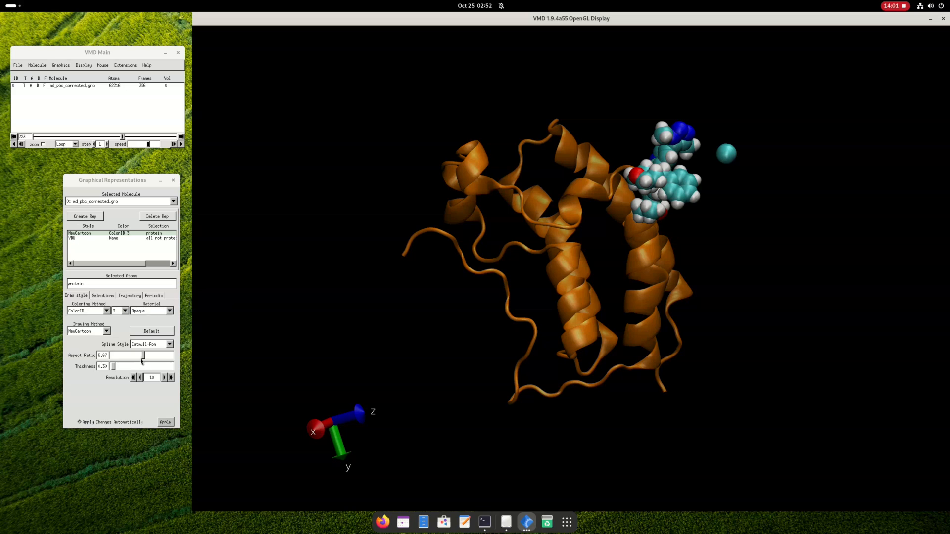
pyautogui.moveTo(142, 357); pyautogui.dragTo(136, 358)
pyautogui.moveTo(564, 302); pyautogui.dragTo(544, 251)
# Color the protein cartoon with ColorID 5 (tan)
pyautogui.click(123, 312)
pyautogui.click(123, 321)
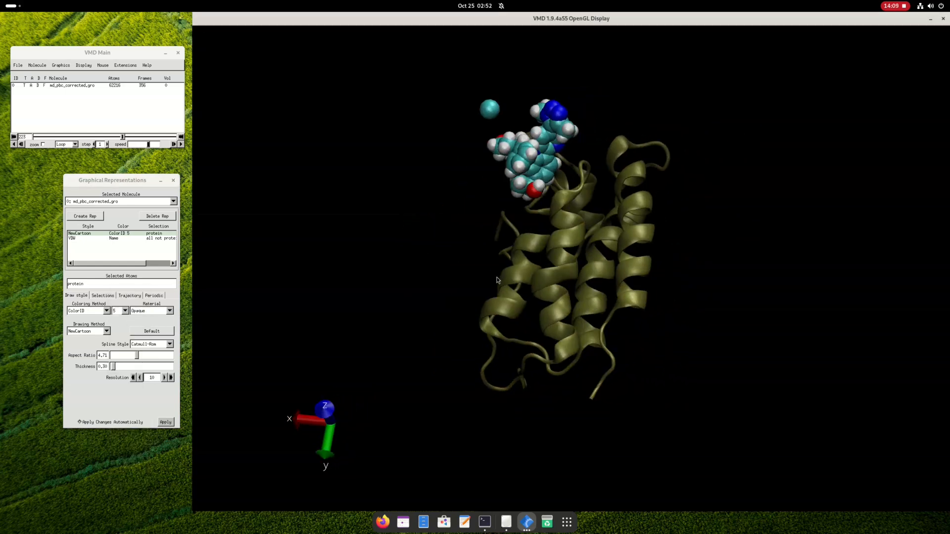
pyautogui.moveTo(497, 280); pyautogui.dragTo(573, 288)
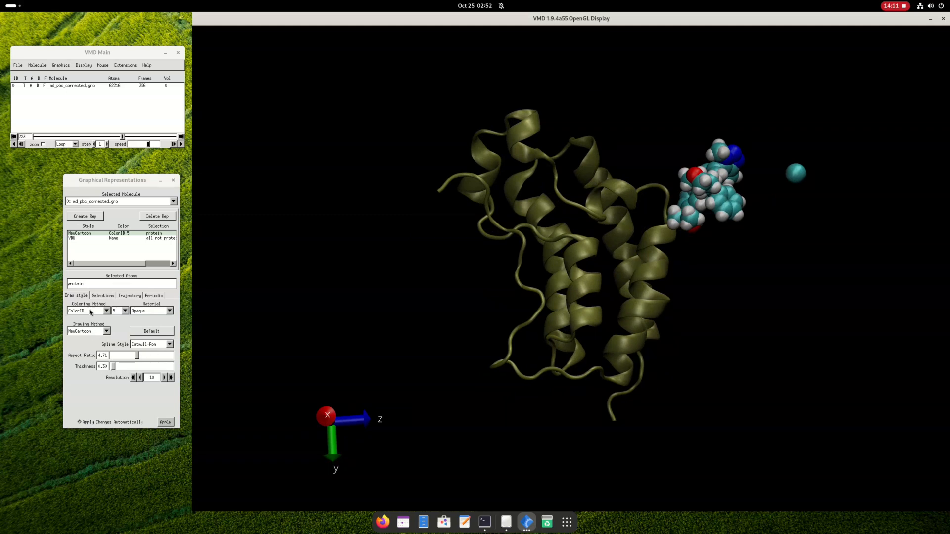
# Switch the non-protein, non-water selection to ColorID coloring and try silver (6) and orange (3)
pyautogui.click(86, 243)
pyautogui.click(94, 311)
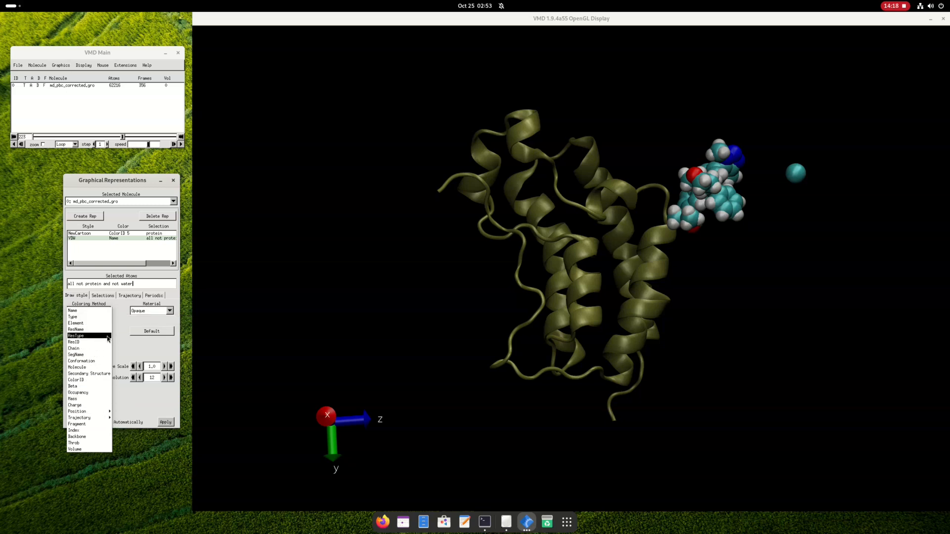
pyautogui.click(99, 379)
pyautogui.click(124, 312)
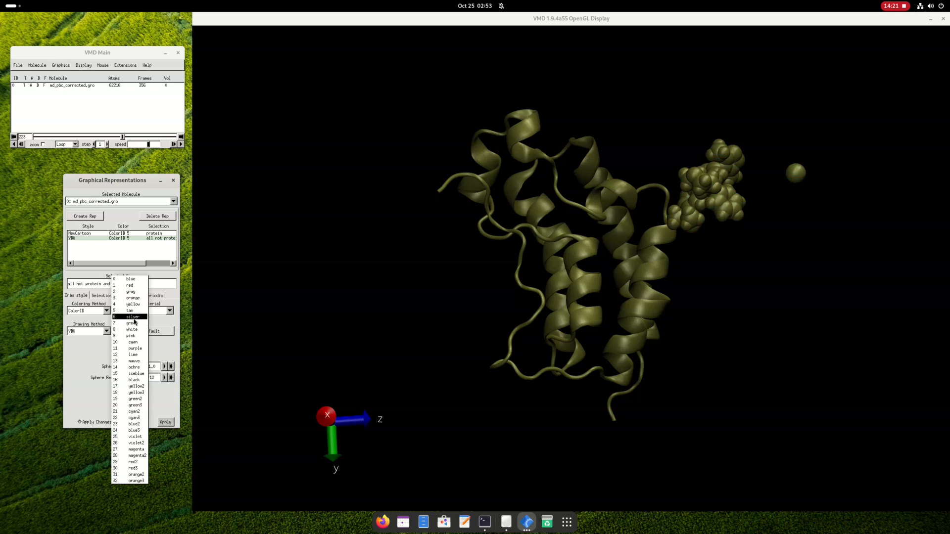
pyautogui.click(133, 317)
pyautogui.click(126, 310)
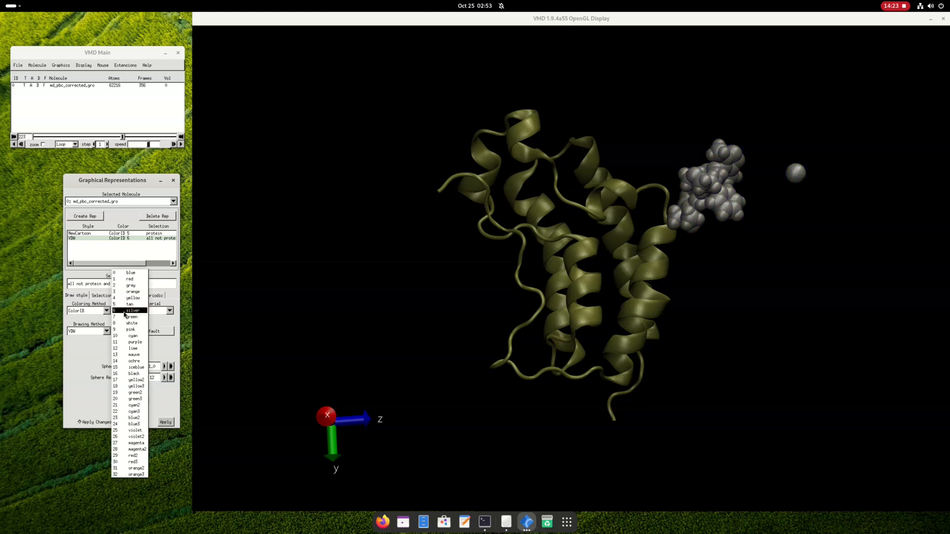
pyautogui.click(133, 293)
pyautogui.moveTo(392, 302); pyautogui.dragTo(253, 276)
# Try ColorIDs 0 (blue), 18 (yellow3) and 30 (red3) on the ligand's VDW representation
pyautogui.click(116, 312)
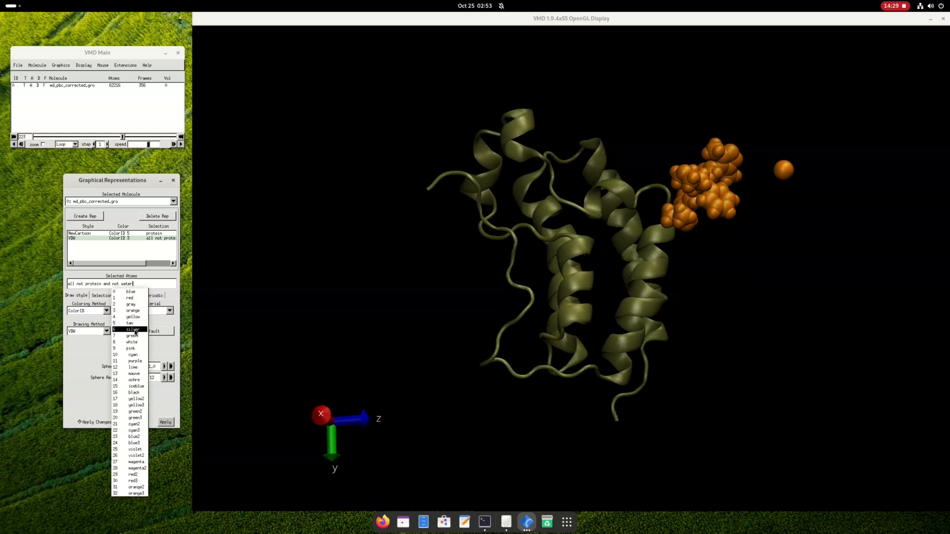
pyautogui.click(131, 291)
pyautogui.click(115, 311)
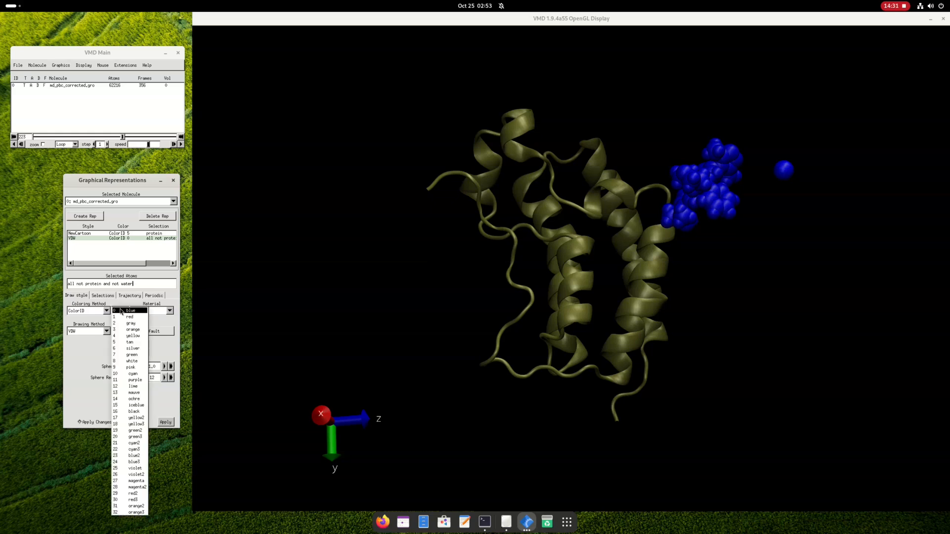
pyautogui.click(132, 424)
pyautogui.moveTo(404, 357); pyautogui.dragTo(420, 365)
pyautogui.click(120, 312)
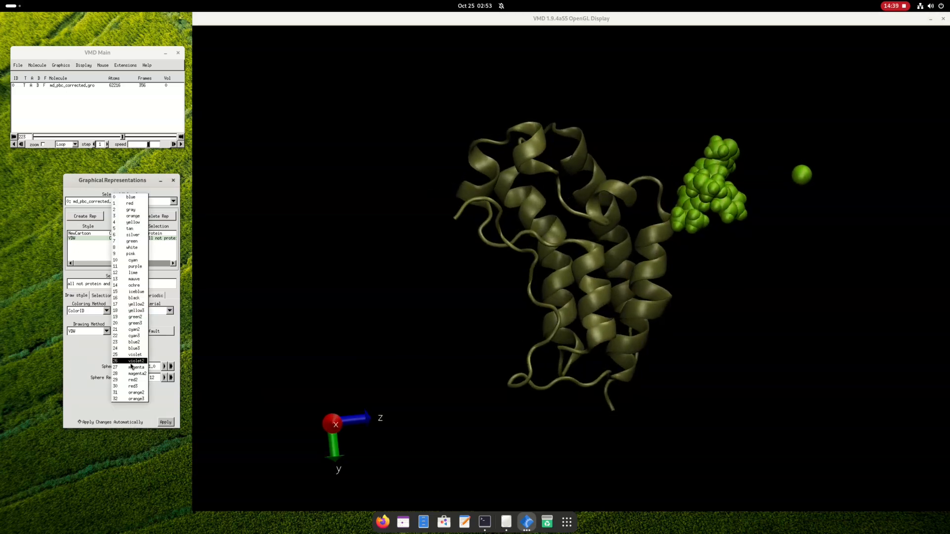
pyautogui.click(128, 390)
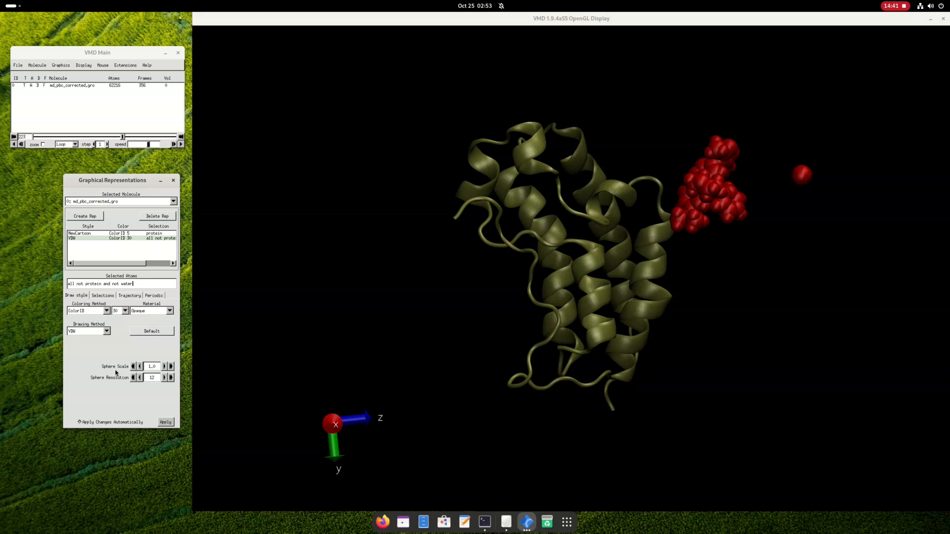
# Try ColorIDs 28 (magenta2) and 24 (blue3) on the ligand's VDW spheres
pyautogui.click(120, 309)
pyautogui.click(136, 304)
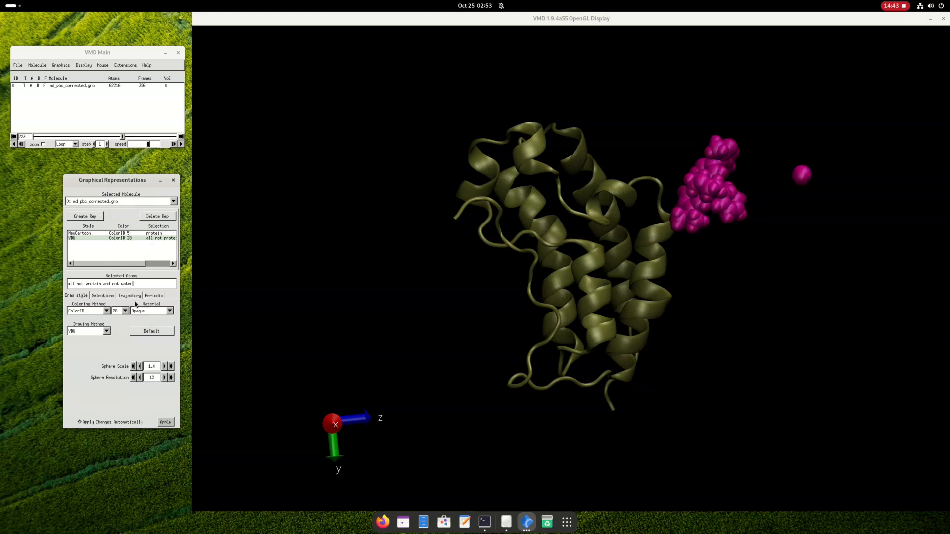
pyautogui.click(117, 312)
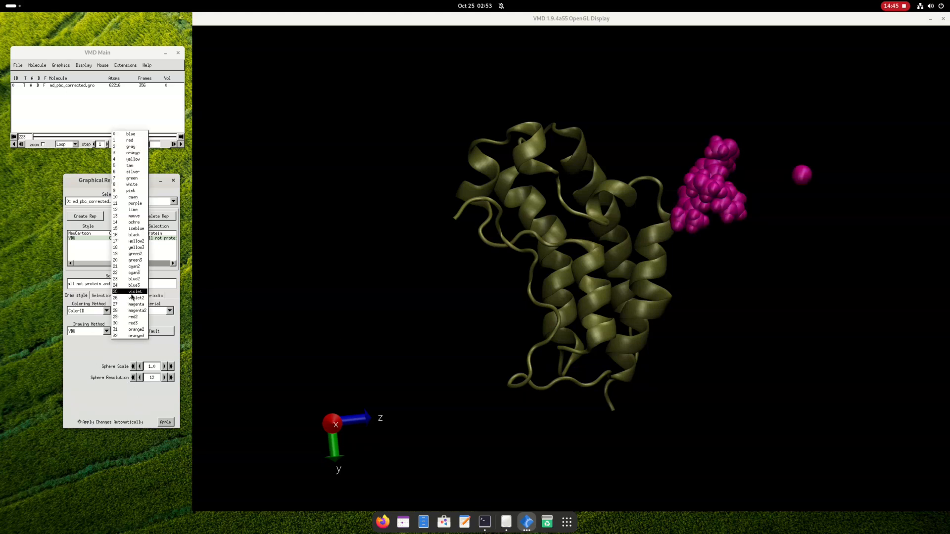
pyautogui.click(132, 290)
pyautogui.moveTo(512, 270); pyautogui.dragTo(346, 279)
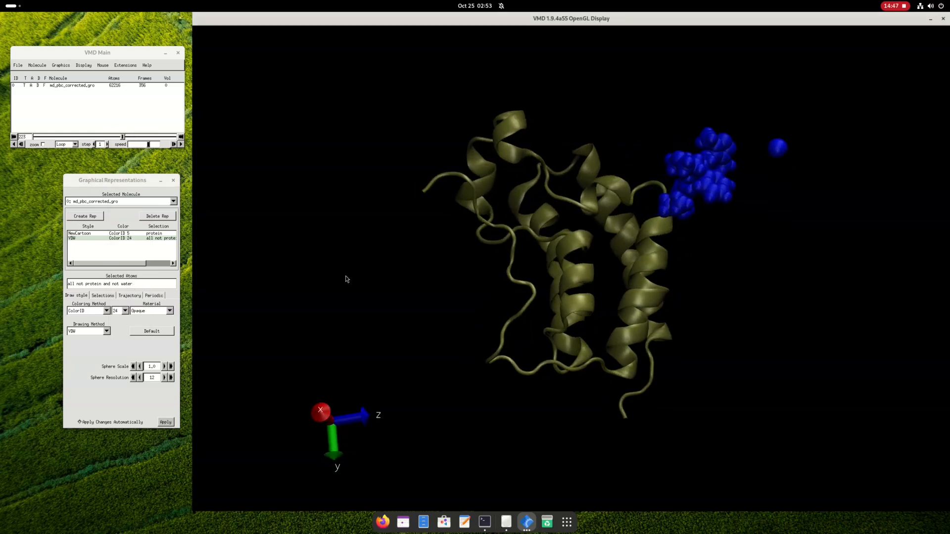
# Set the ligand representation's coloring method back to Name
pyautogui.click(106, 310)
pyautogui.click(83, 240)
pyautogui.moveTo(554, 247); pyautogui.dragTo(530, 190)
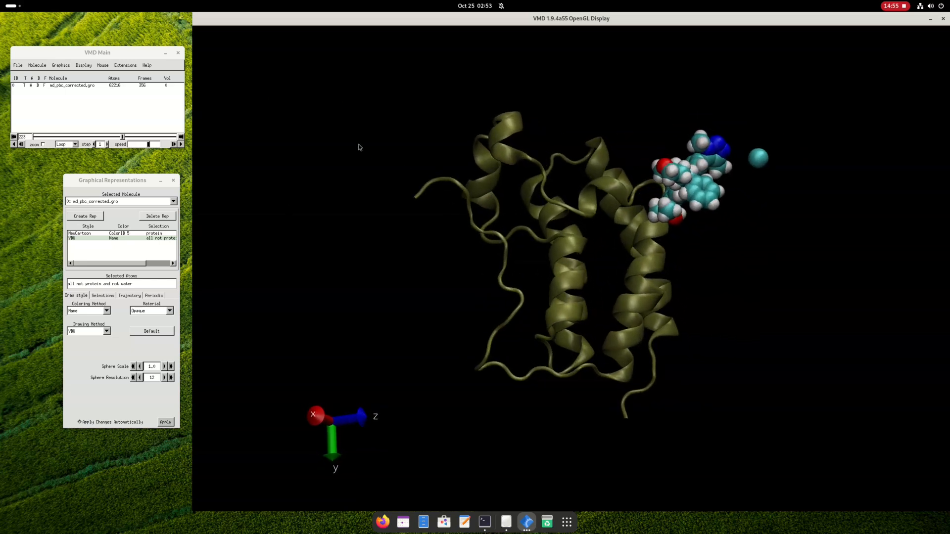
pyautogui.scroll(2, 661, 193)
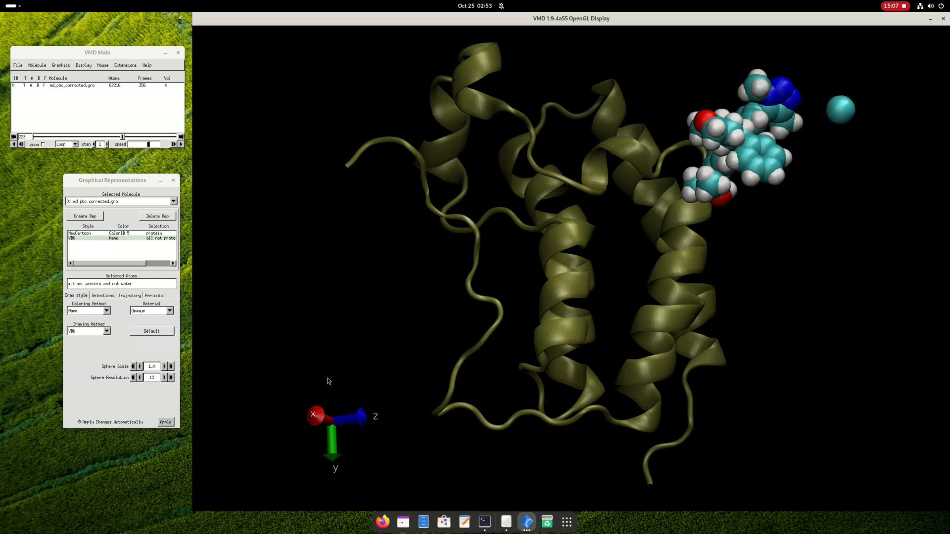
pyautogui.click(18, 65)
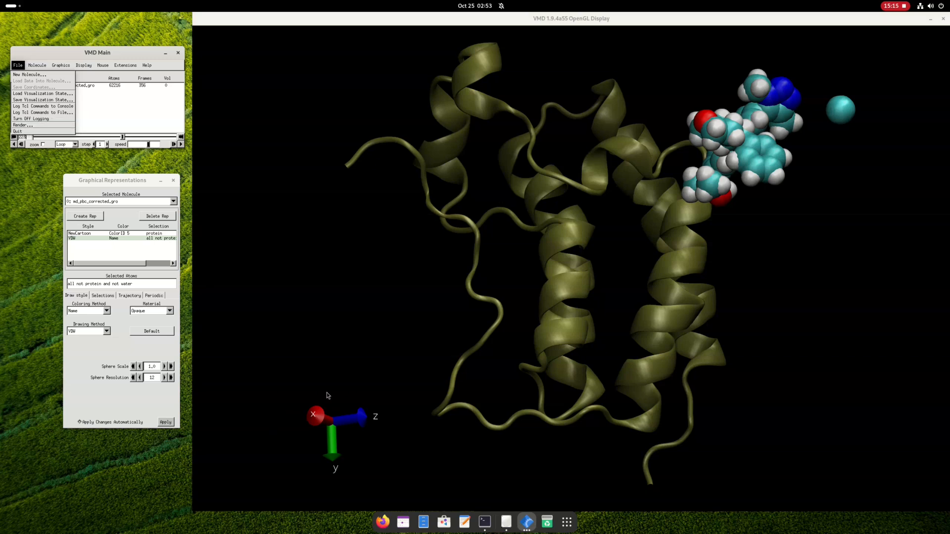
pyautogui.click(113, 119)
pyautogui.moveTo(317, 376); pyautogui.dragTo(334, 404)
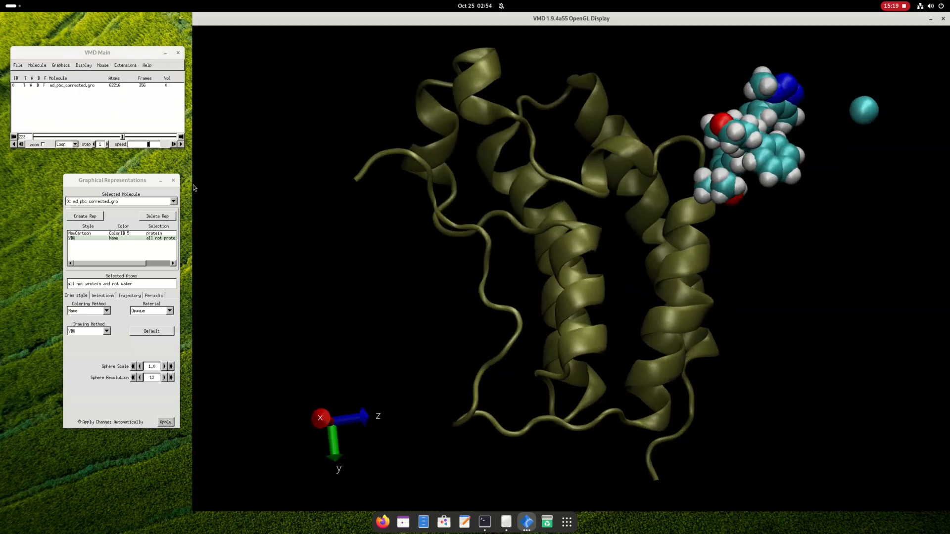
# Turn off the coordinate axes in the molecule display
pyautogui.click(84, 65)
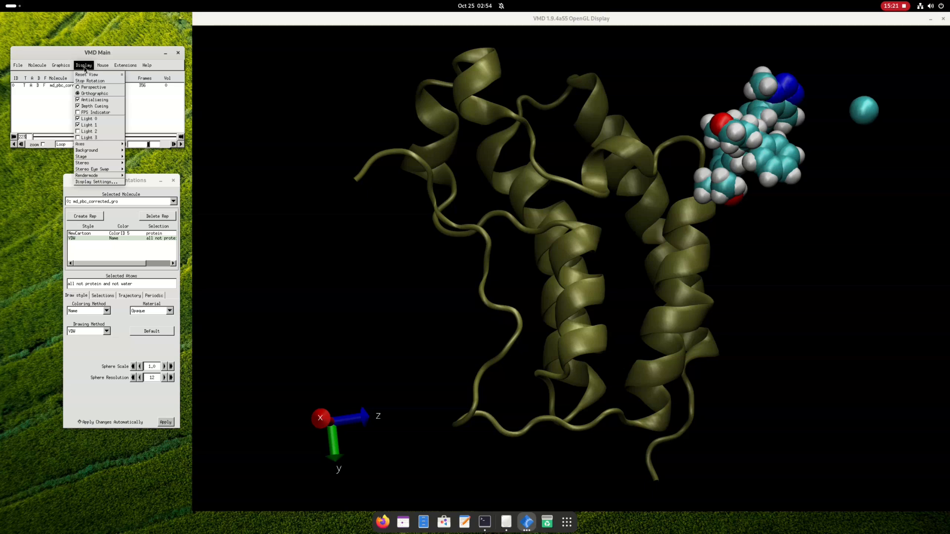
pyautogui.moveTo(94, 143)
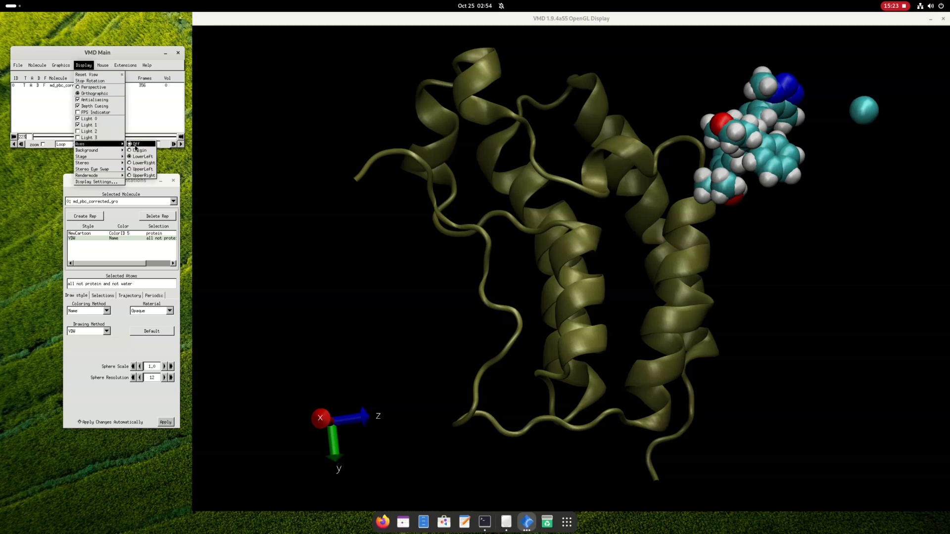
pyautogui.click(136, 144)
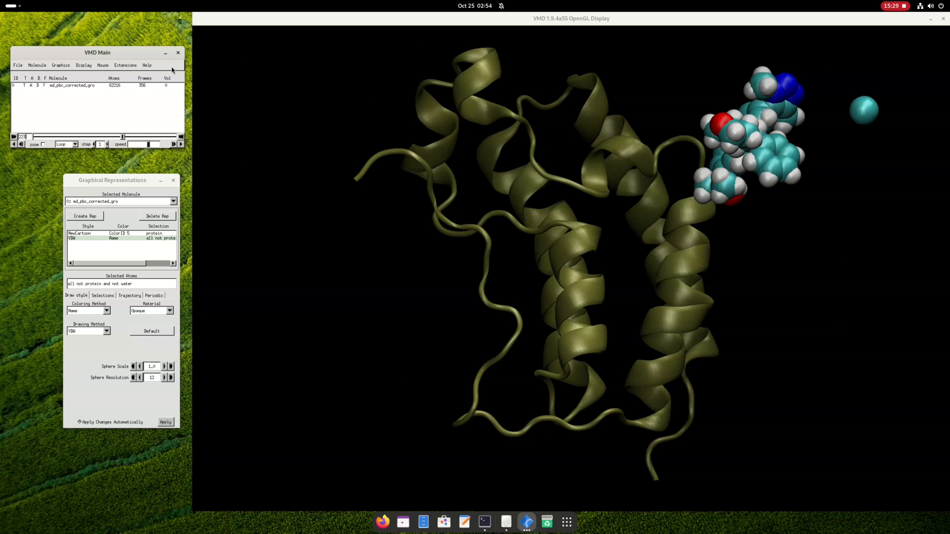
# Change the Display category's Background color to 8 white and close the color controls
pyautogui.click(59, 66)
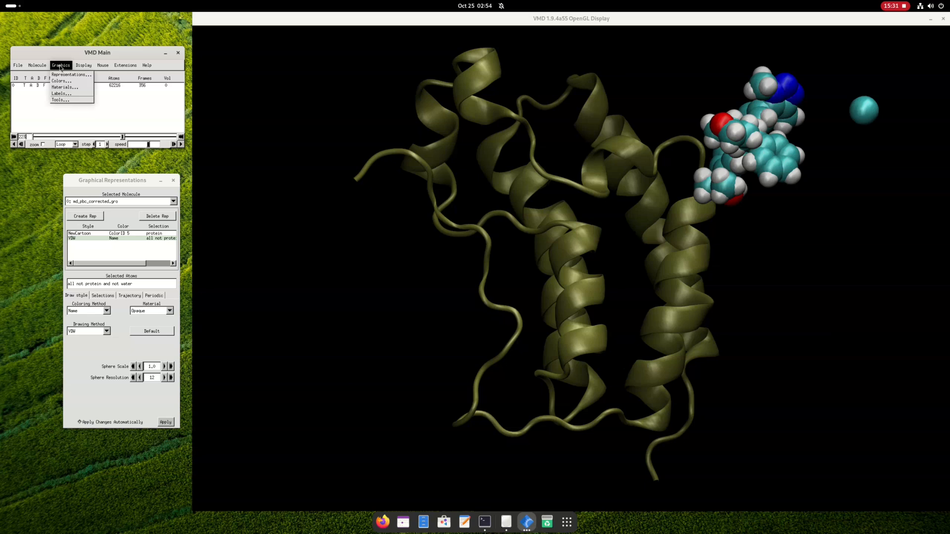
pyautogui.moveTo(83, 68)
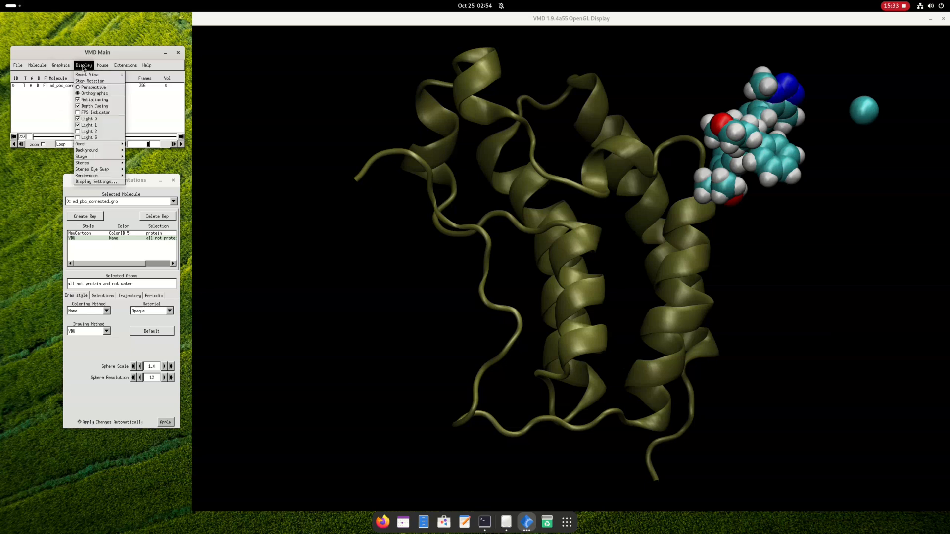
pyautogui.moveTo(88, 153)
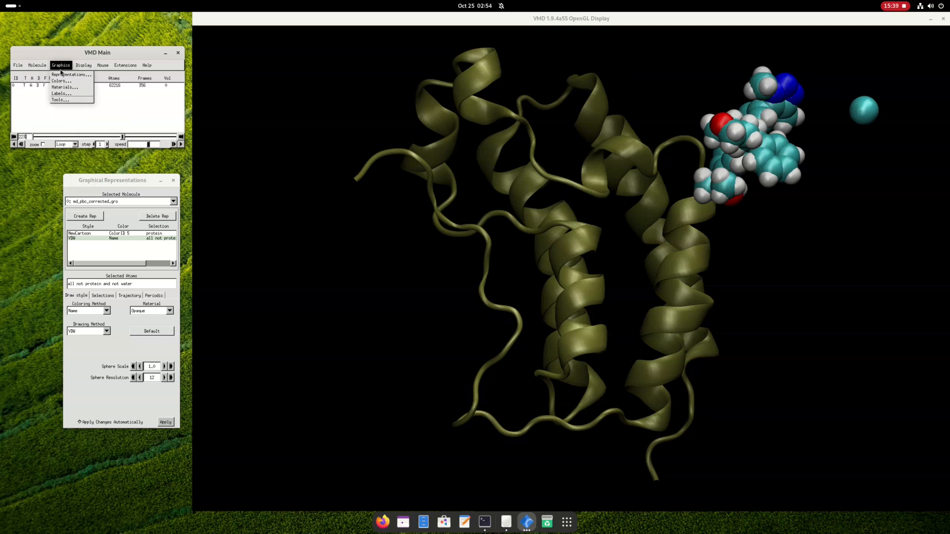
pyautogui.click(60, 81)
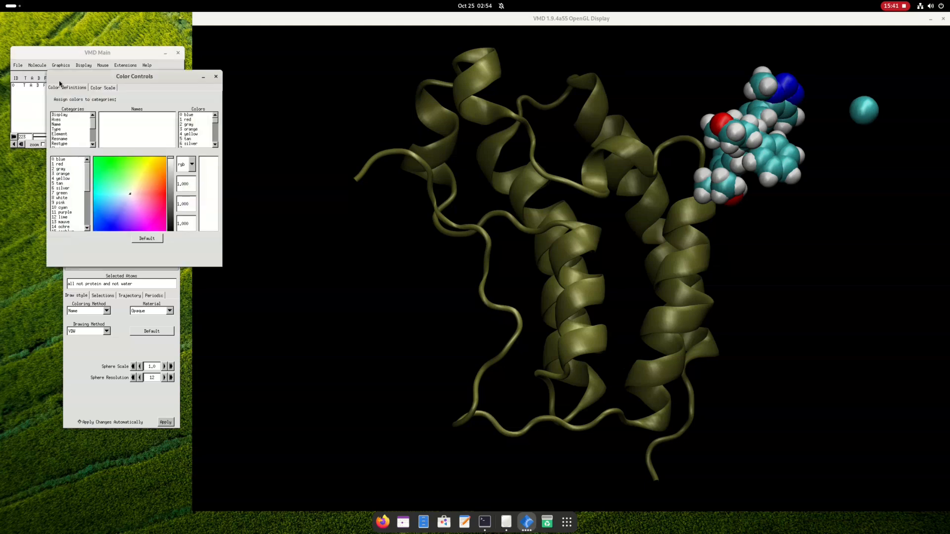
pyautogui.click(69, 115)
pyautogui.click(99, 116)
pyautogui.scroll(-3, 197, 127)
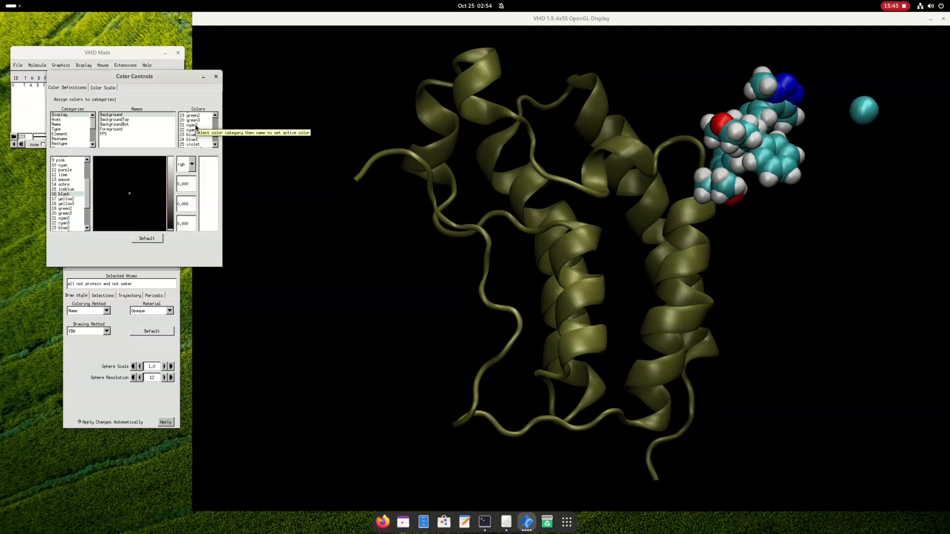
pyautogui.scroll(5, 196, 128)
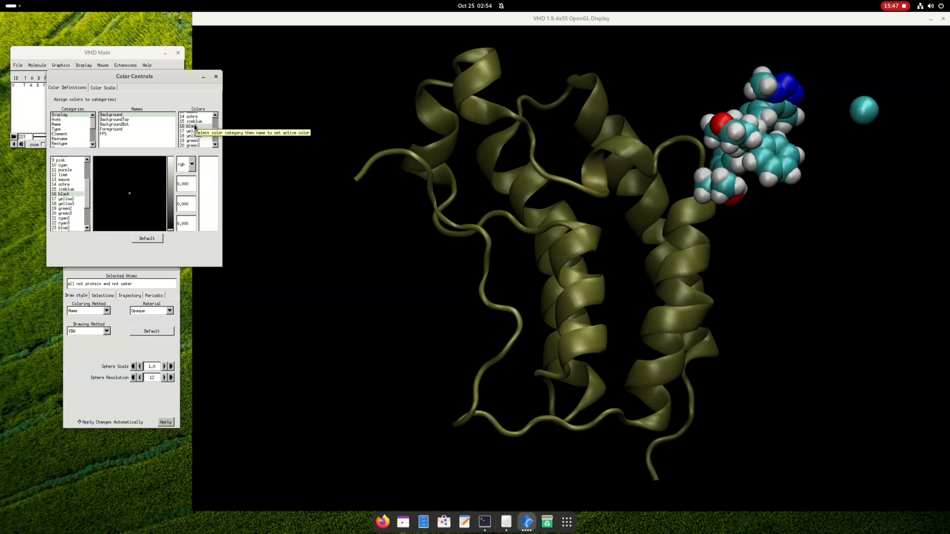
pyautogui.click(190, 126)
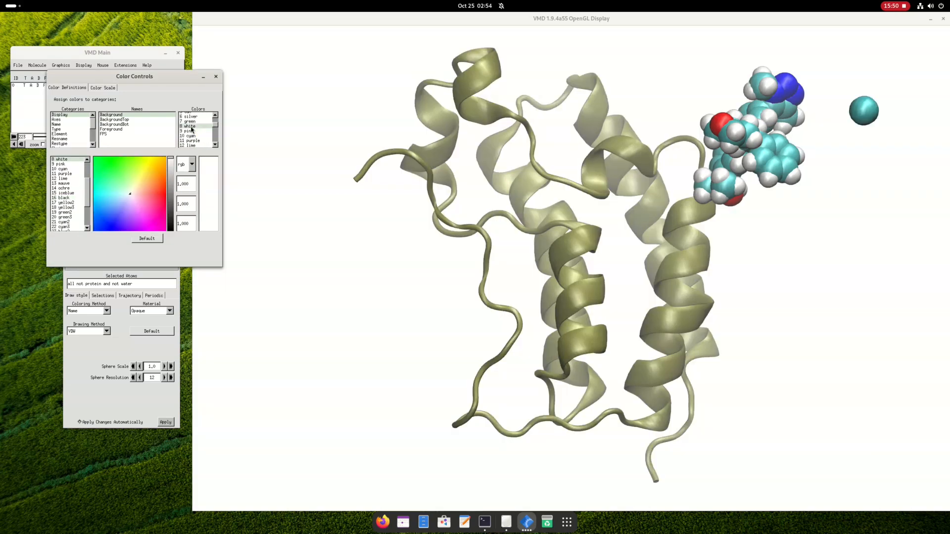
pyautogui.click(216, 77)
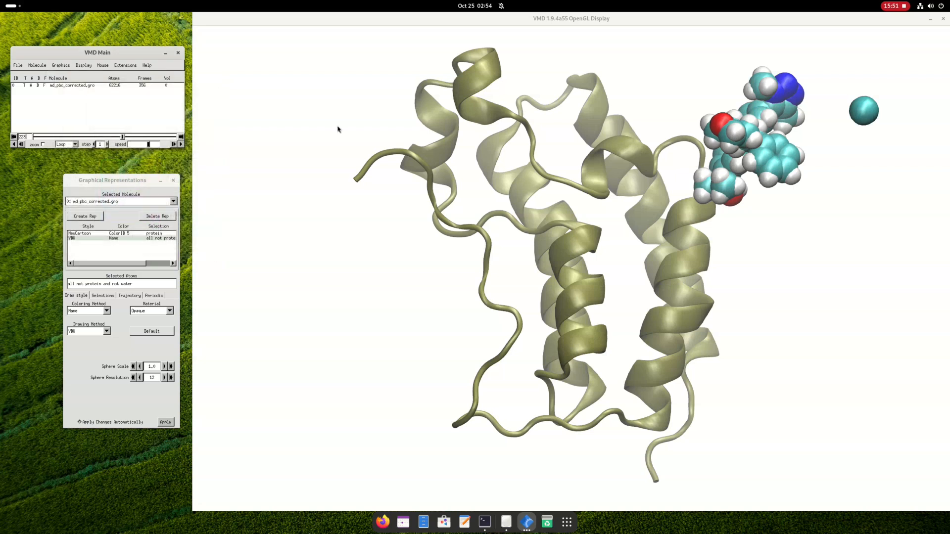
# Turn off depth cueing in the molecule display
pyautogui.scroll(-2, 719, 231)
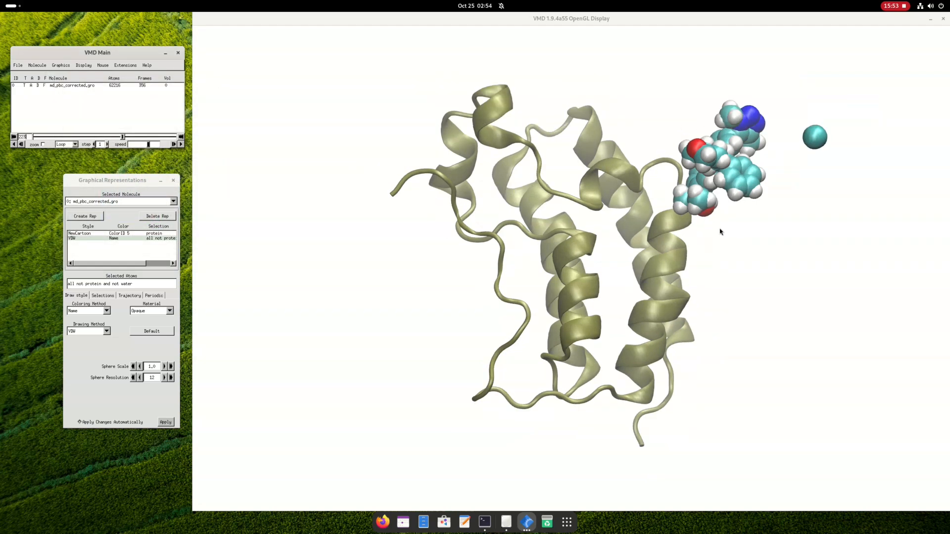
pyautogui.click(83, 65)
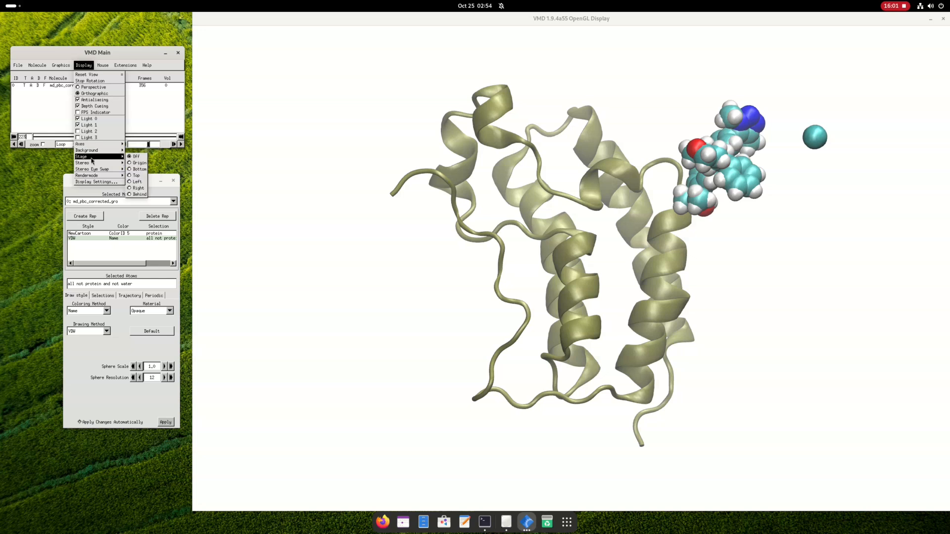
pyautogui.click(92, 107)
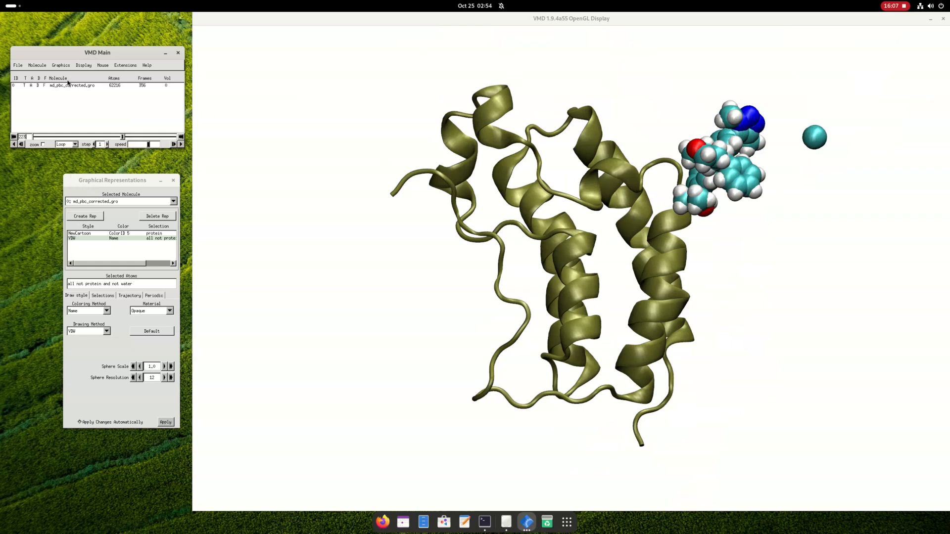
# Try the scene with Light 3 turned on, switching Light 0 off and back on
pyautogui.click(79, 66)
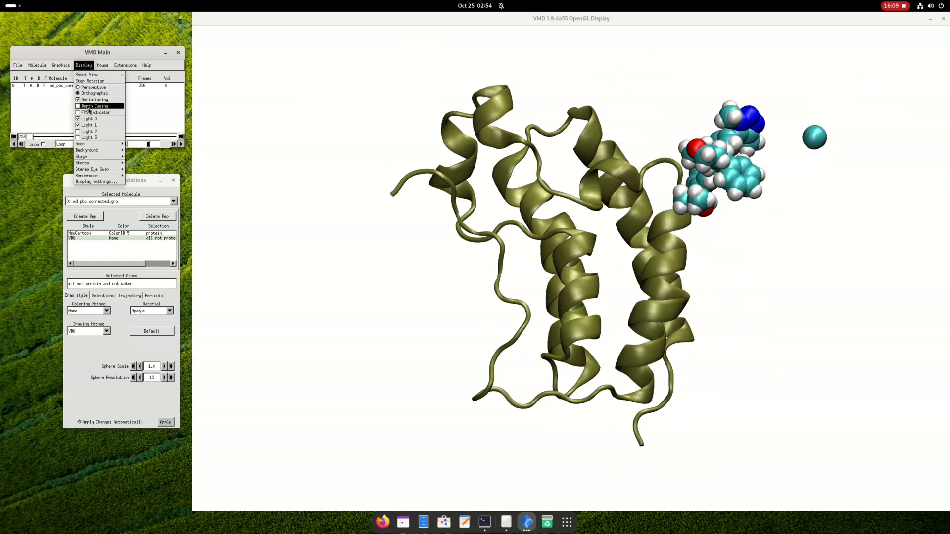
pyautogui.click(83, 138)
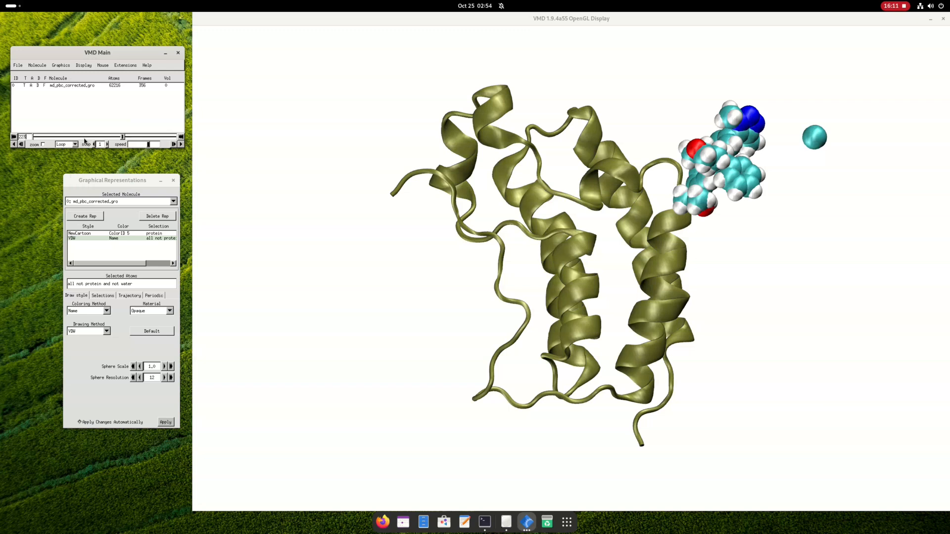
pyautogui.click(84, 65)
pyautogui.click(84, 123)
pyautogui.click(84, 66)
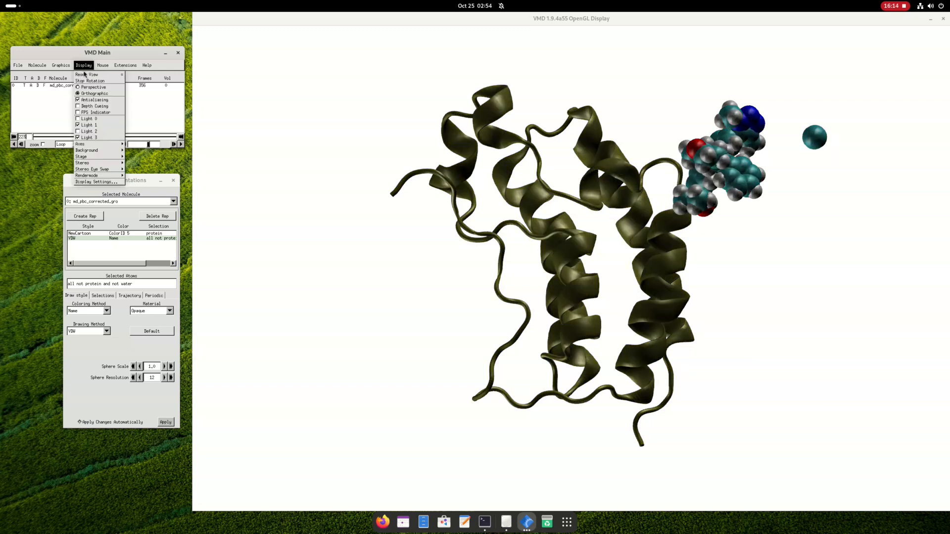
pyautogui.click(85, 118)
# Try further on/off combinations of the scene lights, finishing with only Light 0 and Light 1 on
pyautogui.click(84, 64)
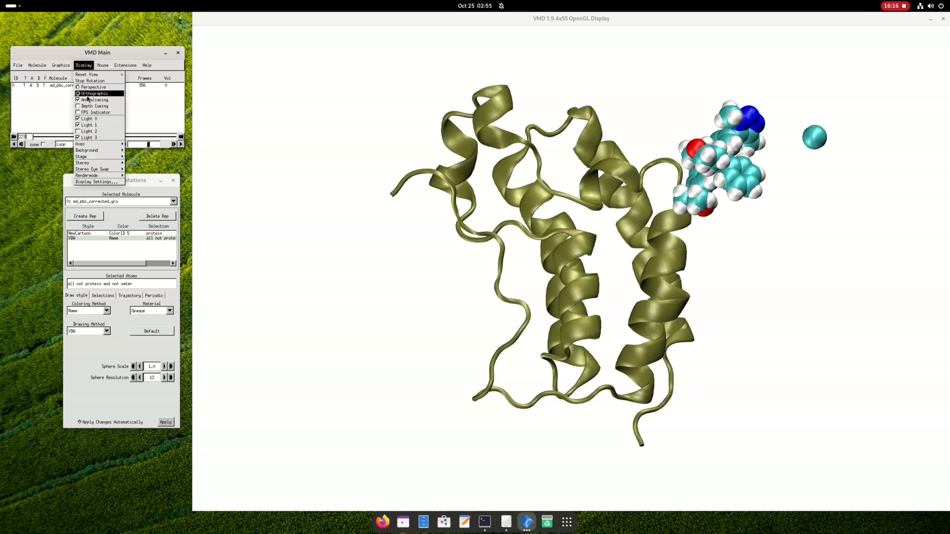
pyautogui.click(88, 128)
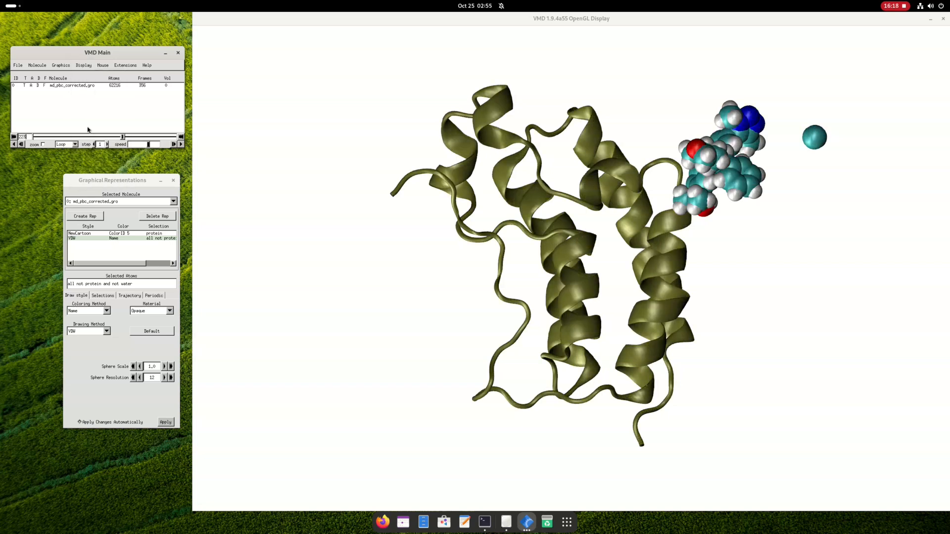
pyautogui.click(84, 66)
pyautogui.click(82, 134)
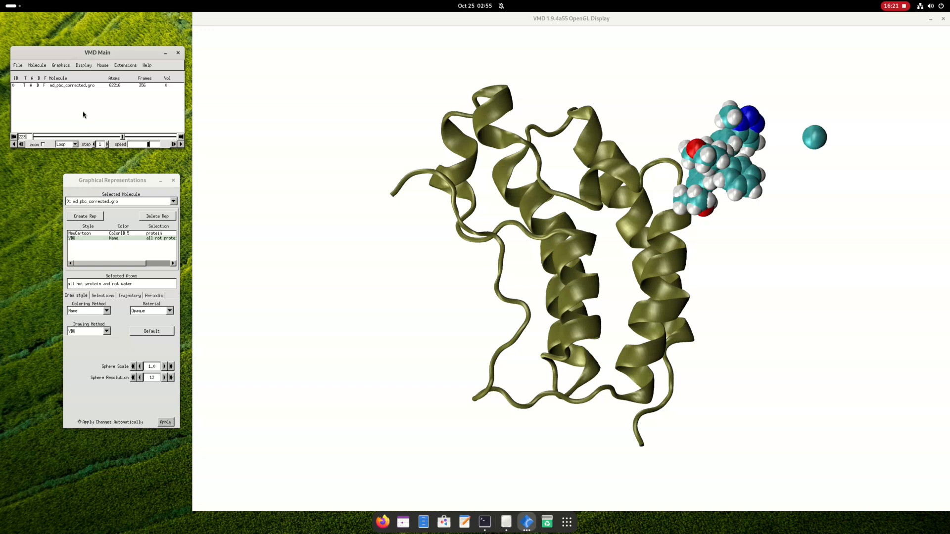
pyautogui.click(83, 66)
pyautogui.click(84, 118)
pyautogui.click(84, 65)
pyautogui.click(85, 138)
pyautogui.click(84, 66)
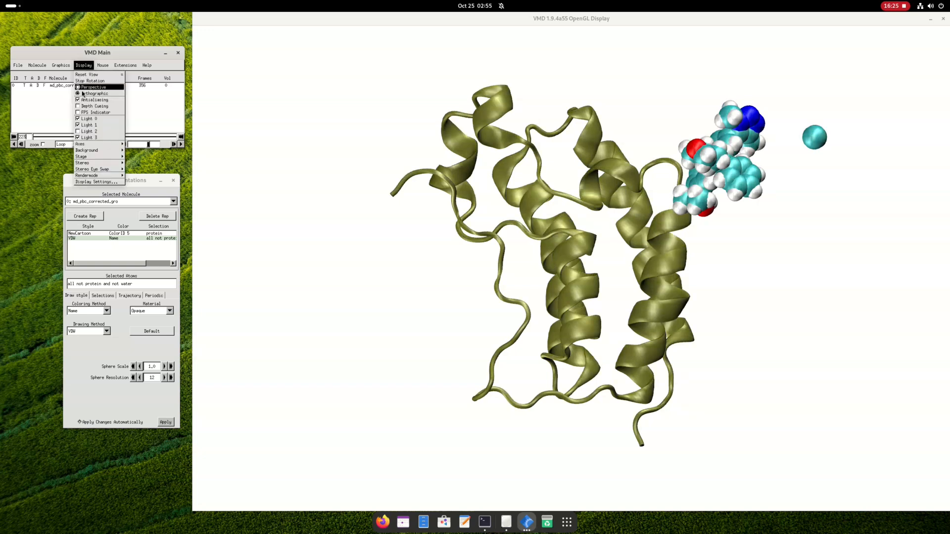
pyautogui.click(83, 139)
# Try the Transparent and Diffuse materials on the protein's NewCartoon representation
pyautogui.moveTo(669, 181)
pyautogui.mouseDown()
pyautogui.moveTo(652, 182)
pyautogui.moveTo(679, 182)
pyautogui.mouseUp()
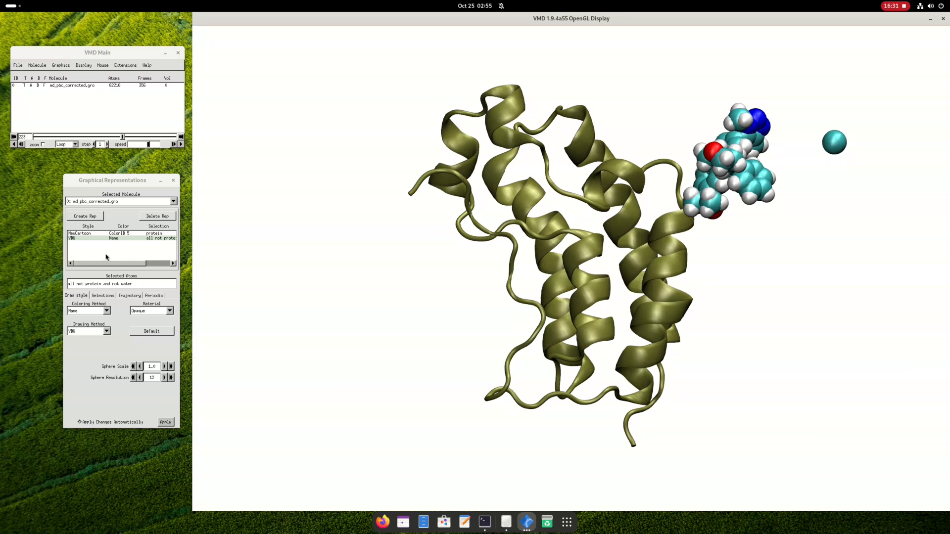
pyautogui.click(98, 235)
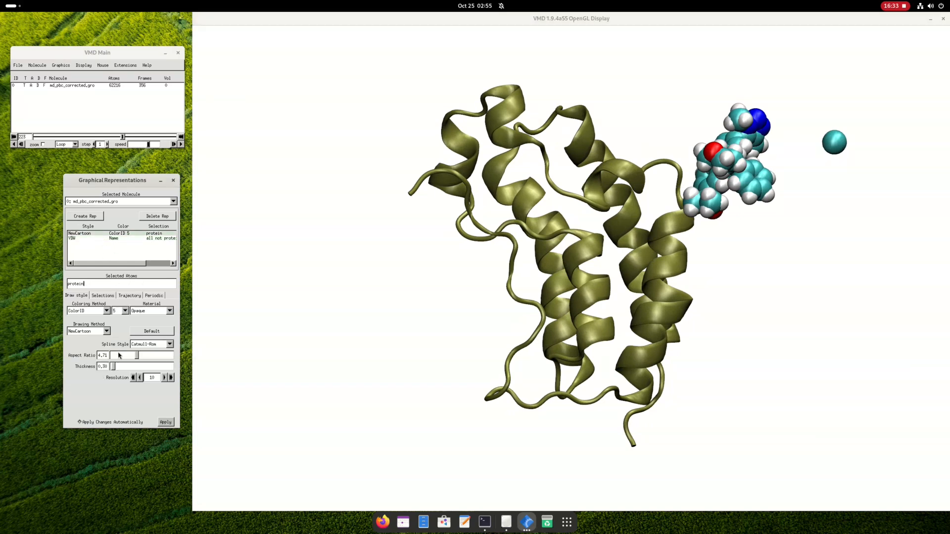
pyautogui.click(156, 312)
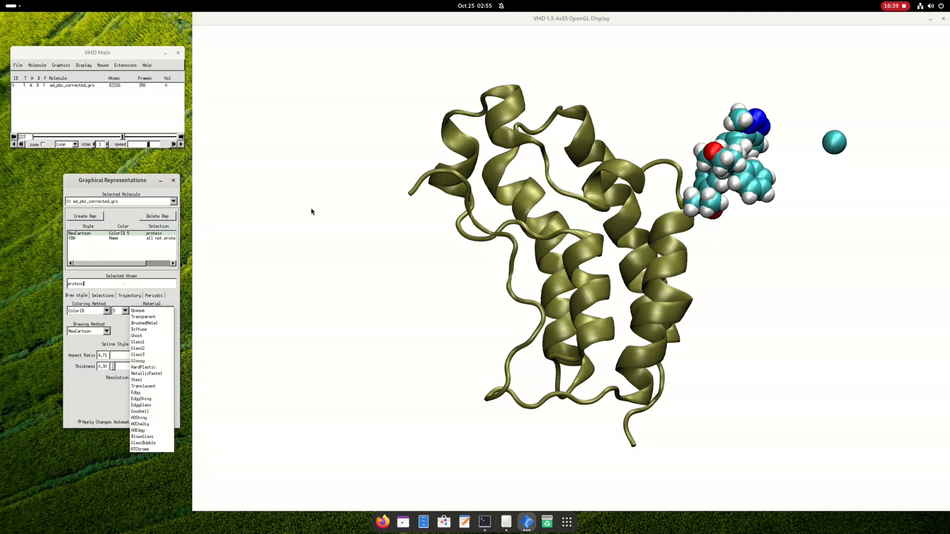
pyautogui.click(147, 317)
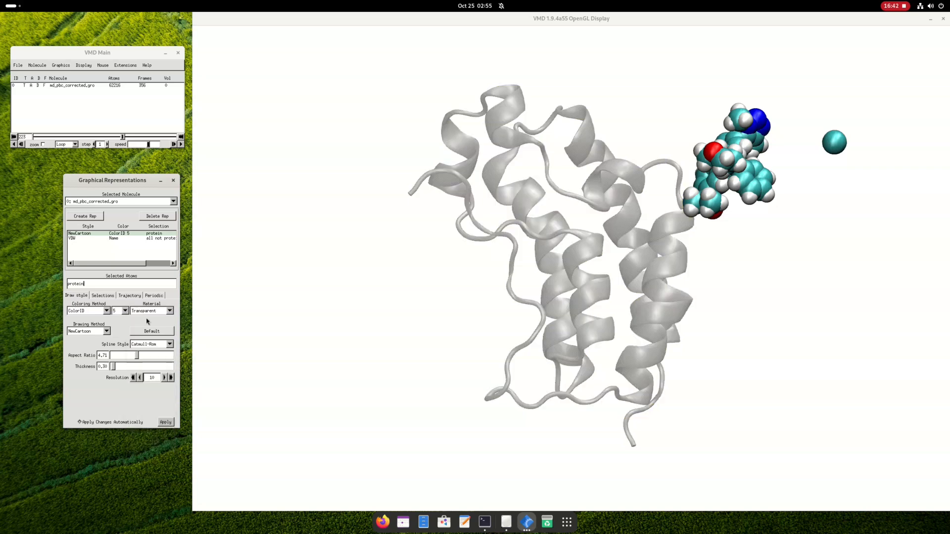
pyautogui.click(149, 310)
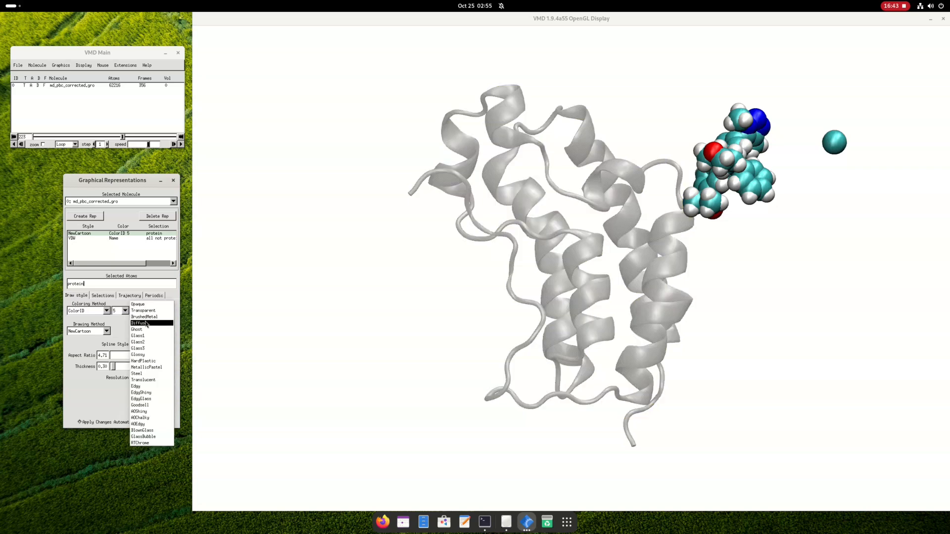
pyautogui.click(146, 325)
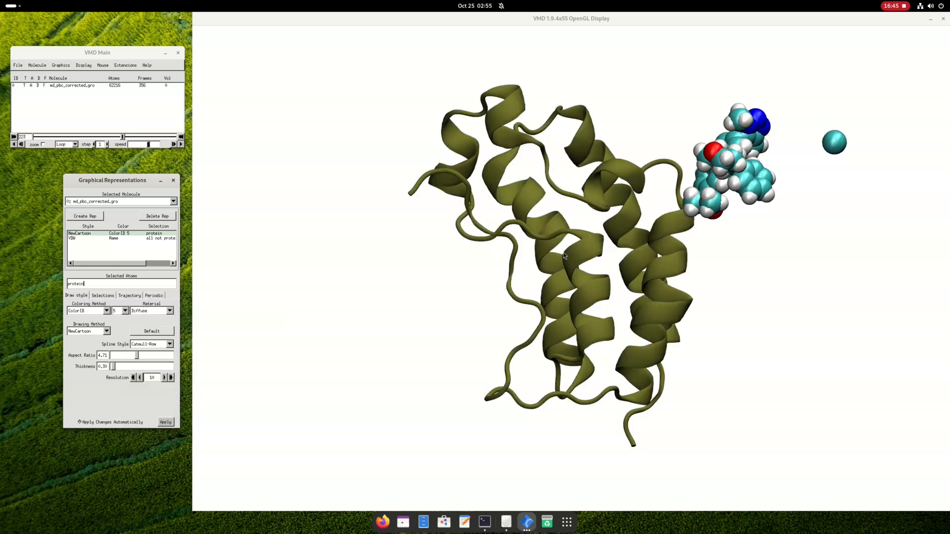
pyautogui.scroll(5, 564, 256)
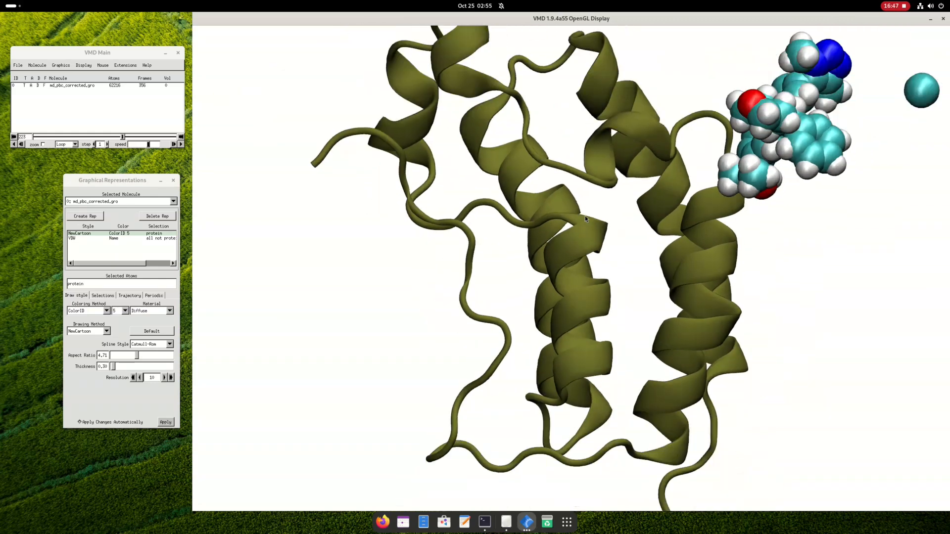
pyautogui.scroll(-2, 578, 230)
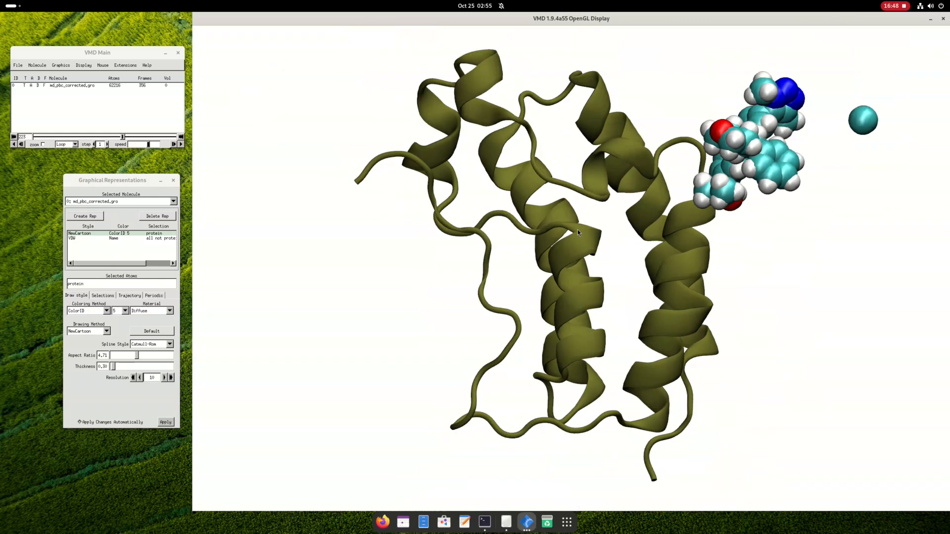
# Try the AOShiny, AOChalky and AOEdgy materials on the protein representation
pyautogui.click(149, 312)
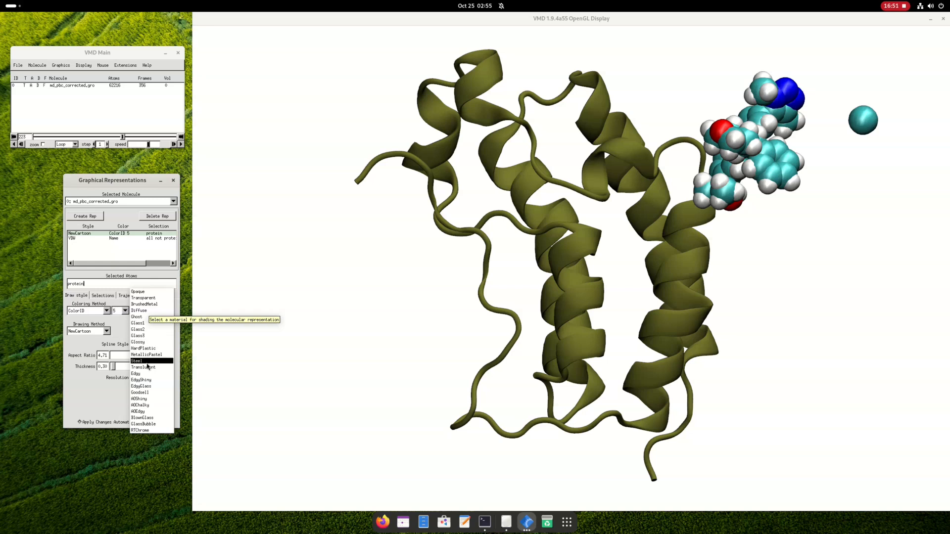
pyautogui.click(141, 400)
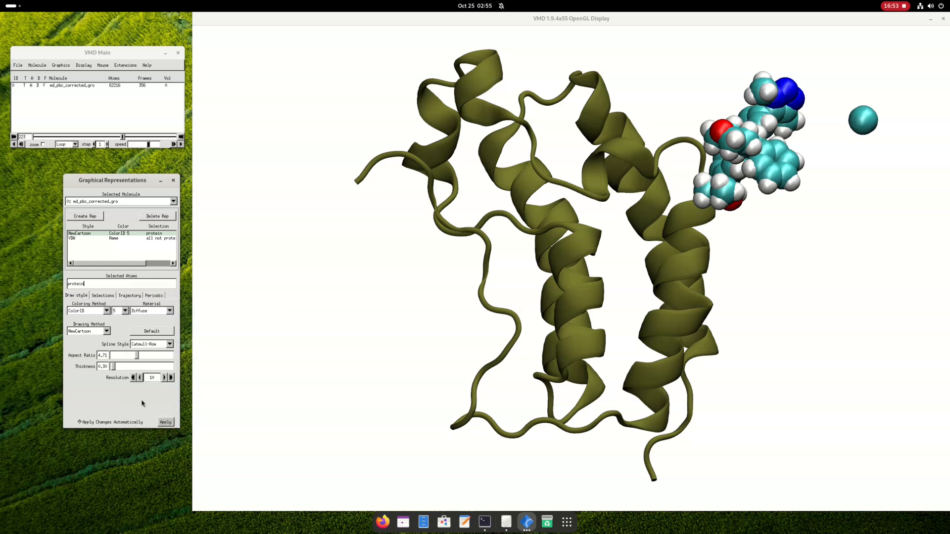
pyautogui.click(147, 313)
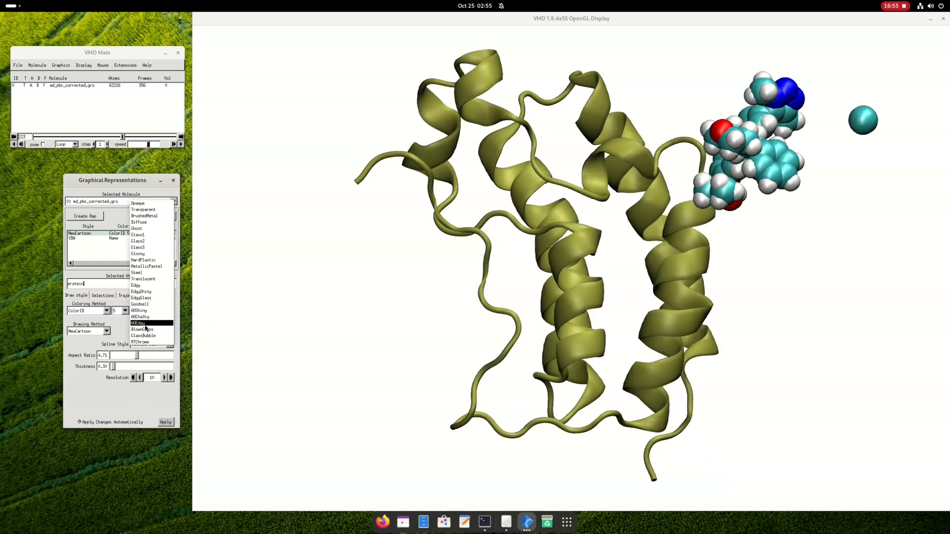
pyautogui.click(145, 322)
pyautogui.click(146, 311)
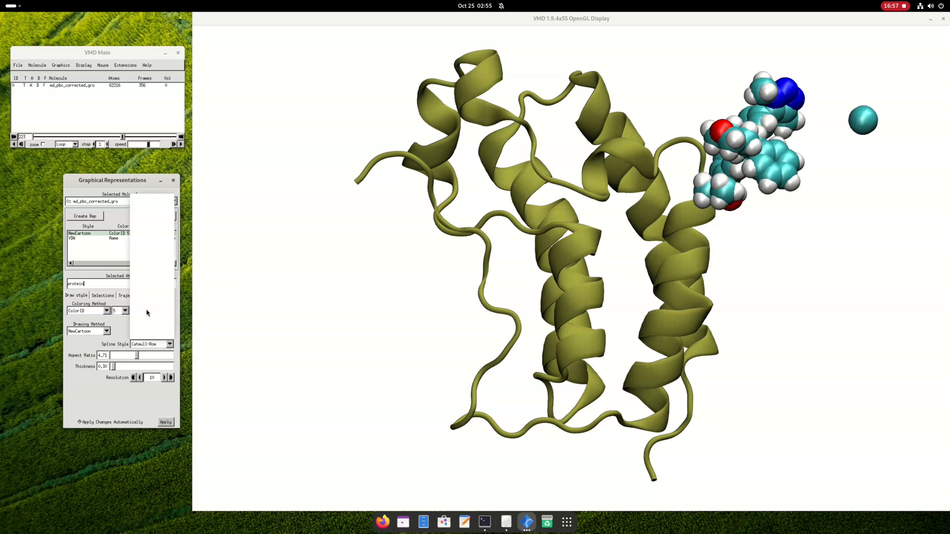
pyautogui.click(148, 317)
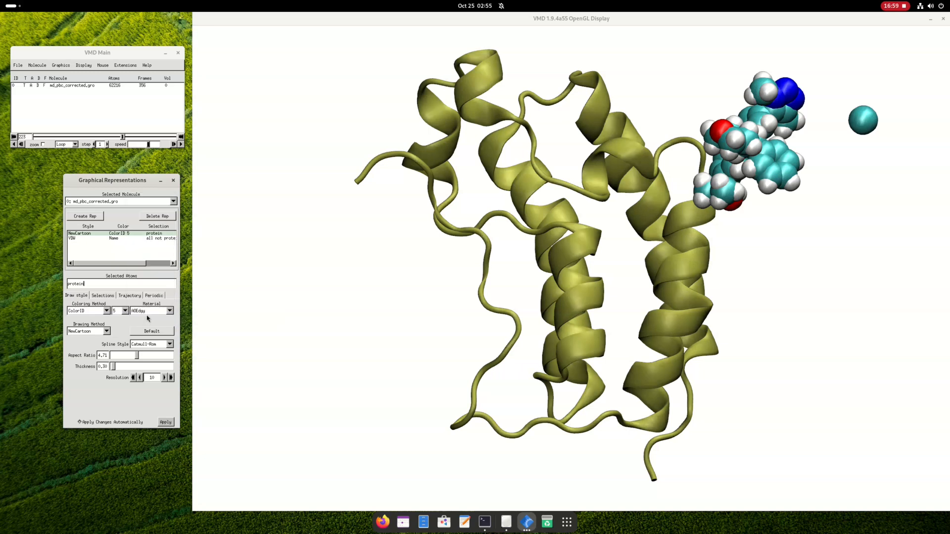
# Try the GlassBubble and RTChrome materials on the protein representation
pyautogui.click(146, 308)
pyautogui.click(146, 325)
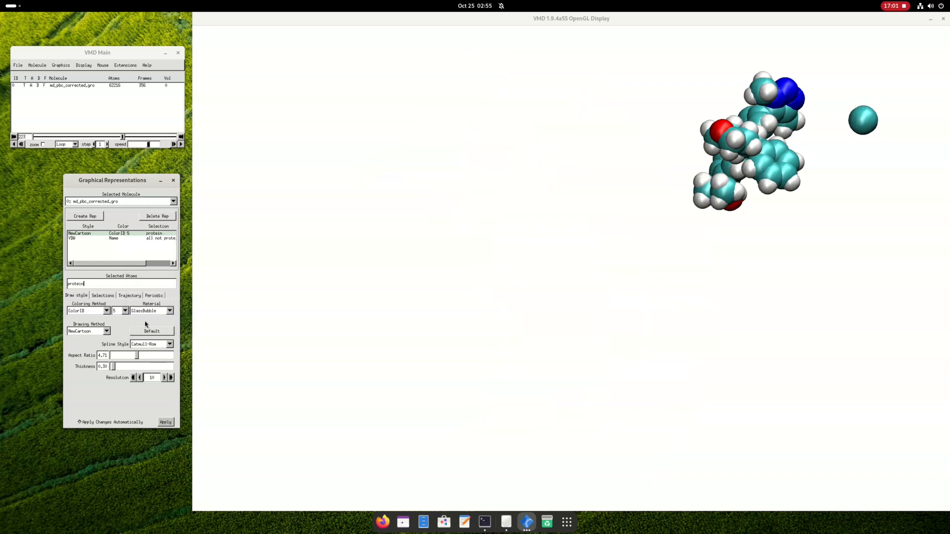
pyautogui.click(146, 311)
pyautogui.click(146, 320)
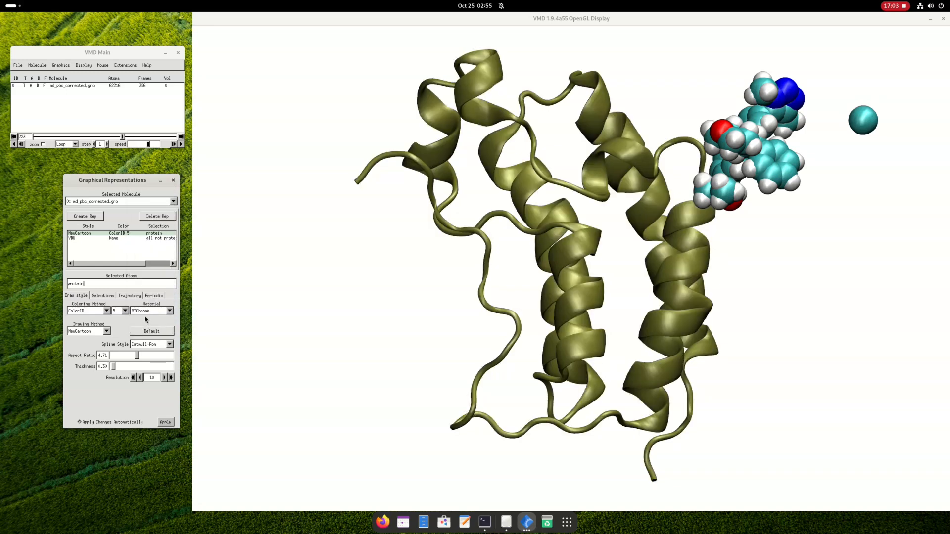
# Set the protein representation's material to AOChalky
pyautogui.click(149, 308)
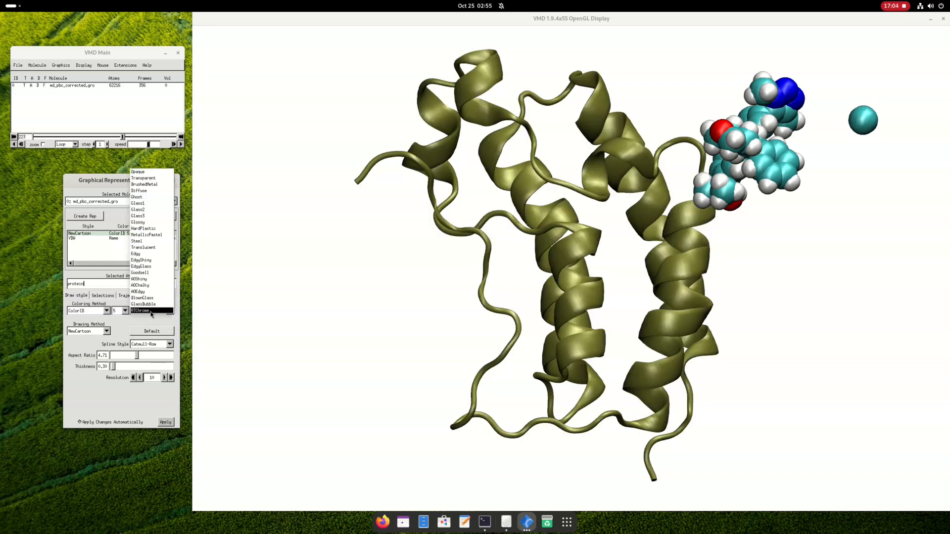
pyautogui.click(141, 286)
pyautogui.click(346, 310)
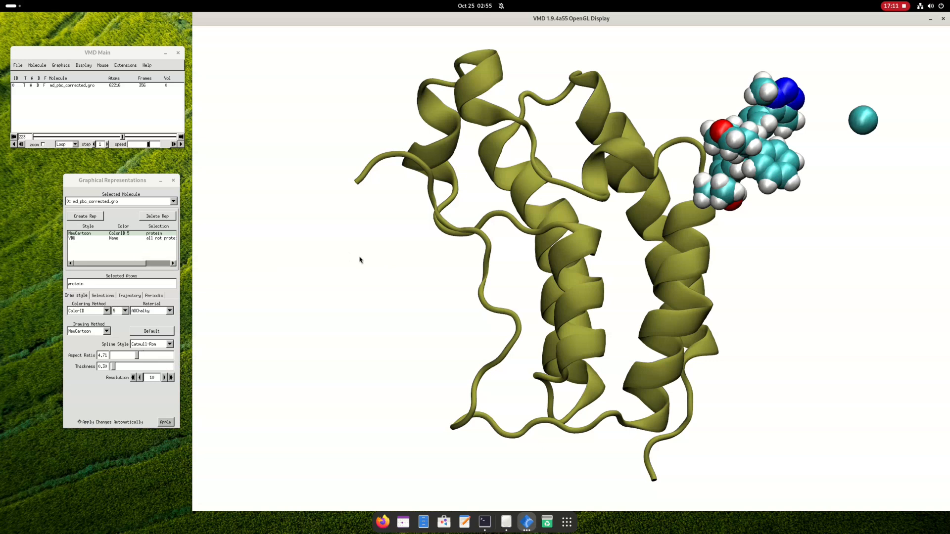
# Play the trajectory briefly and stop it at a different frame for the scene
pyautogui.scroll(-2, 642, 254)
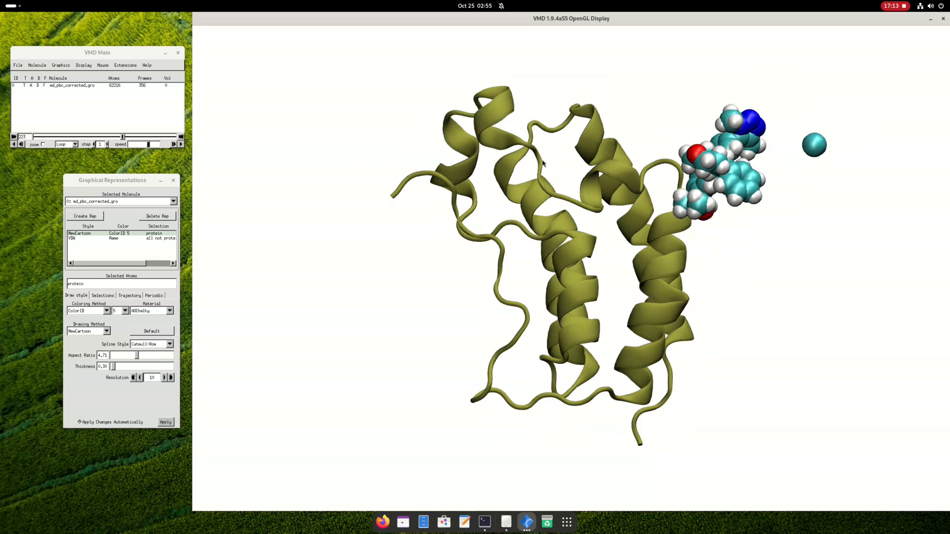
pyautogui.click(182, 144)
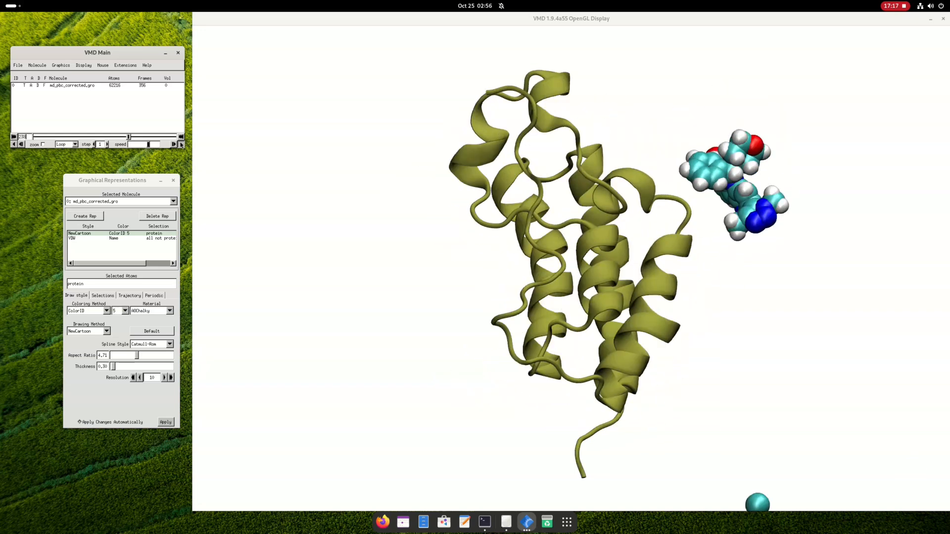
pyautogui.click(181, 144)
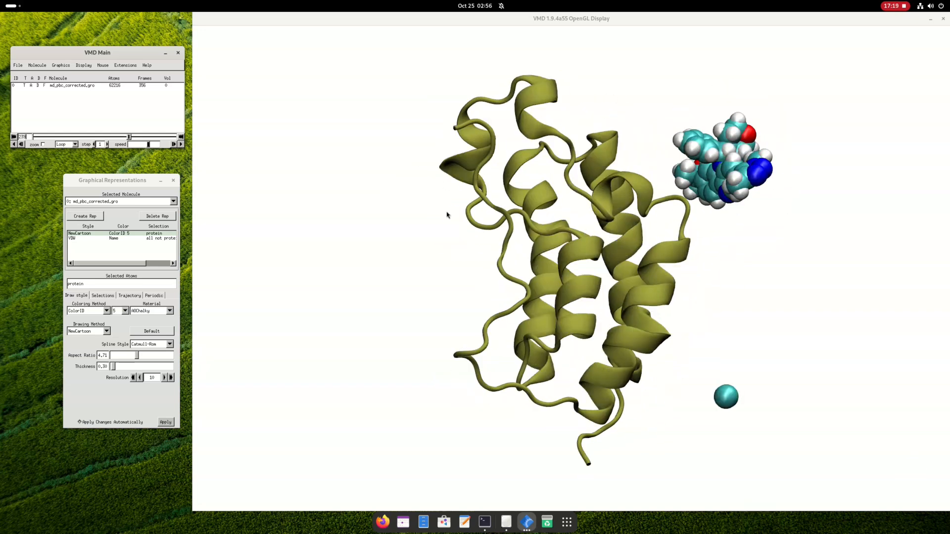
# Render the current scene to vmdscene.tga with the Snapshot (VMD OpenGL window) renderer, check the preview and close it
pyautogui.click(18, 65)
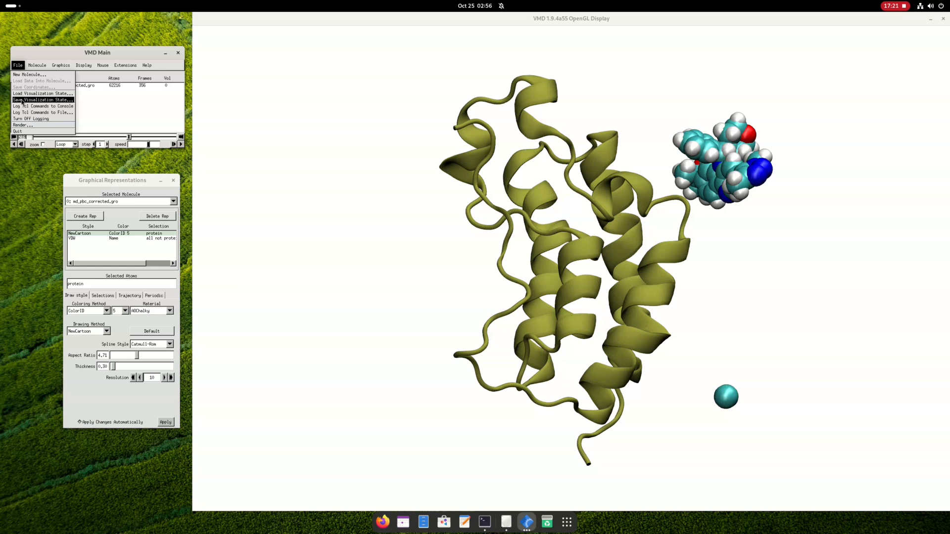
pyautogui.click(26, 127)
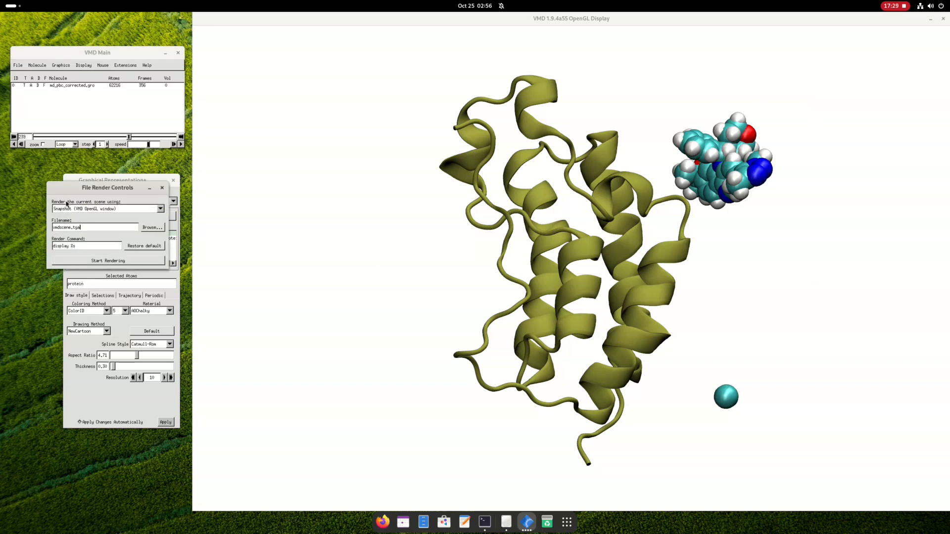
pyautogui.click(17, 66)
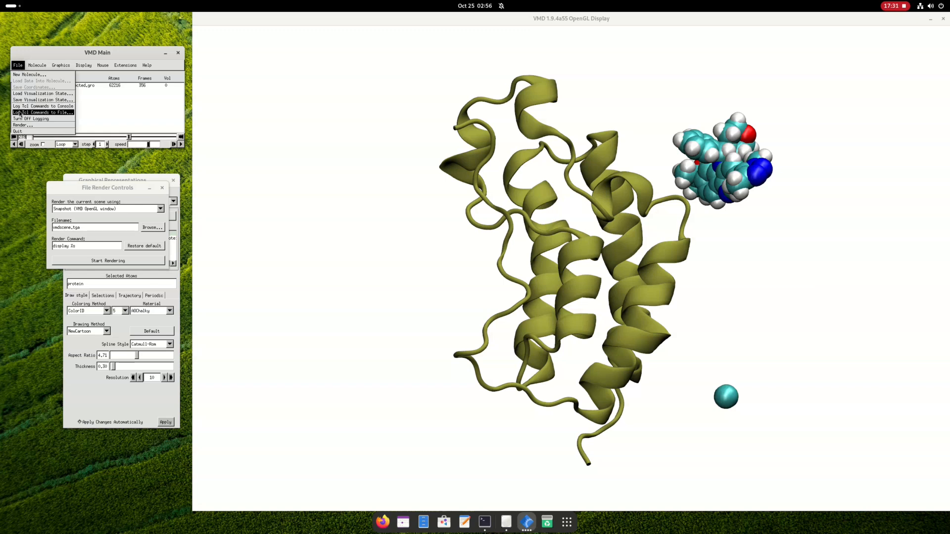
pyautogui.click(99, 190)
pyautogui.moveTo(99, 190); pyautogui.dragTo(84, 156)
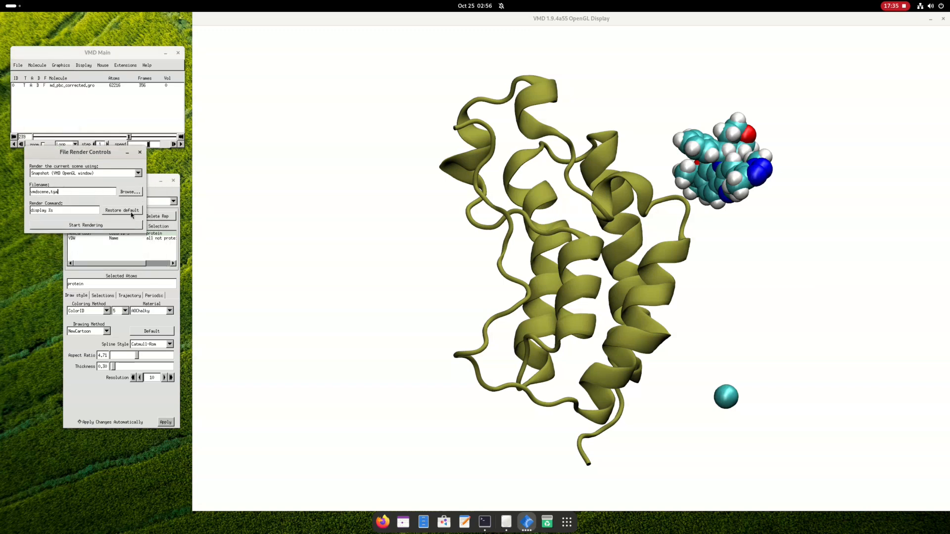
pyautogui.click(78, 228)
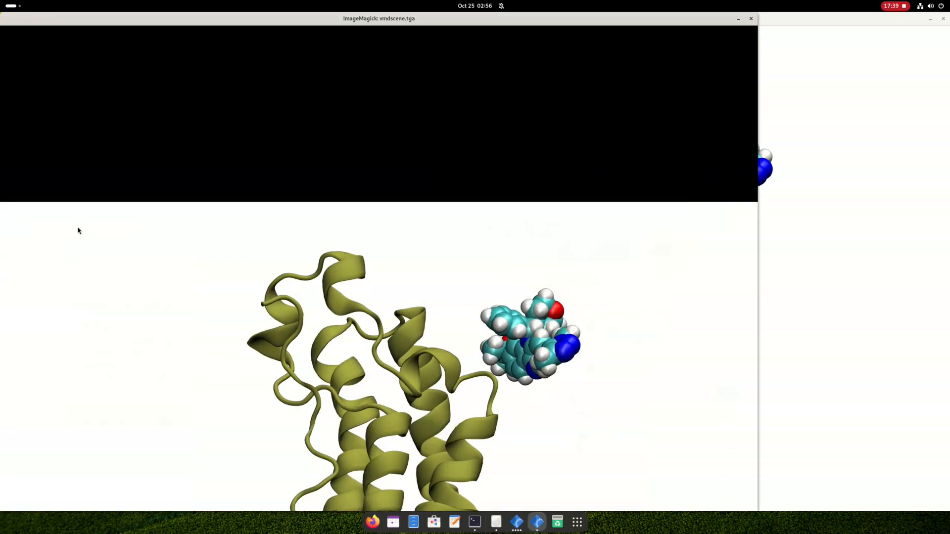
pyautogui.scroll(-3, 611, 162)
pyautogui.click(750, 18)
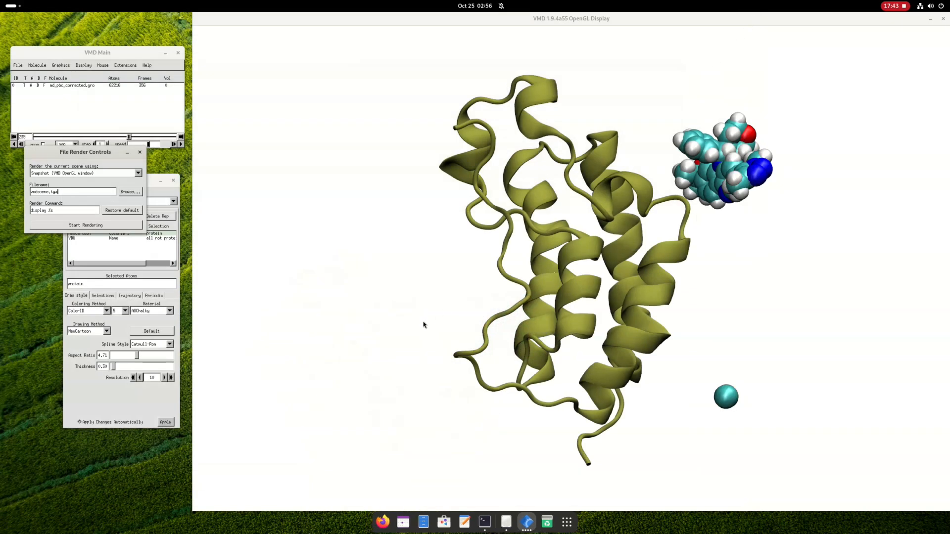
# Shrink the OpenGL display window, render the snapshot to vmdscene.tga again and close the preview
pyautogui.moveTo(457, 246); pyautogui.dragTo(514, 80)
pyautogui.moveTo(547, 21); pyautogui.dragTo(526, 60)
pyautogui.moveTo(653, 180); pyautogui.dragTo(893, 193)
pyautogui.moveTo(619, 63); pyautogui.dragTo(538, 88)
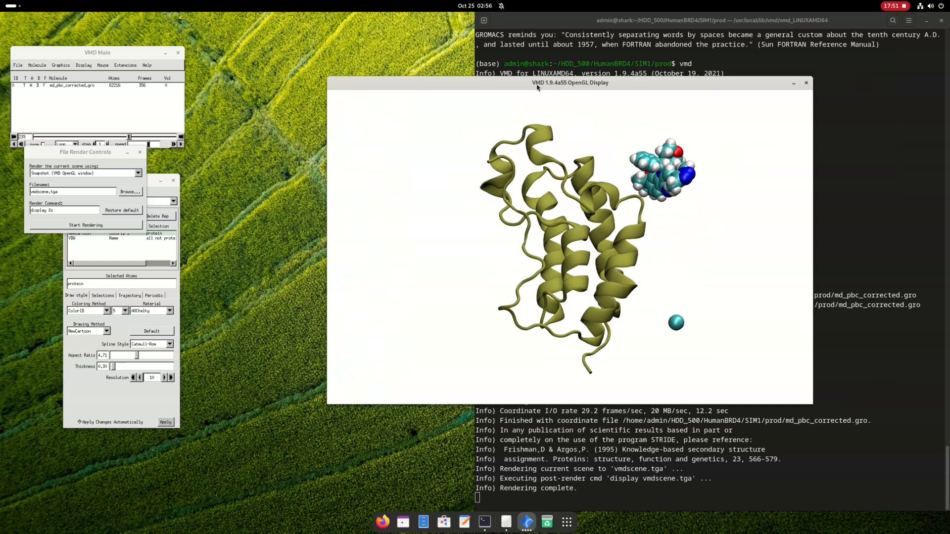
pyautogui.click(79, 225)
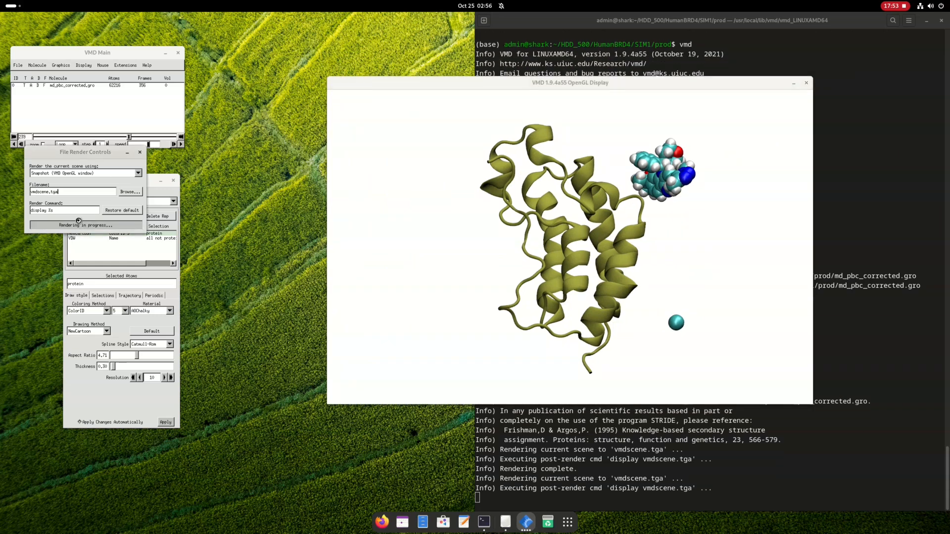
pyautogui.moveTo(261, 22); pyautogui.dragTo(421, 132)
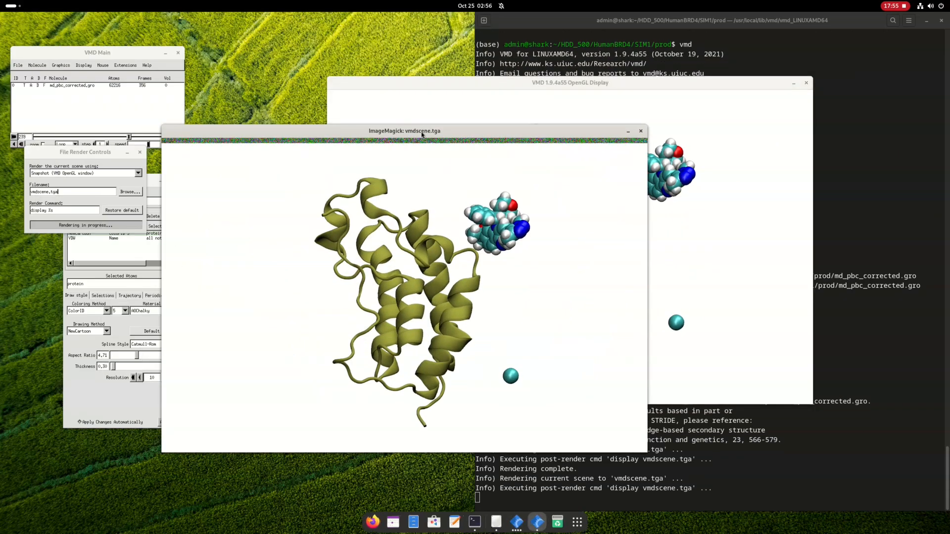
pyautogui.click(641, 132)
# Open vmdscene.tga from the prod folder in the image viewer, examine its resolution up close and close it
pyautogui.press('super')
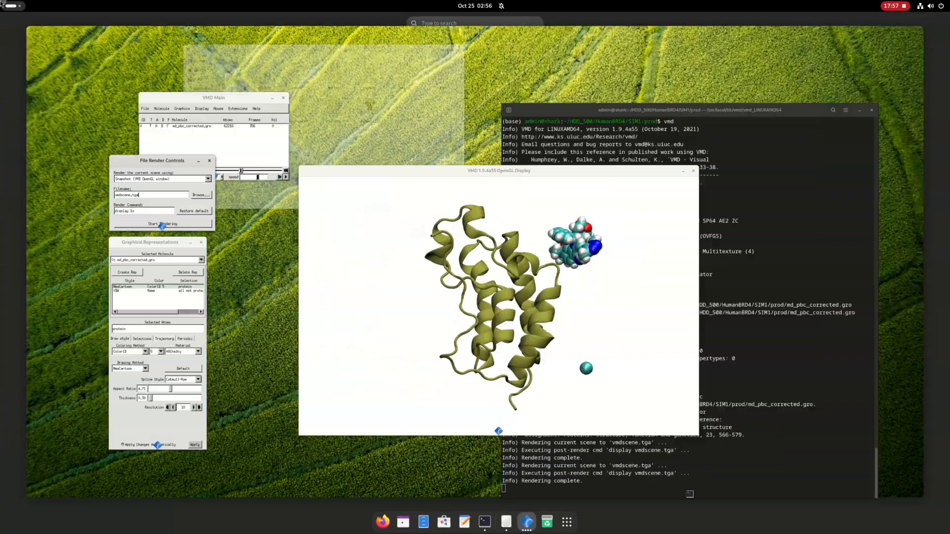
pyautogui.click(529, 171)
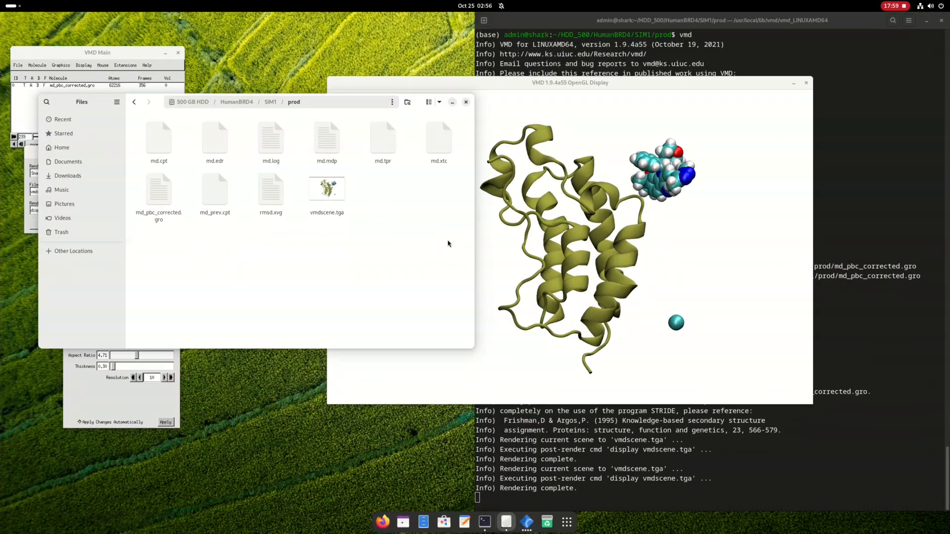
pyautogui.doubleClick(328, 190)
pyautogui.scroll(5, 259, 207)
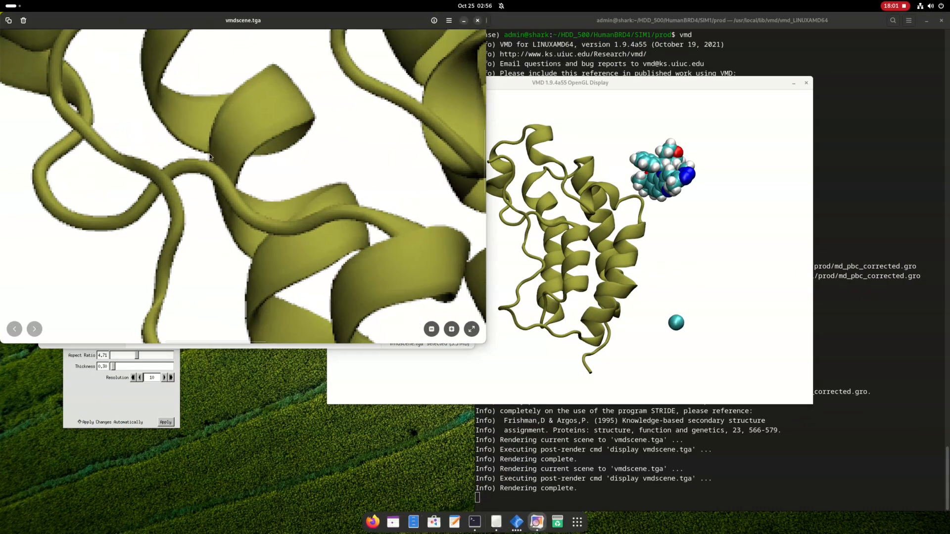
pyautogui.scroll(-5, 231, 181)
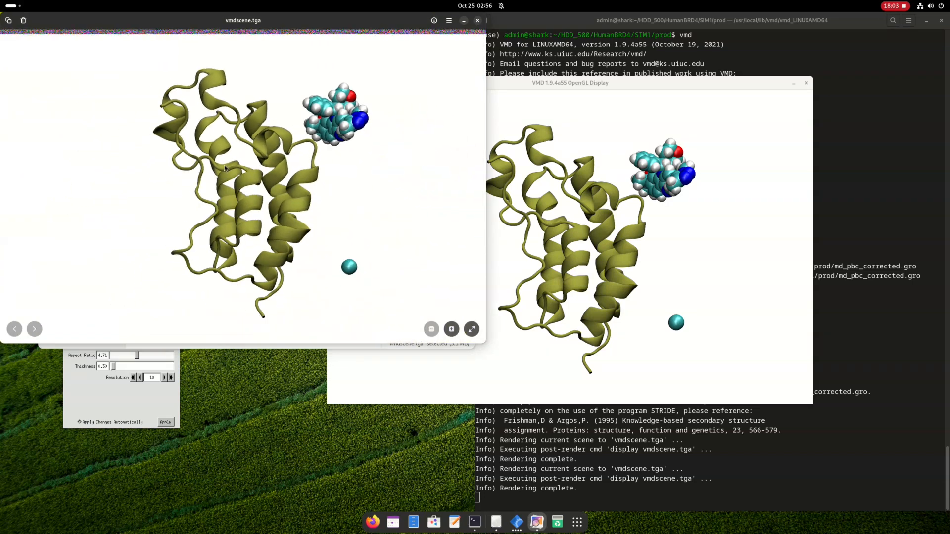
pyautogui.scroll(4, 285, 131)
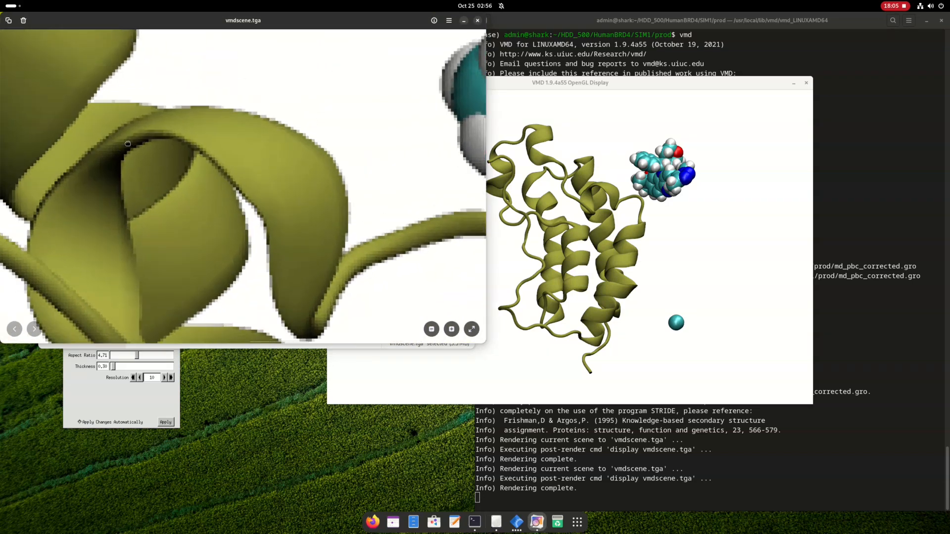
pyautogui.scroll(-4, 246, 166)
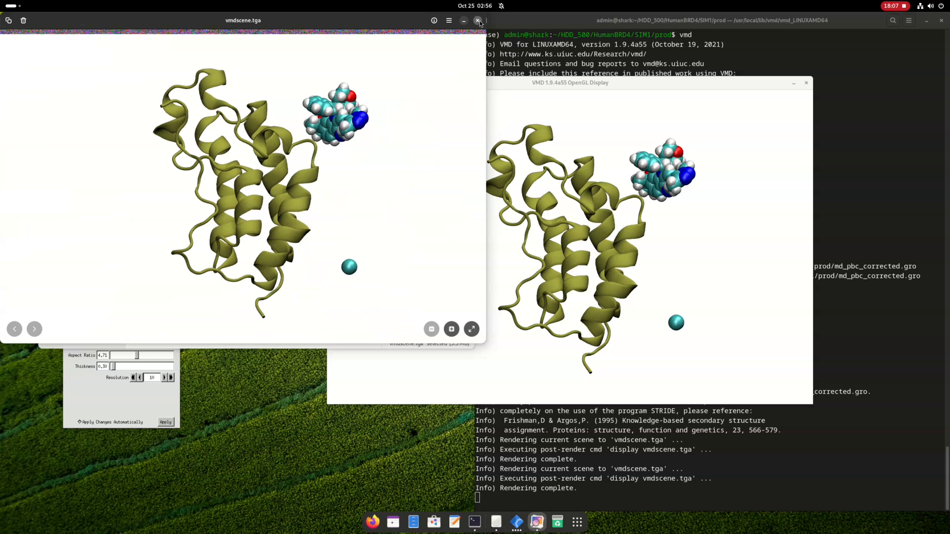
pyautogui.click(478, 20)
# Enlarge the OpenGL display window beyond the screen, render a snapshot to vmdscene.tga and dismiss the preview
pyautogui.click(418, 91)
pyautogui.moveTo(418, 91); pyautogui.dragTo(188, 27)
pyautogui.moveTo(279, 41); pyautogui.dragTo(502, 331)
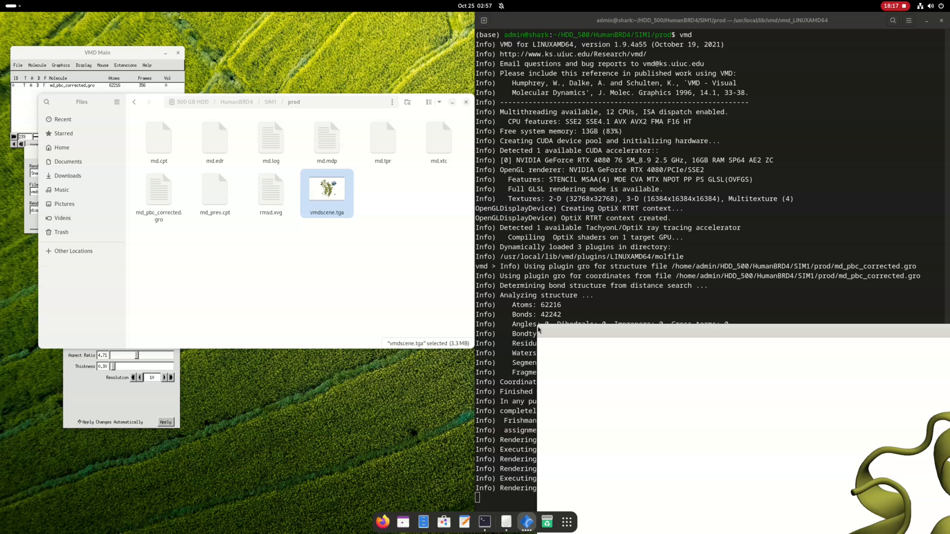
pyautogui.moveTo(537, 326); pyautogui.dragTo(327, 103)
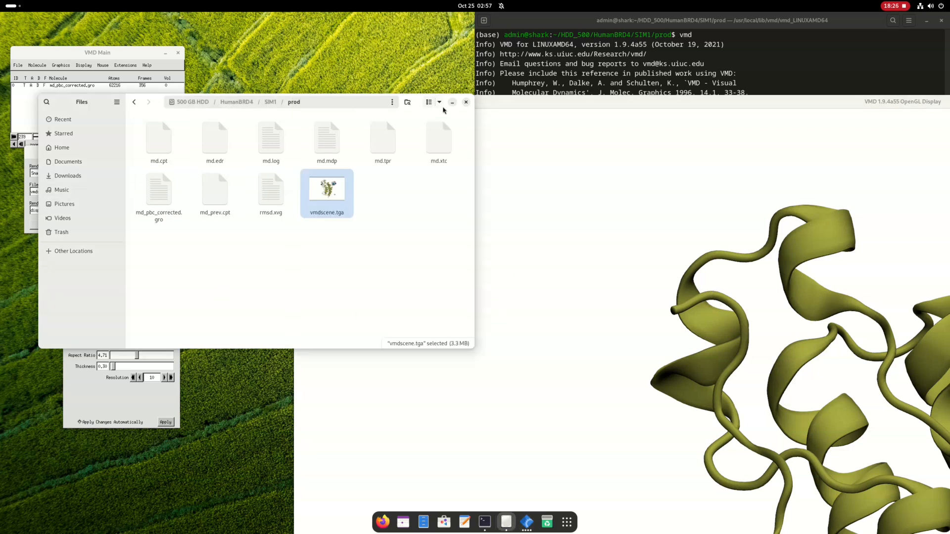
pyautogui.click(452, 102)
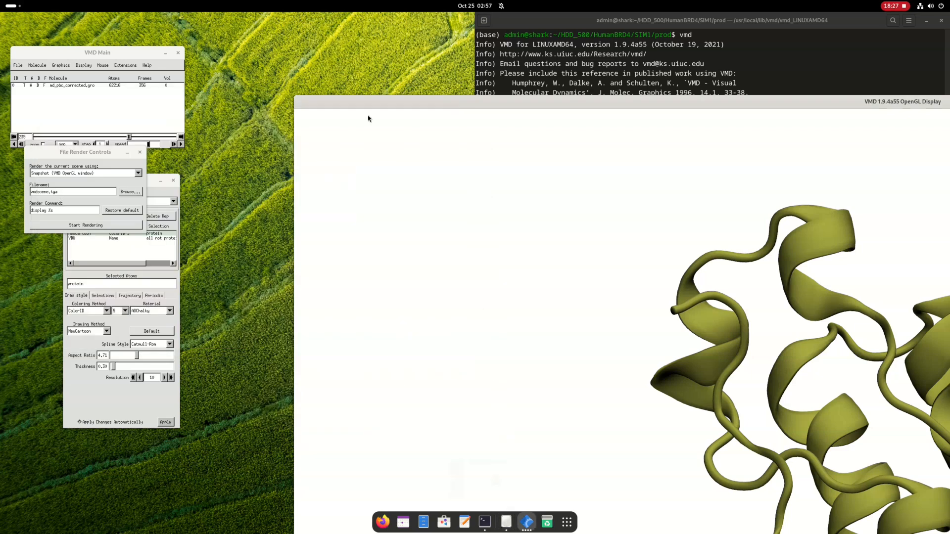
pyautogui.click(88, 225)
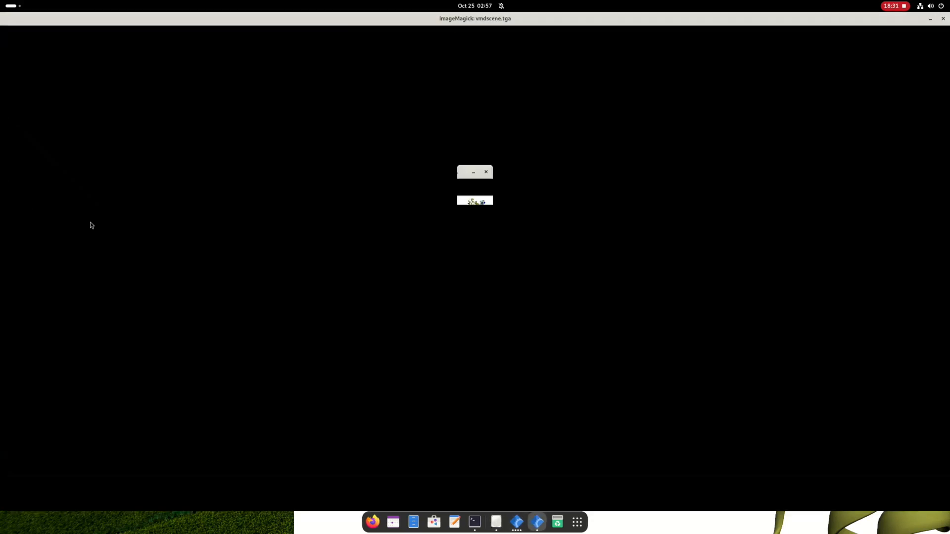
pyautogui.click(930, 20)
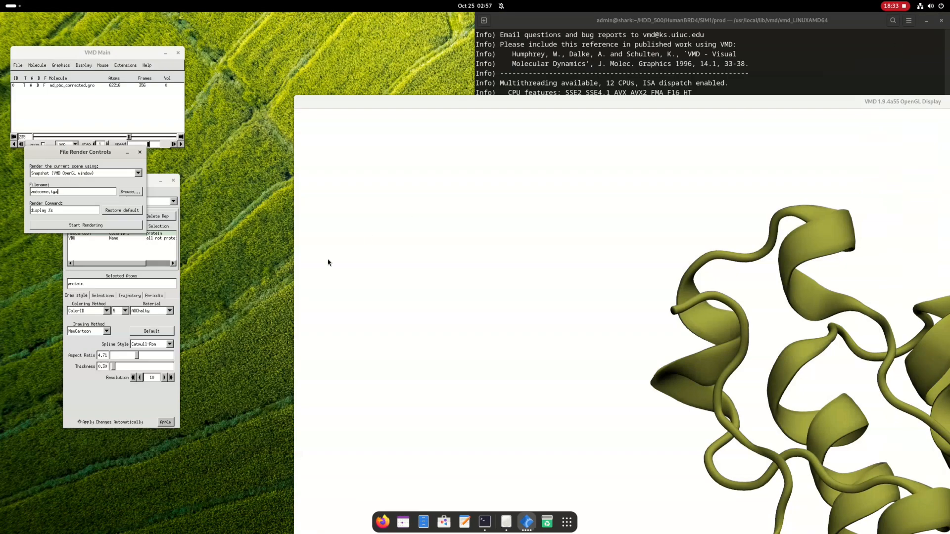
# Open the re-rendered vmdscene.tga from the prod folder, examine its detail and black area, and close the viewer
pyautogui.click(506, 522)
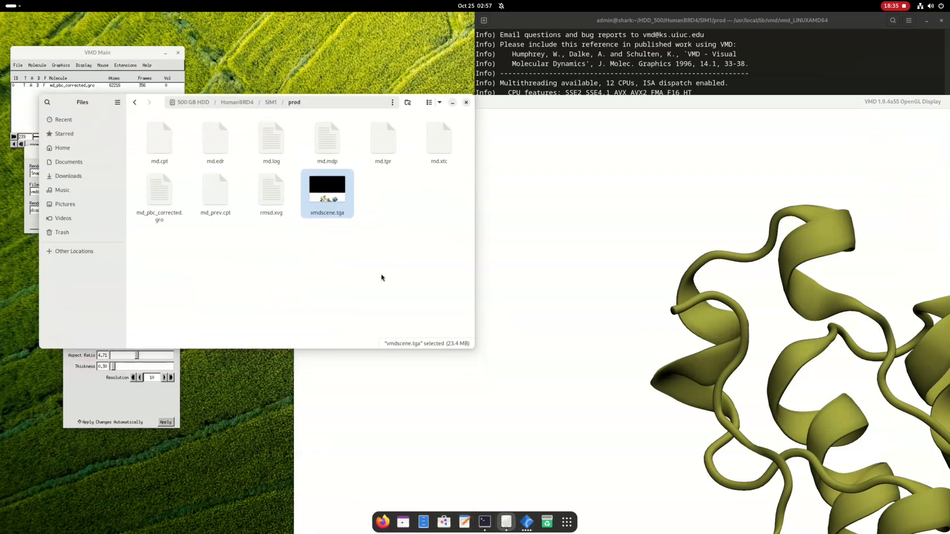
pyautogui.doubleClick(315, 184)
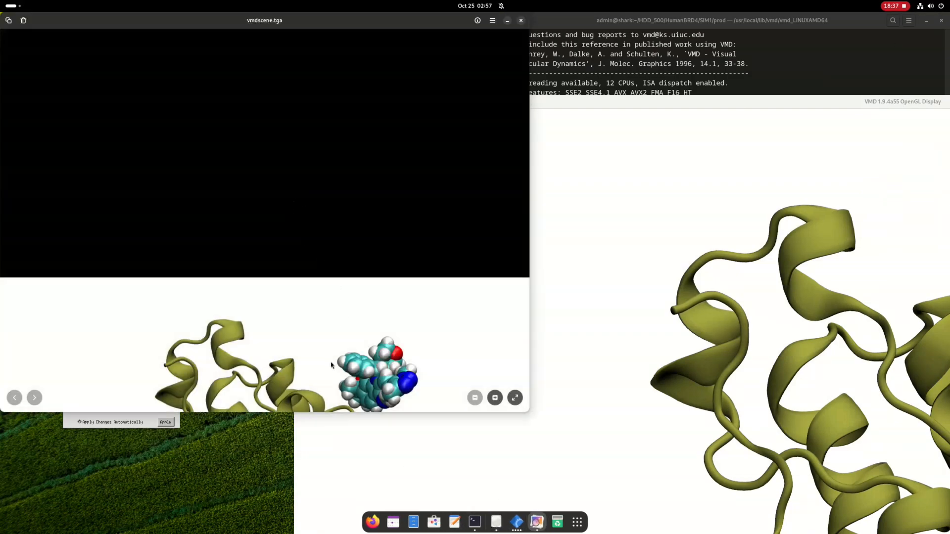
pyautogui.scroll(10, 331, 365)
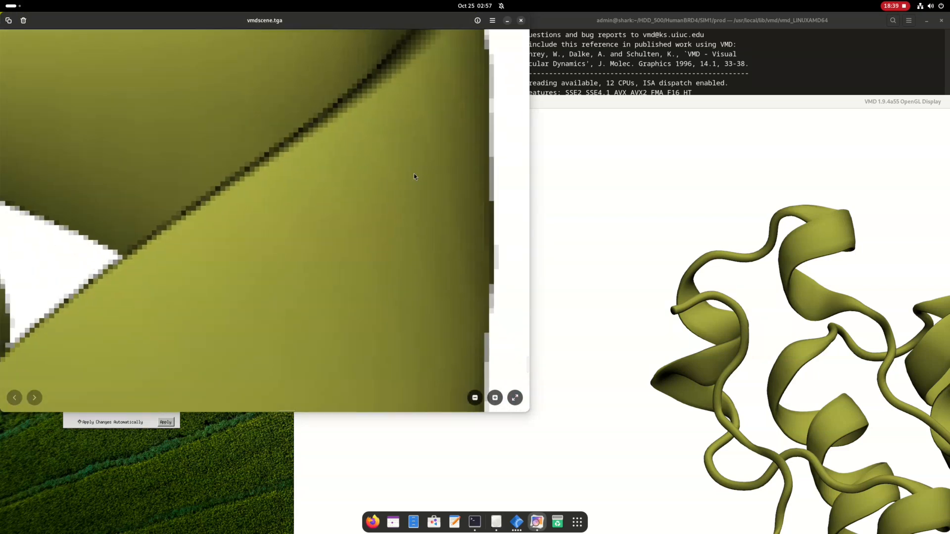
pyautogui.scroll(-10, 414, 176)
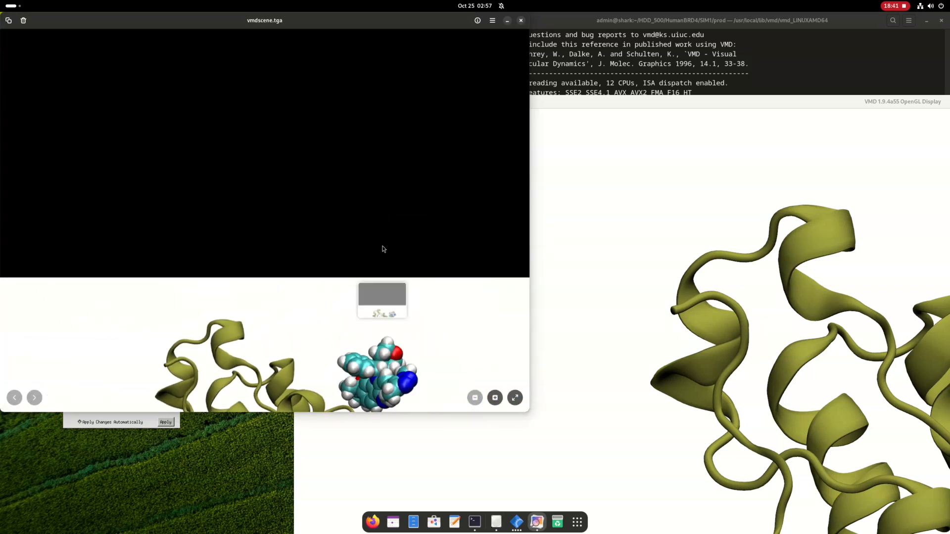
pyautogui.scroll(3, 328, 335)
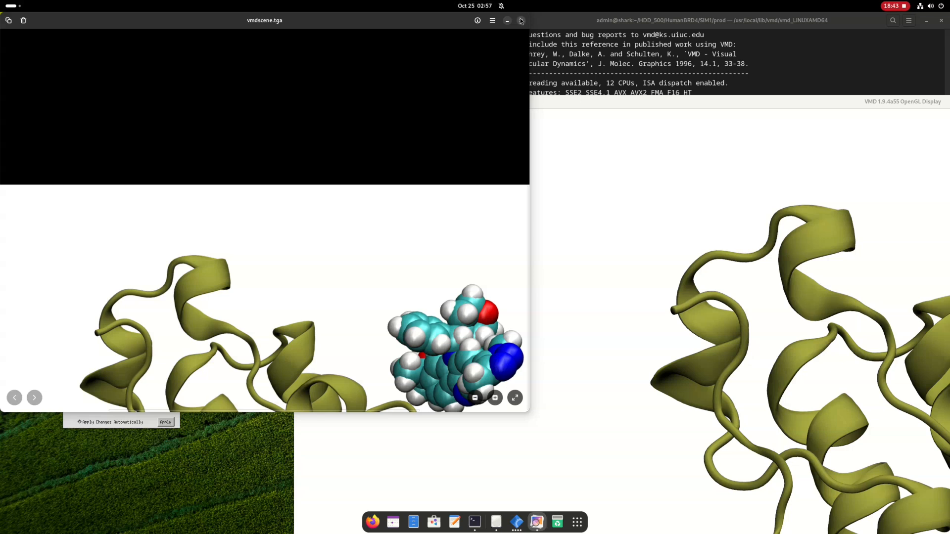
pyautogui.click(520, 21)
# Resize and reposition the OpenGL display window so that the whole scene fits on the screen
pyautogui.click(649, 99)
pyautogui.moveTo(661, 100); pyautogui.dragTo(489, 23)
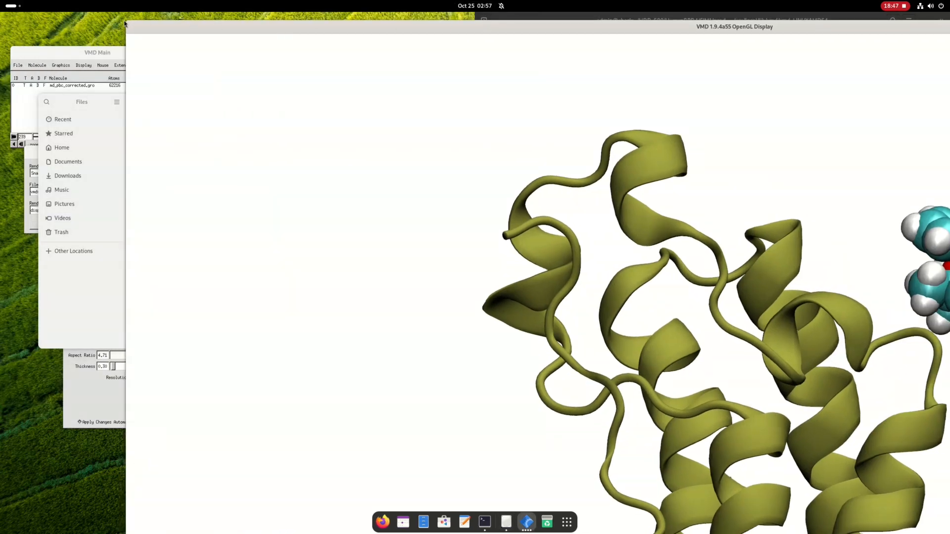
pyautogui.moveTo(125, 28); pyautogui.dragTo(456, 275)
pyautogui.moveTo(534, 288); pyautogui.dragTo(266, 48)
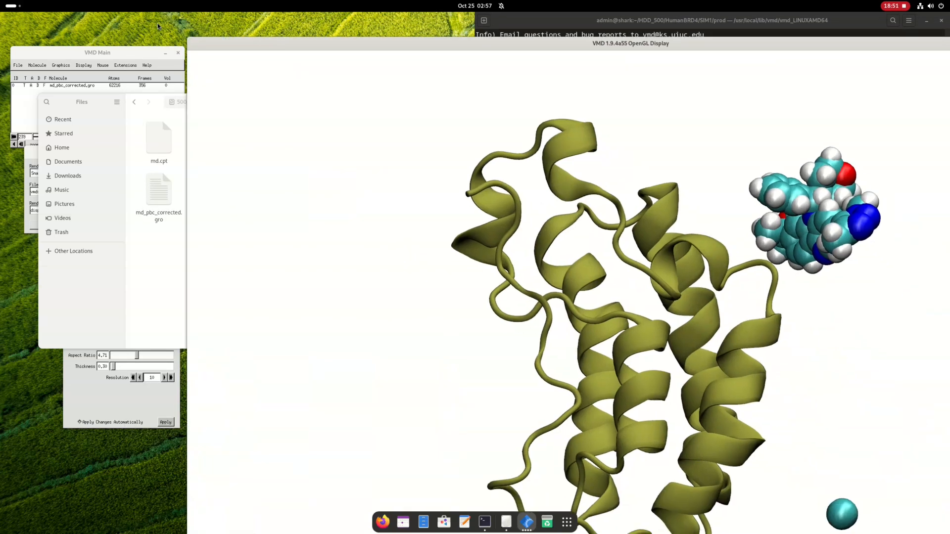
pyautogui.moveTo(190, 38); pyautogui.dragTo(538, 306)
pyautogui.moveTo(629, 313); pyautogui.dragTo(500, 90)
# Move the file manager clear of the render controls and render vmdscene.tga with Tachyon (internal, in-memory rendering)
pyautogui.click(223, 231)
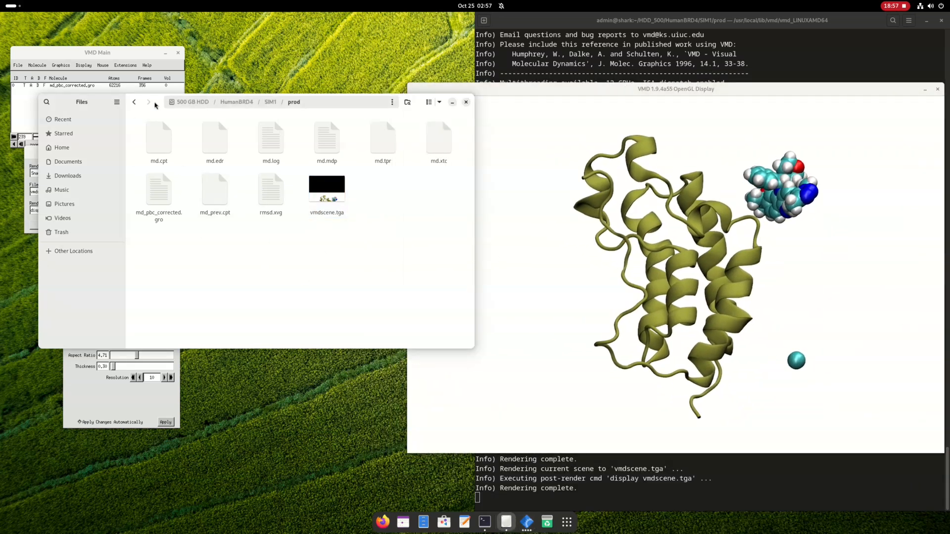
pyautogui.moveTo(157, 103); pyautogui.dragTo(211, 260)
pyautogui.click(65, 191)
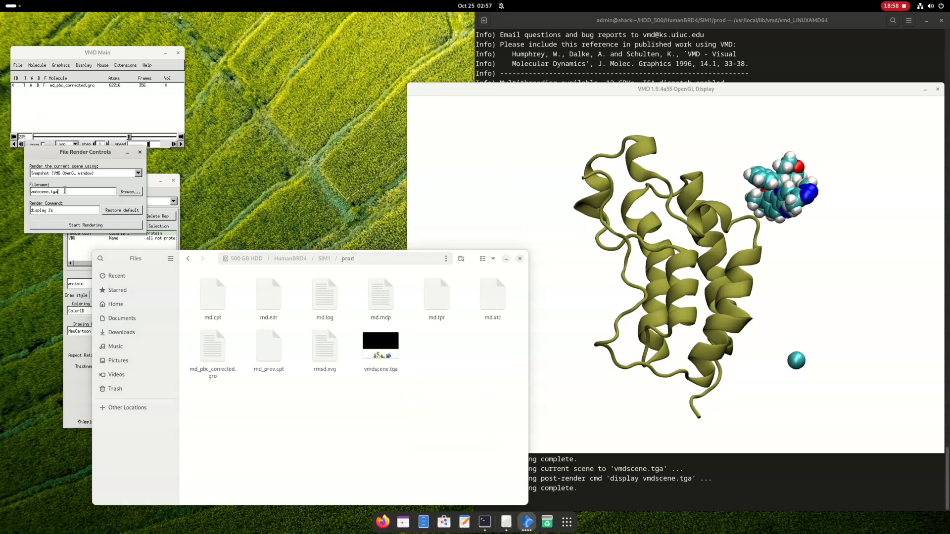
pyautogui.click(90, 175)
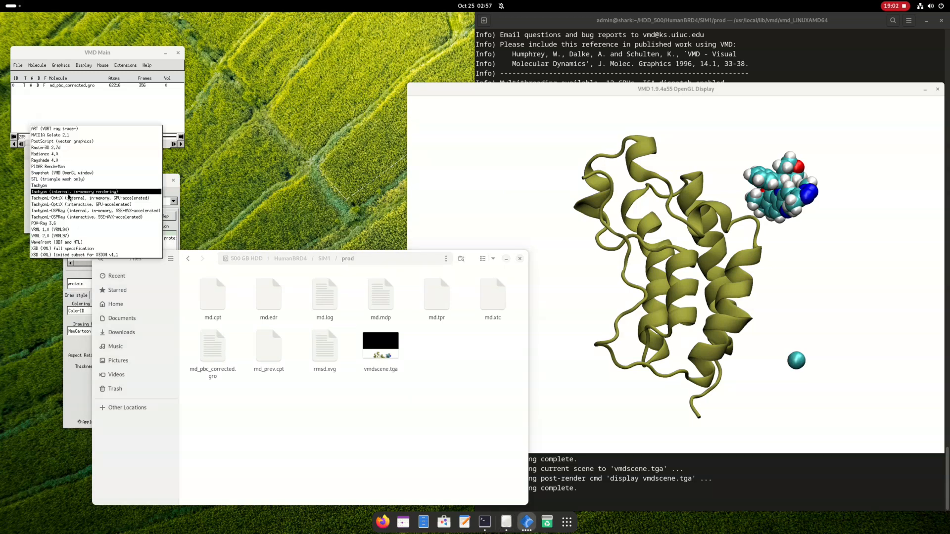
pyautogui.click(70, 193)
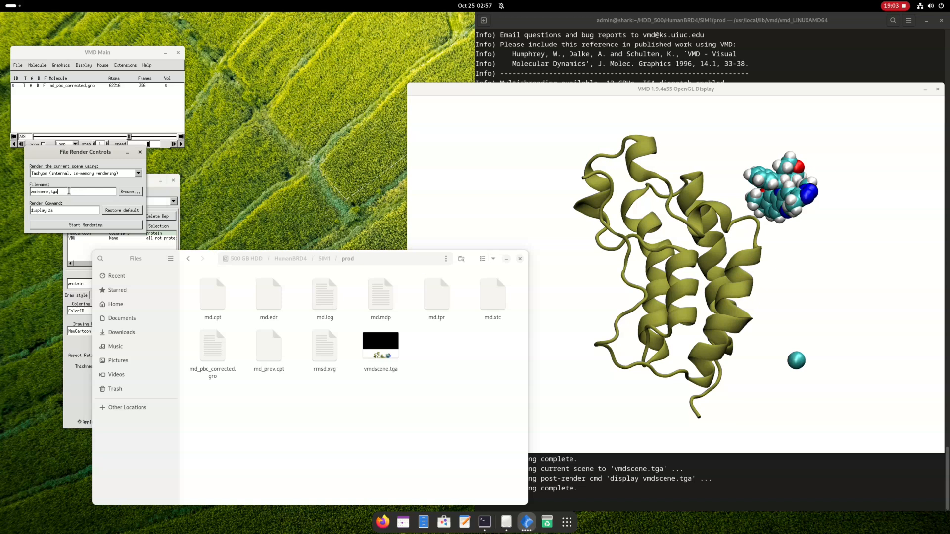
pyautogui.click(92, 226)
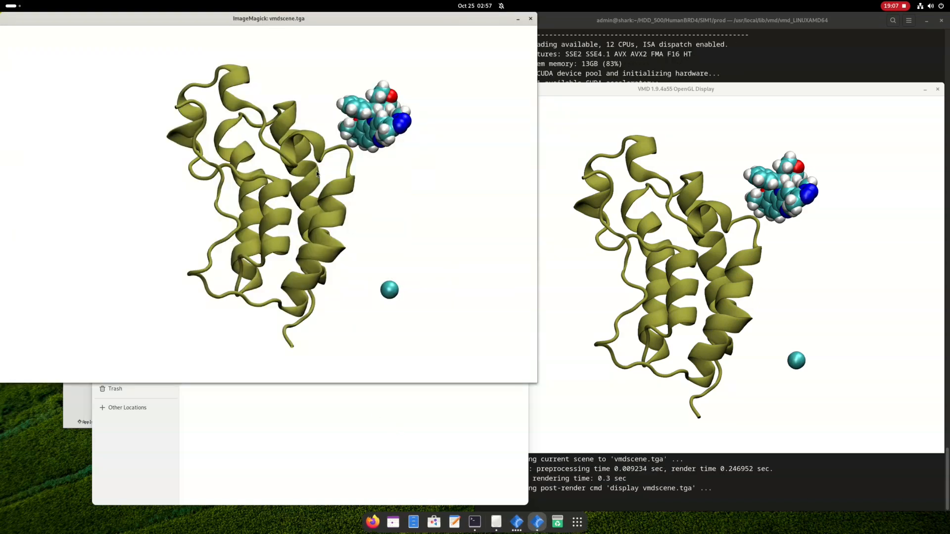
# Dismiss the render preview, open vmdscene.tga from the prod folder, examine the ribbon edges close up, and close the viewer
pyautogui.click(530, 18)
pyautogui.doubleClick(380, 339)
pyautogui.scroll(5, 290, 148)
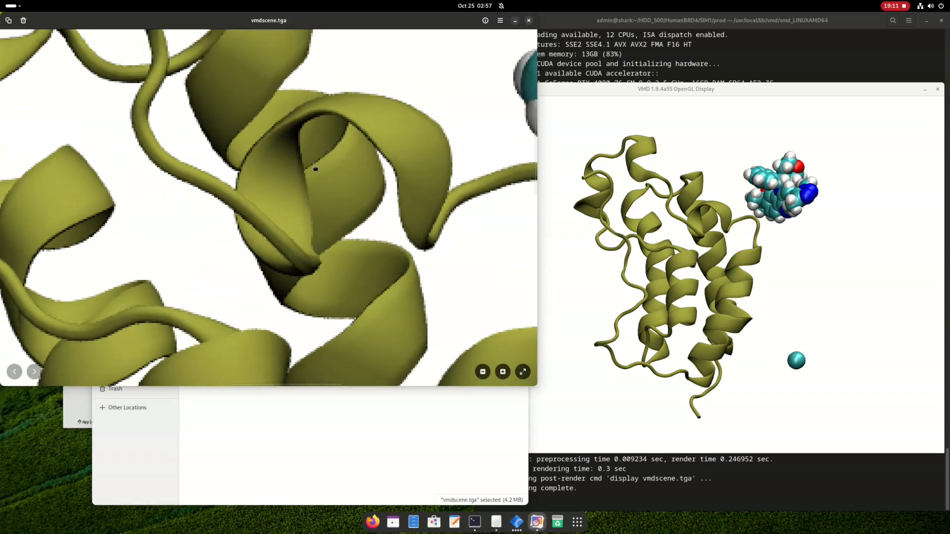
pyautogui.scroll(-5, 250, 269)
pyautogui.click(528, 21)
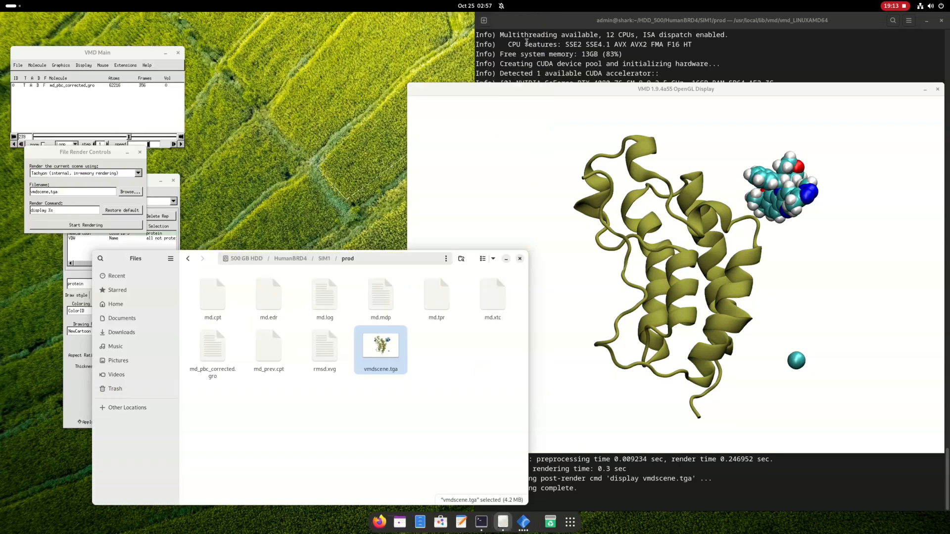
# Enlarge the OpenGL display window beyond the screen, render vmdscene.tga with Tachyon (internal, in-memory rendering), and dismiss the preview
pyautogui.moveTo(420, 91); pyautogui.dragTo(192, 4)
pyautogui.moveTo(249, 17); pyautogui.dragTo(553, 292)
pyautogui.click(436, 340)
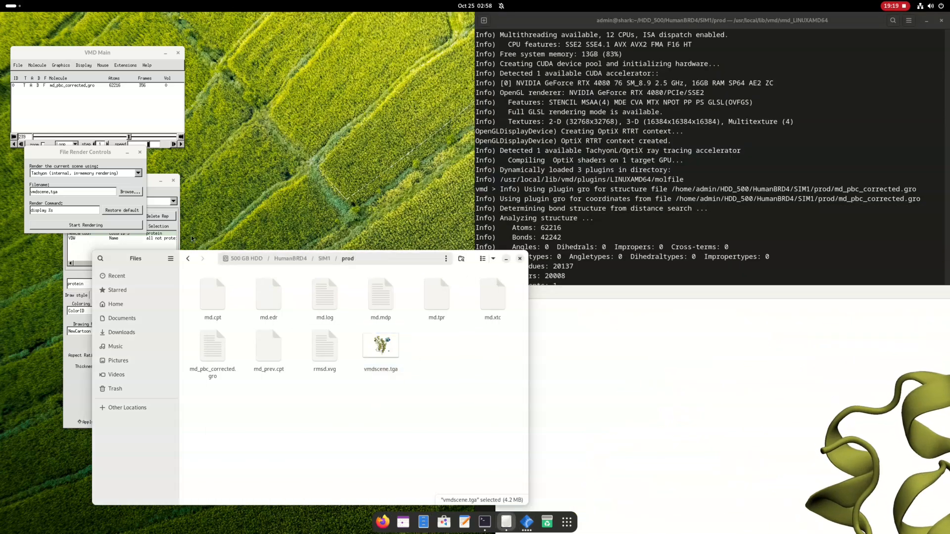
pyautogui.click(98, 226)
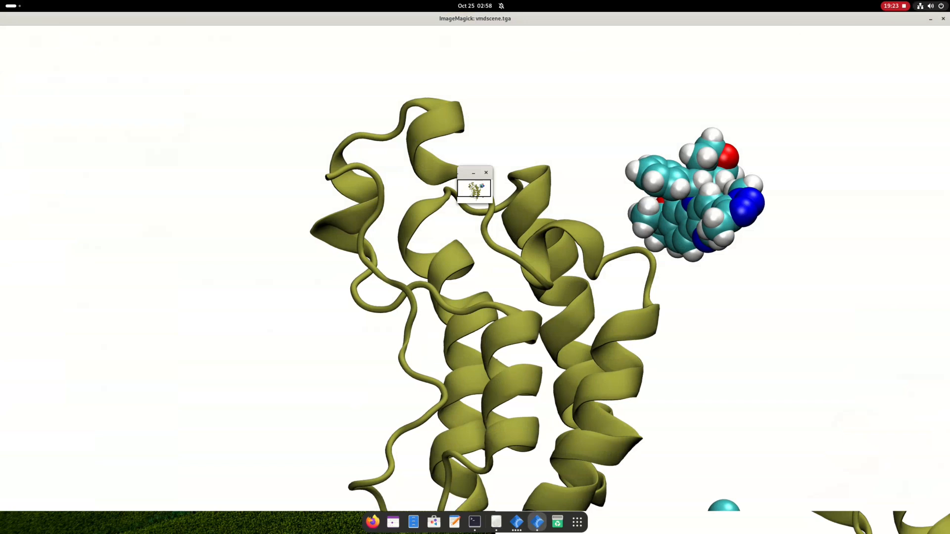
pyautogui.click(943, 19)
# Open the re-rendered vmdscene.tga, inspect the edge sharpness of the protein ribbons at high magnification, and close the image viewer
pyautogui.doubleClick(380, 349)
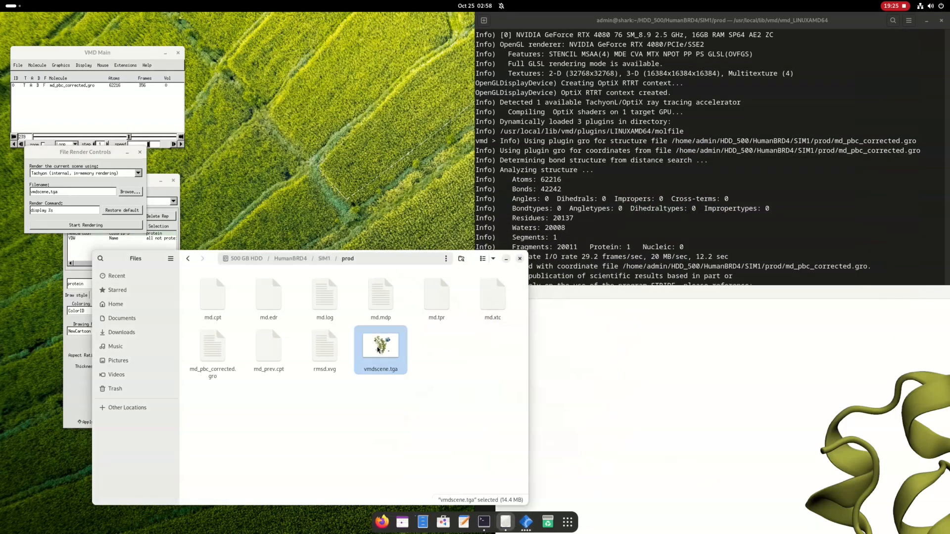
pyautogui.scroll(4, 275, 171)
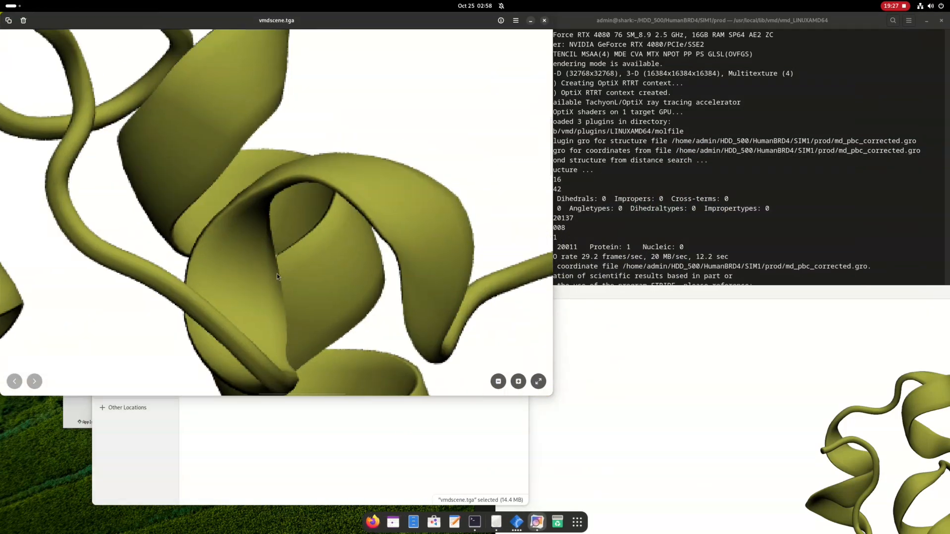
pyautogui.scroll(-5, 292, 225)
pyautogui.scroll(5, 375, 161)
pyautogui.moveTo(375, 162); pyautogui.dragTo(330, 280)
pyautogui.scroll(-2, 320, 135)
pyautogui.scroll(-3, 320, 137)
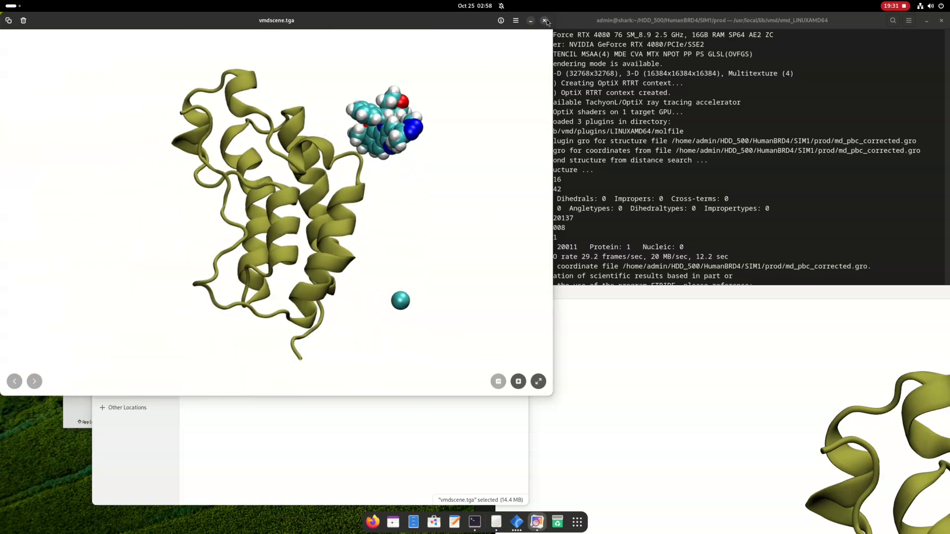
pyautogui.click(544, 20)
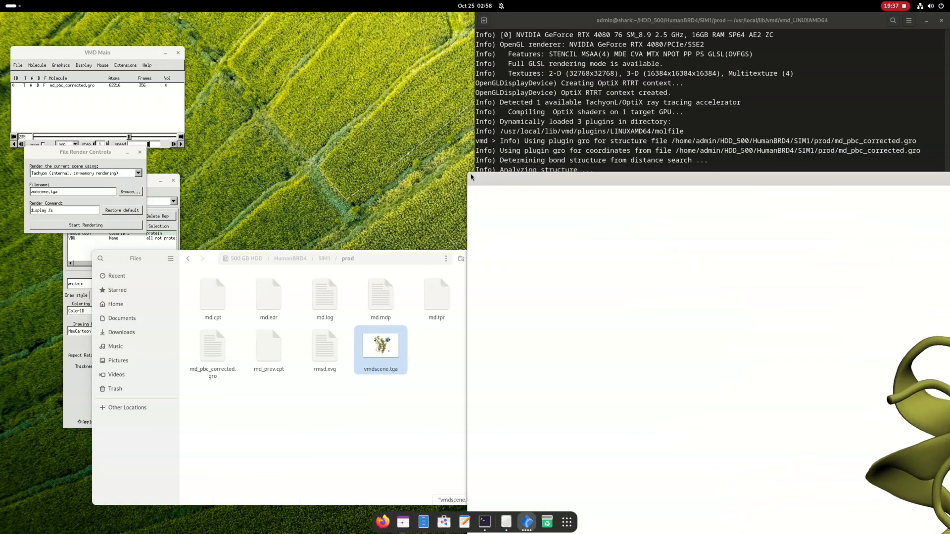
# Enlarge the OpenGL display window even further, render vmdscene.tga again with Tachyon, and close the preview windows
pyautogui.moveTo(467, 173); pyautogui.dragTo(288, 13)
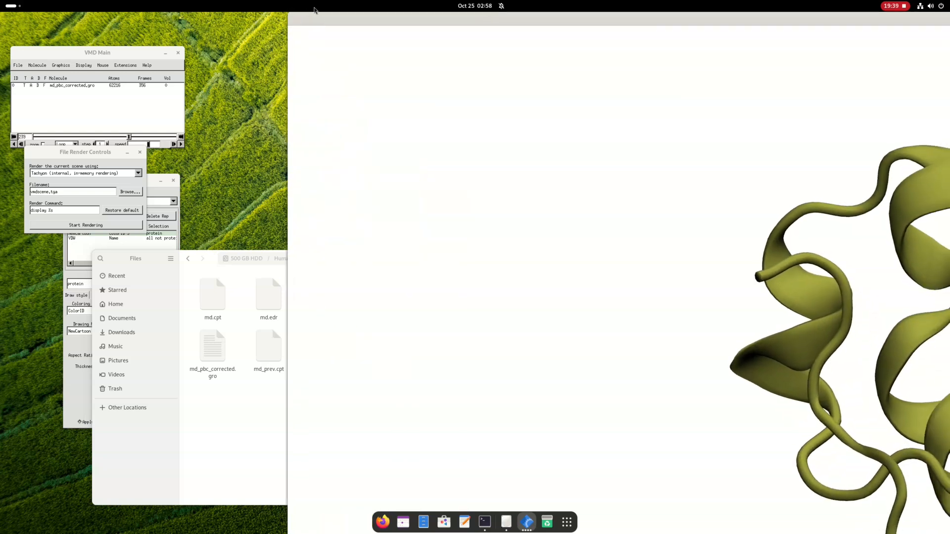
pyautogui.moveTo(342, 147); pyautogui.dragTo(362, 94)
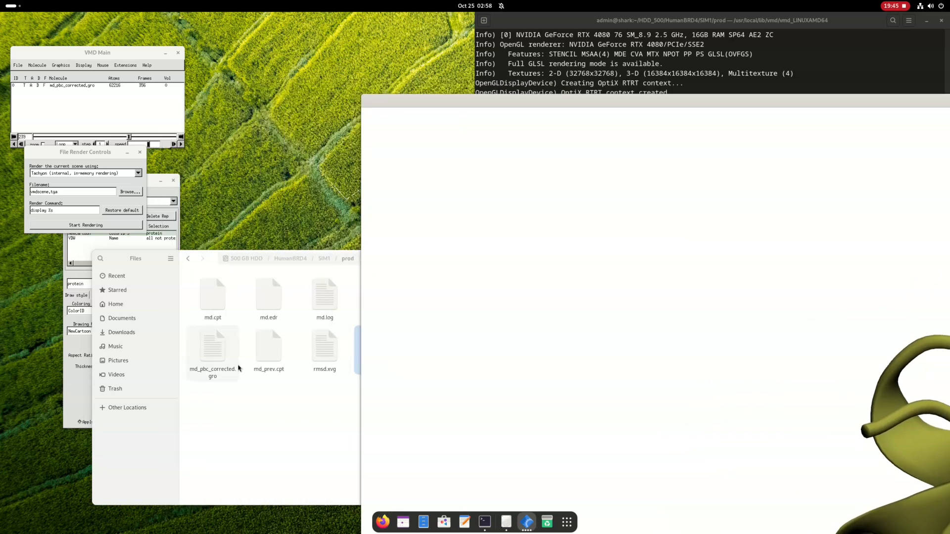
pyautogui.click(79, 227)
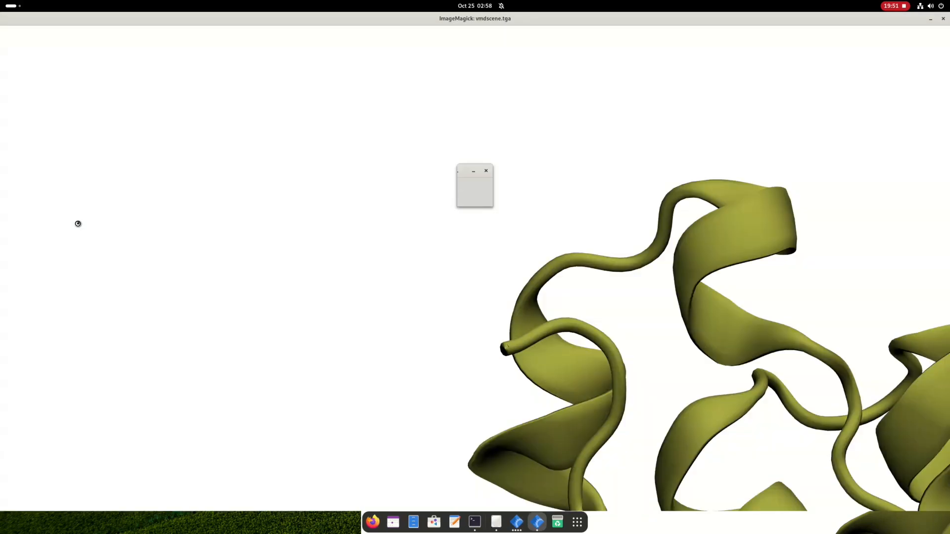
pyautogui.click(485, 172)
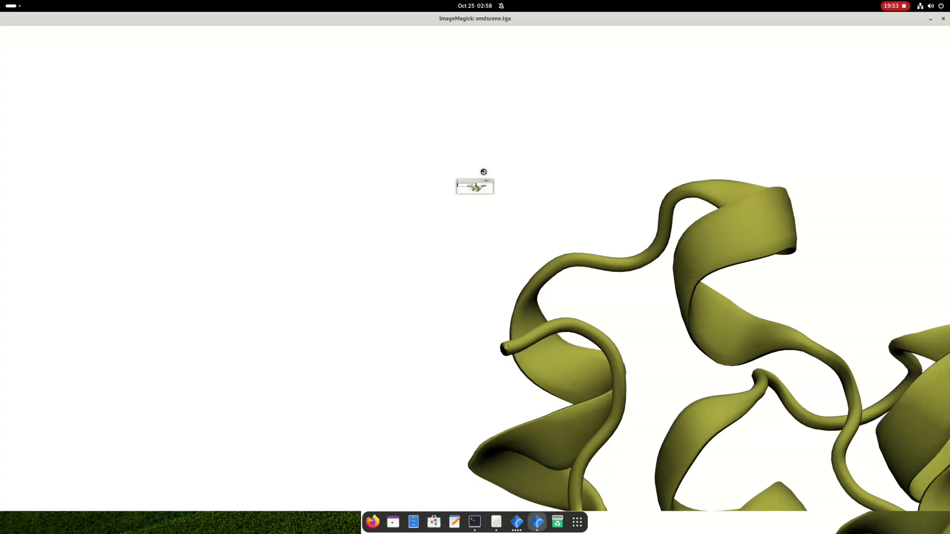
pyautogui.click(943, 18)
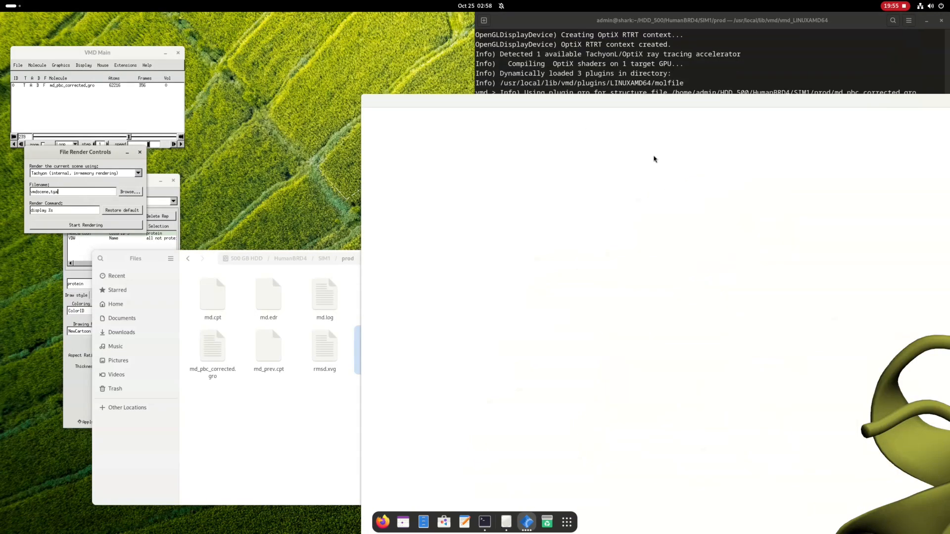
# Open the higher-resolution vmdscene.tga, compare the detail of the protein ribbons and ligand atoms close up, and close the viewer
pyautogui.click(378, 349)
pyautogui.doubleClick(378, 350)
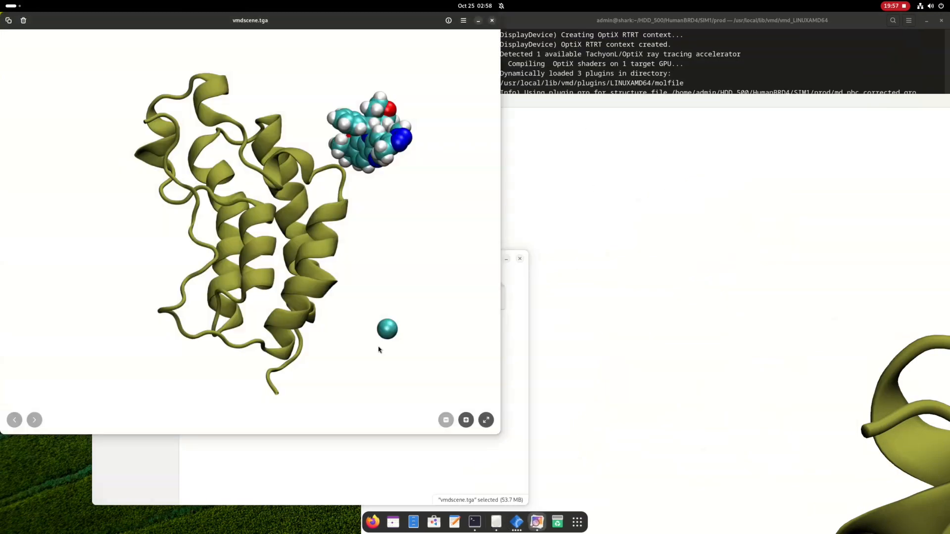
pyautogui.scroll(6, 296, 245)
pyautogui.scroll(-8, 381, 379)
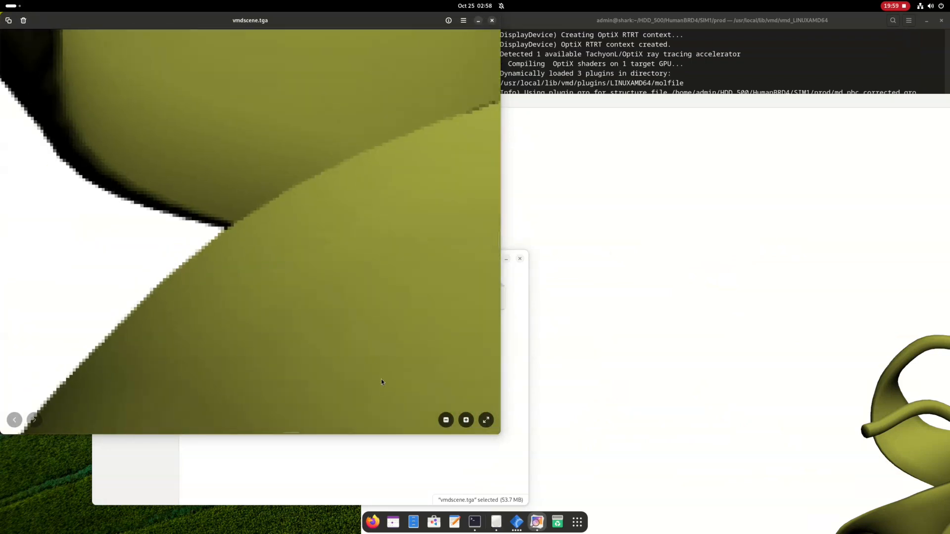
pyautogui.scroll(10, 244, 222)
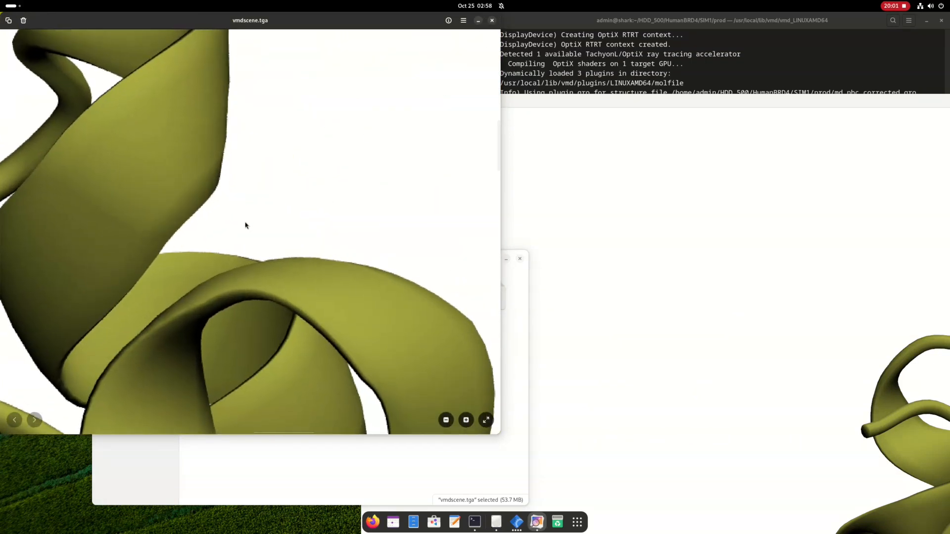
pyautogui.scroll(-5, 201, 232)
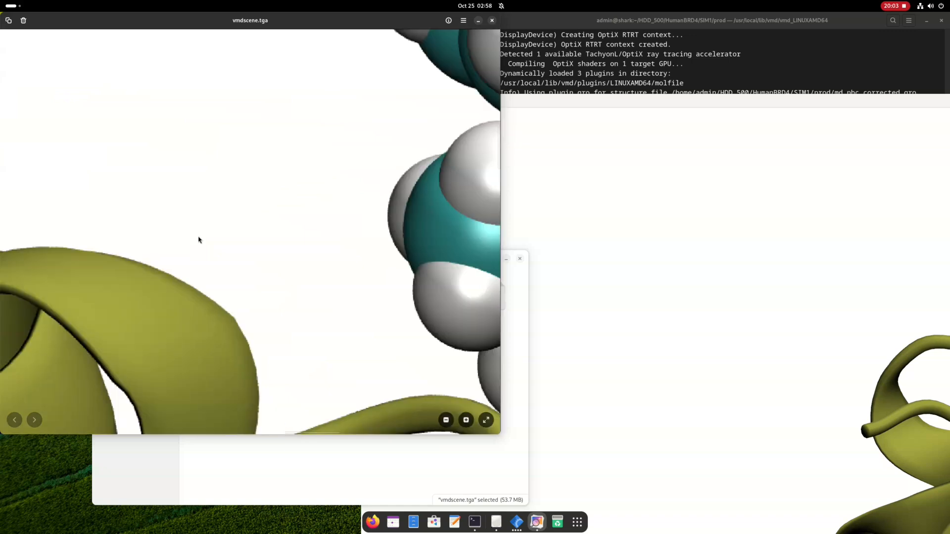
pyautogui.scroll(6, 221, 206)
pyautogui.scroll(-6, 220, 206)
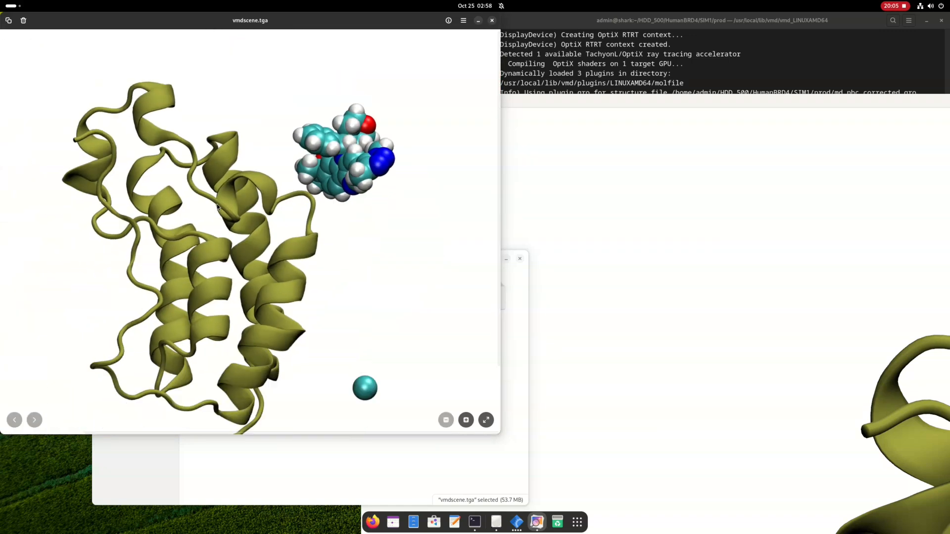
pyautogui.scroll(7, 265, 215)
pyautogui.scroll(-2, 369, 144)
pyautogui.scroll(-5, 369, 144)
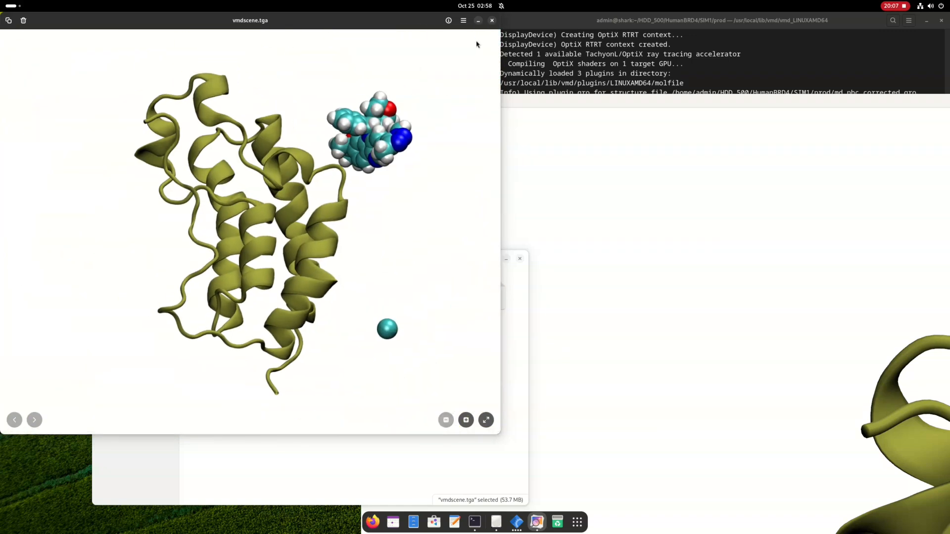
pyautogui.click(492, 21)
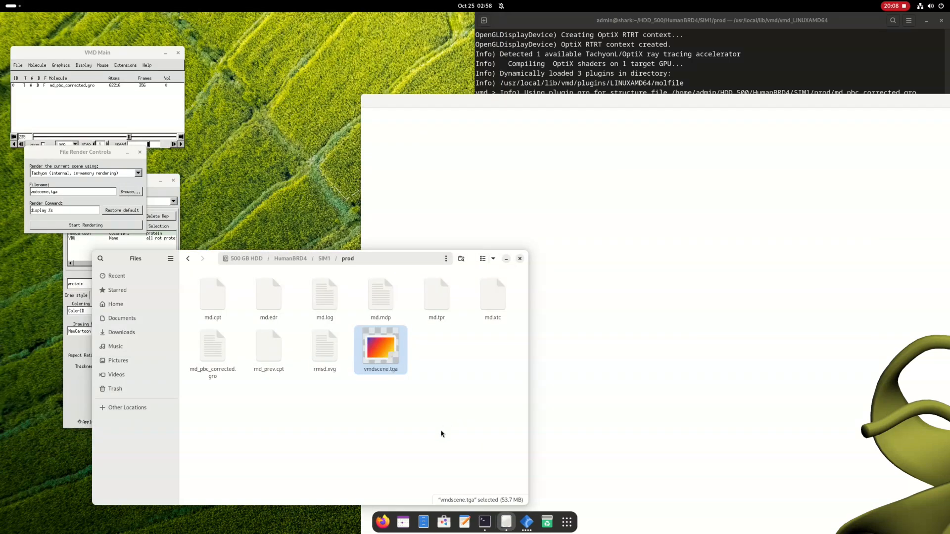
pyautogui.rightClick(380, 355)
pyautogui.click(503, 432)
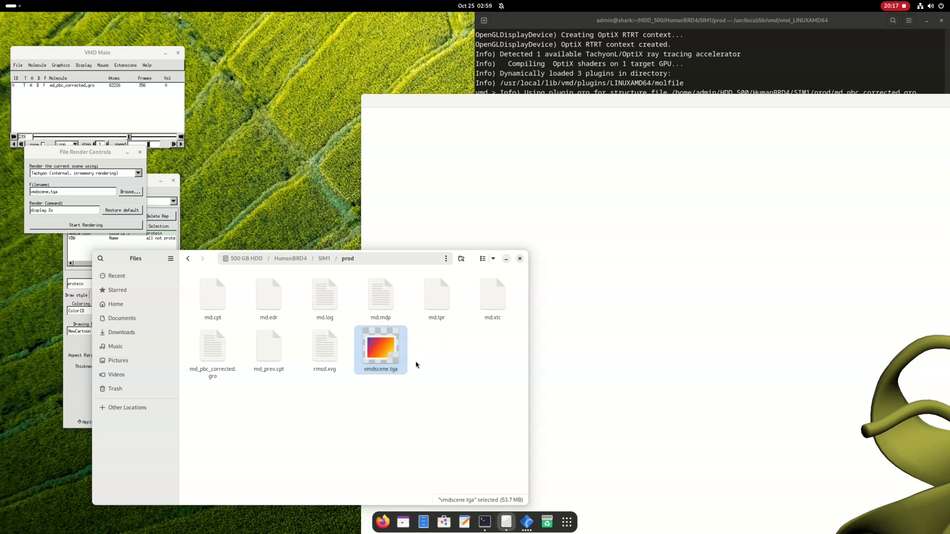
# Shrink and reposition the OpenGL display window so that the whole protein-ligand scene fits on the screen
pyautogui.click(540, 146)
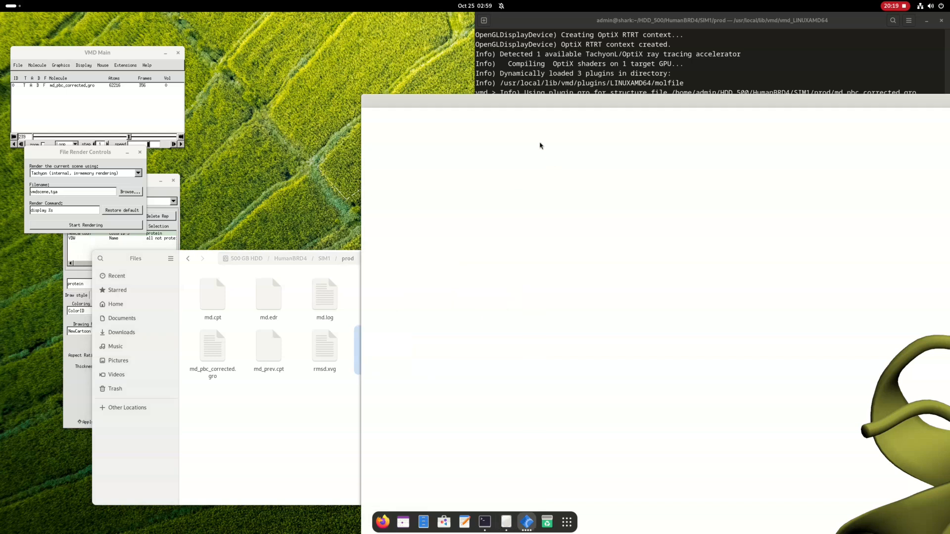
pyautogui.moveTo(471, 100); pyautogui.dragTo(318, 44)
pyautogui.moveTo(207, 38)
pyautogui.mouseDown()
pyautogui.moveTo(594, 278)
pyautogui.moveTo(276, 57)
pyautogui.moveTo(214, 42)
pyautogui.mouseUp()
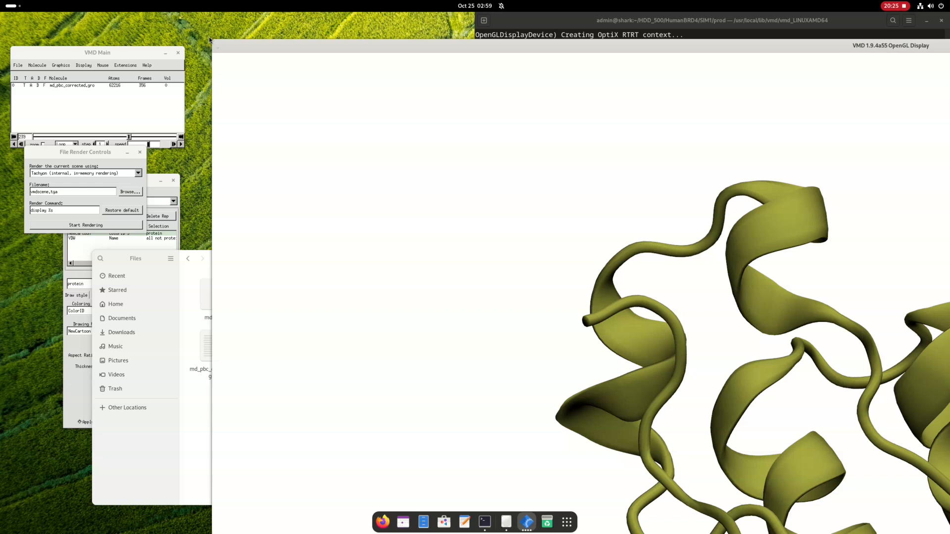
pyautogui.moveTo(225, 52); pyautogui.dragTo(281, 76)
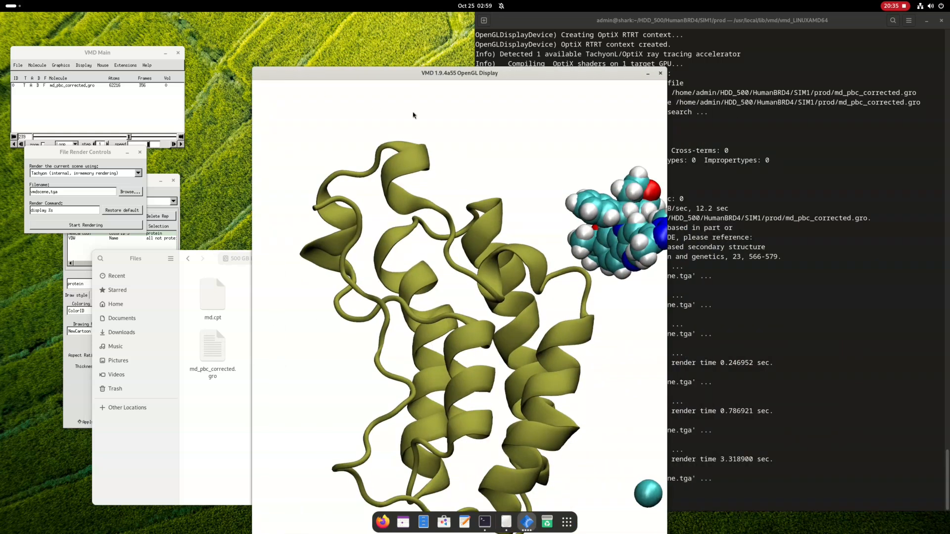
pyautogui.moveTo(668, 227); pyautogui.dragTo(937, 208)
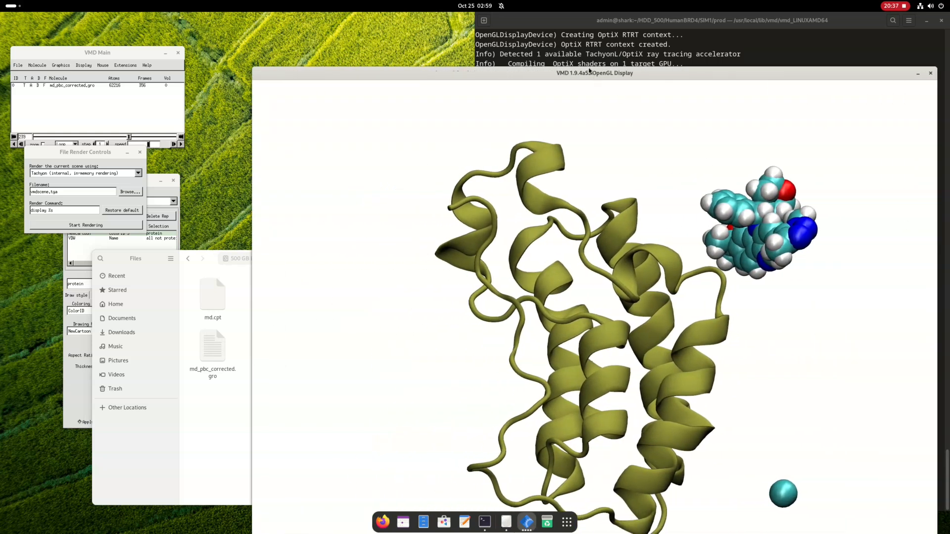
pyautogui.moveTo(589, 69); pyautogui.dragTo(589, 119)
pyautogui.moveTo(597, 220); pyautogui.dragTo(597, 247)
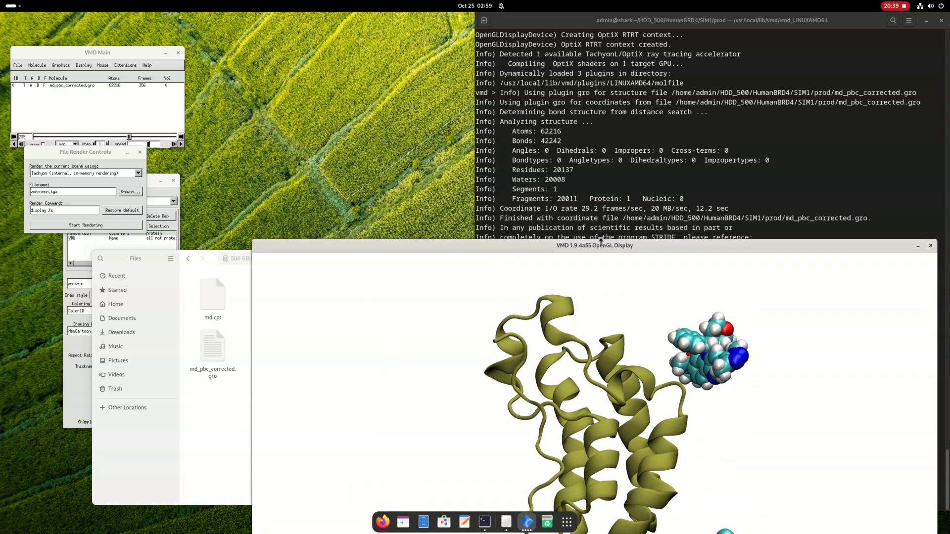
pyautogui.moveTo(253, 306); pyautogui.dragTo(469, 346)
pyautogui.moveTo(538, 249); pyautogui.dragTo(507, 50)
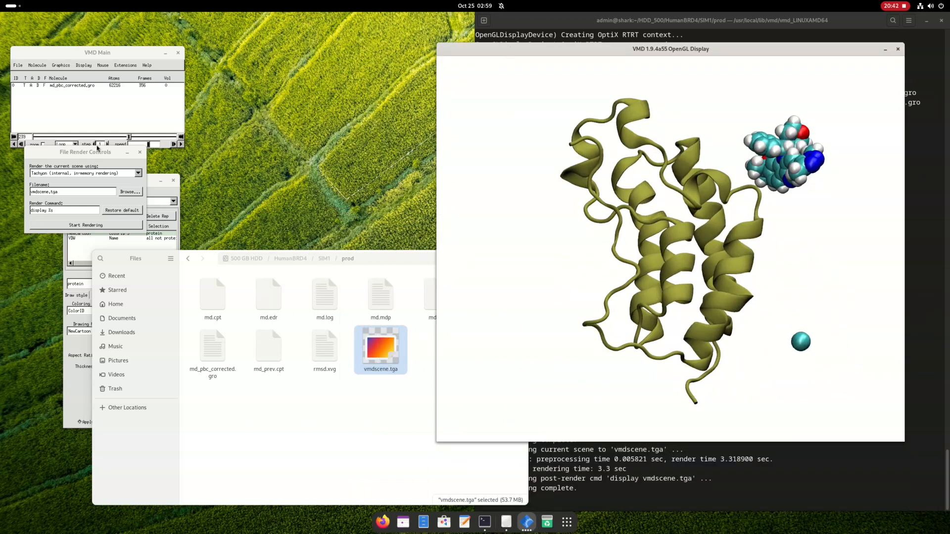
# Close the File Render Controls and Graphical Representations windows
pyautogui.click(140, 152)
pyautogui.moveTo(123, 182); pyautogui.dragTo(74, 167)
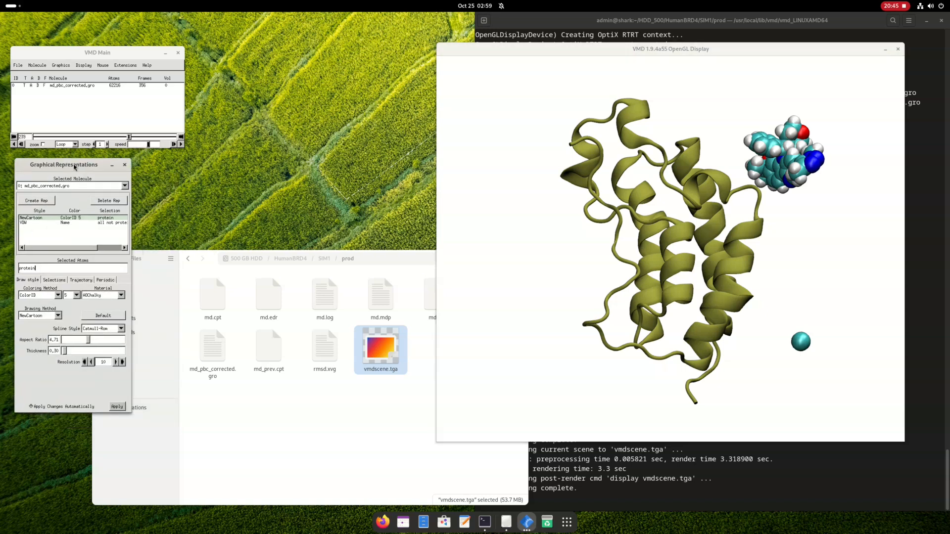
pyautogui.click(125, 165)
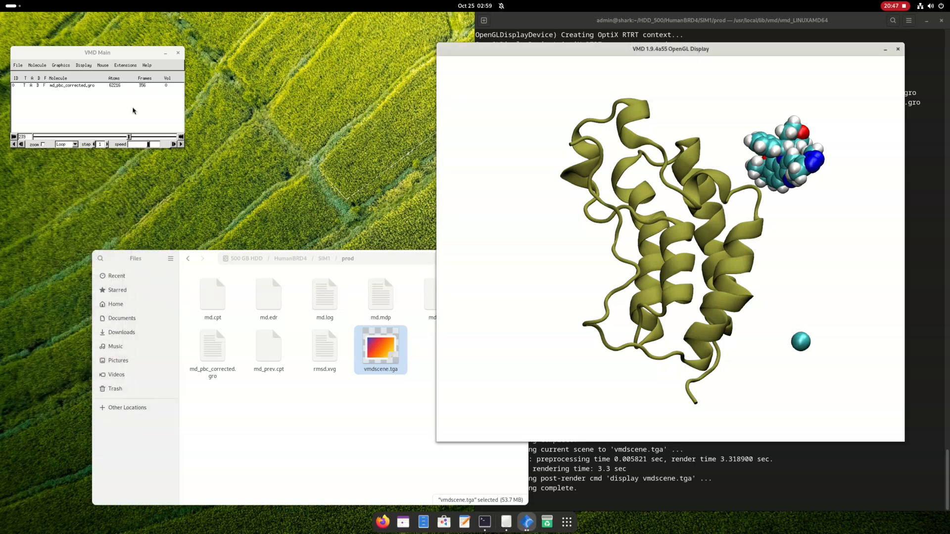
# Open the Movie Maker visualization extension and move its window between the main window and the OpenGL display
pyautogui.click(121, 66)
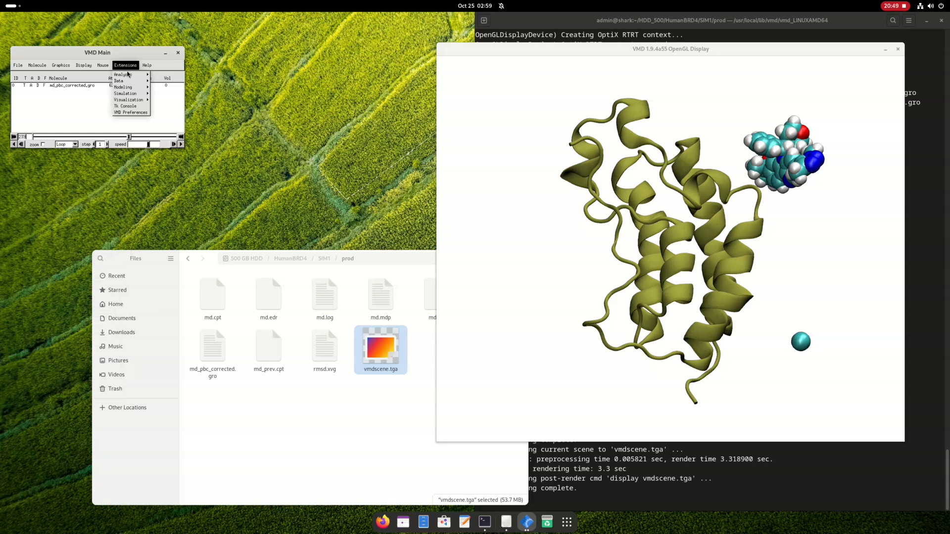
pyautogui.moveTo(129, 75)
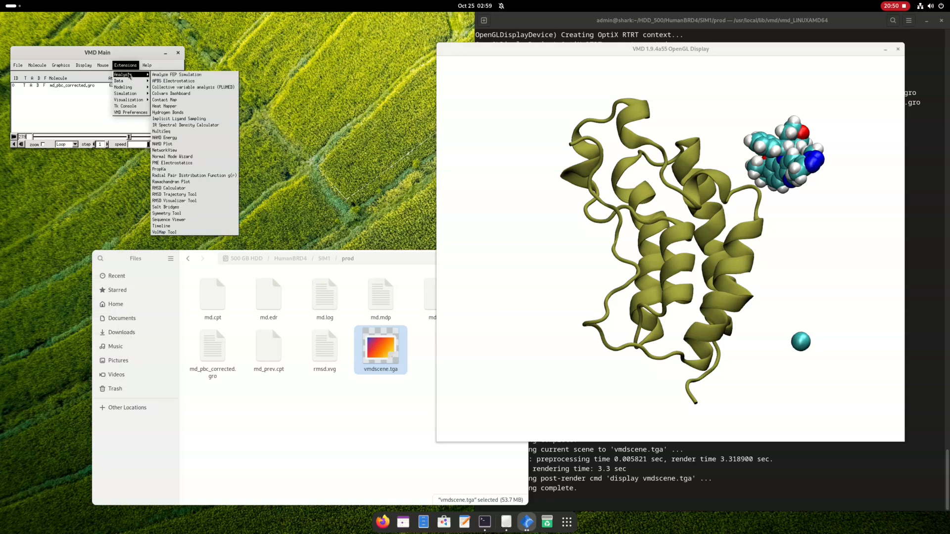
pyautogui.moveTo(129, 100)
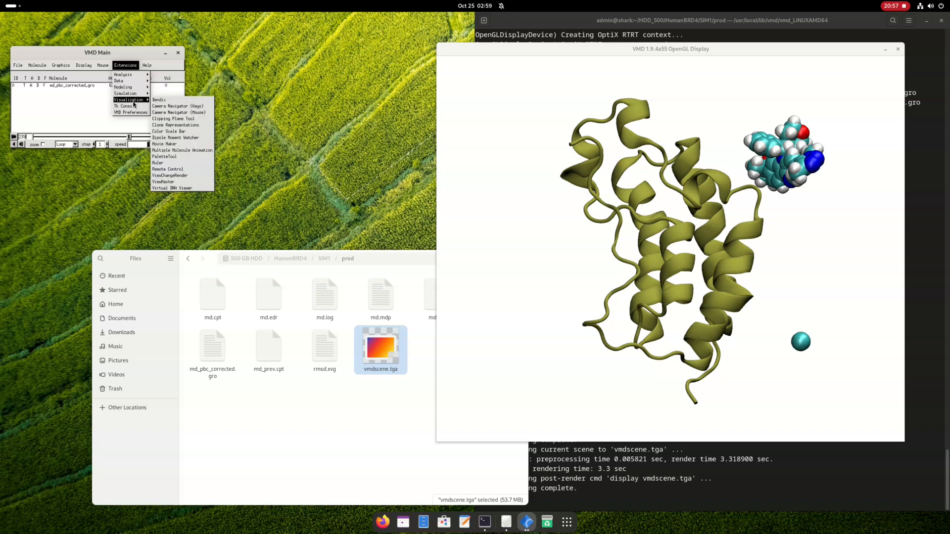
pyautogui.click(166, 144)
pyautogui.moveTo(32, 22); pyautogui.dragTo(297, 165)
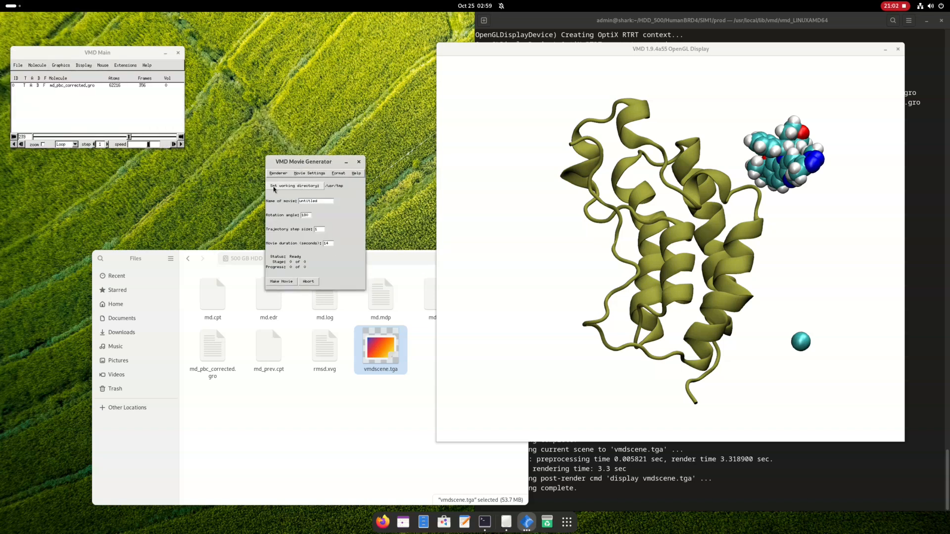
# Set the movie's working directory to /home/admin/HDD_500/HumanBRD4/SIM1/prod
pyautogui.click(291, 187)
pyautogui.click(444, 243)
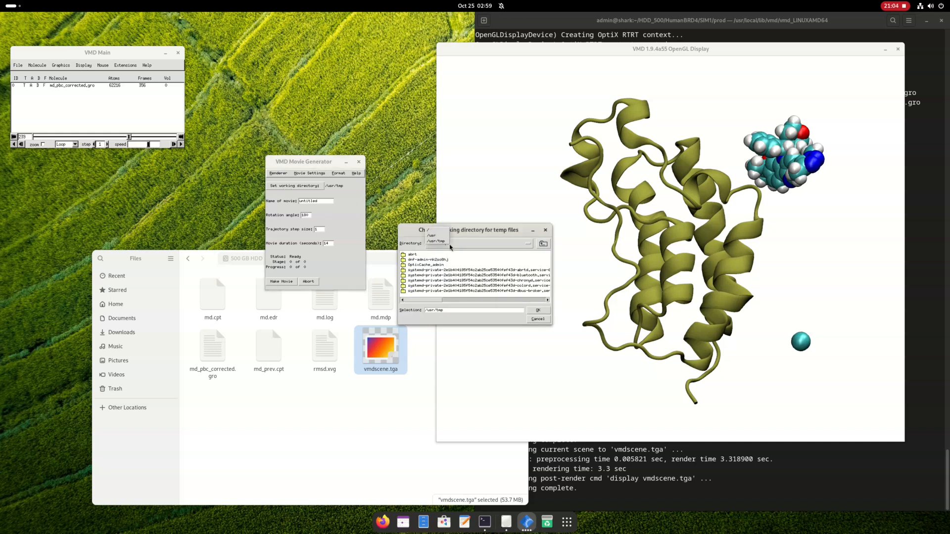
pyautogui.click(435, 230)
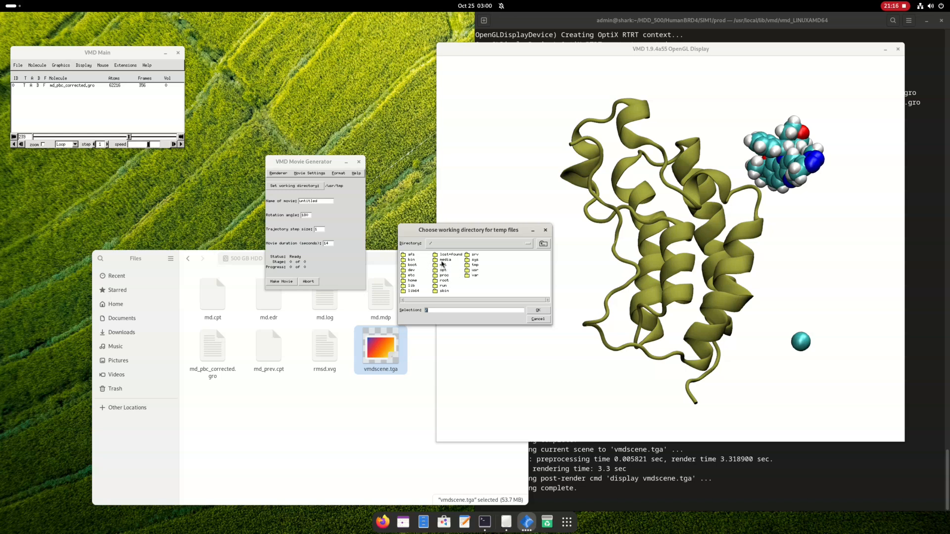
pyautogui.click(410, 282)
pyautogui.doubleClick(409, 282)
pyautogui.doubleClick(412, 255)
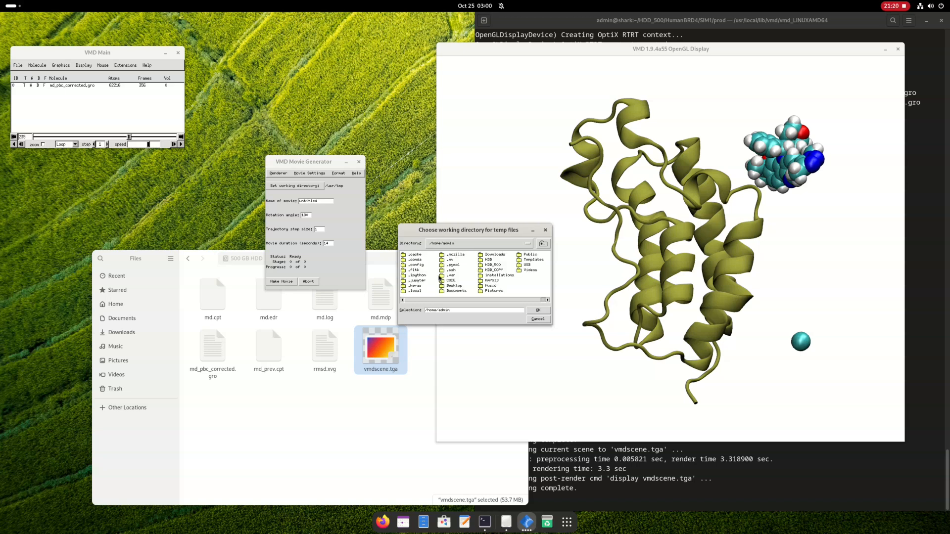
pyautogui.doubleClick(492, 265)
pyautogui.doubleClick(416, 271)
pyautogui.doubleClick(413, 270)
pyautogui.doubleClick(415, 276)
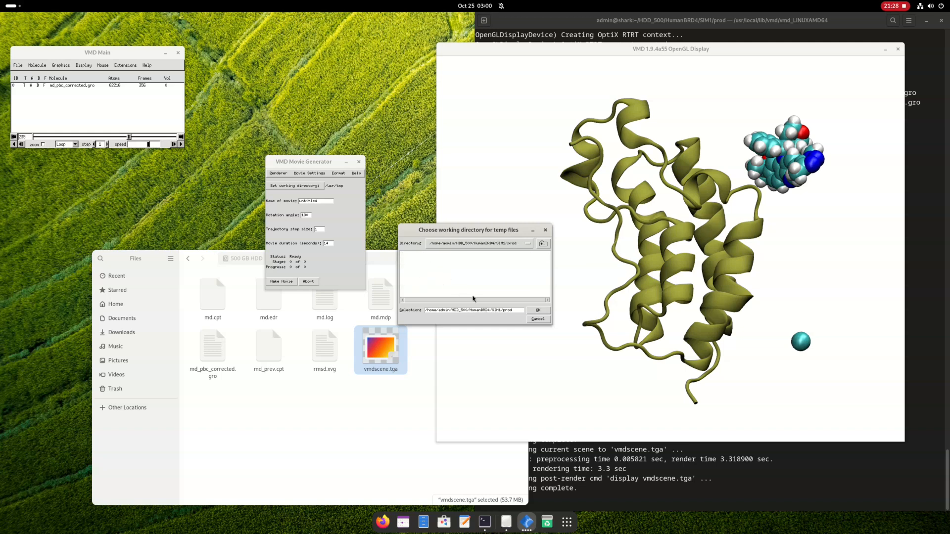
pyautogui.click(537, 310)
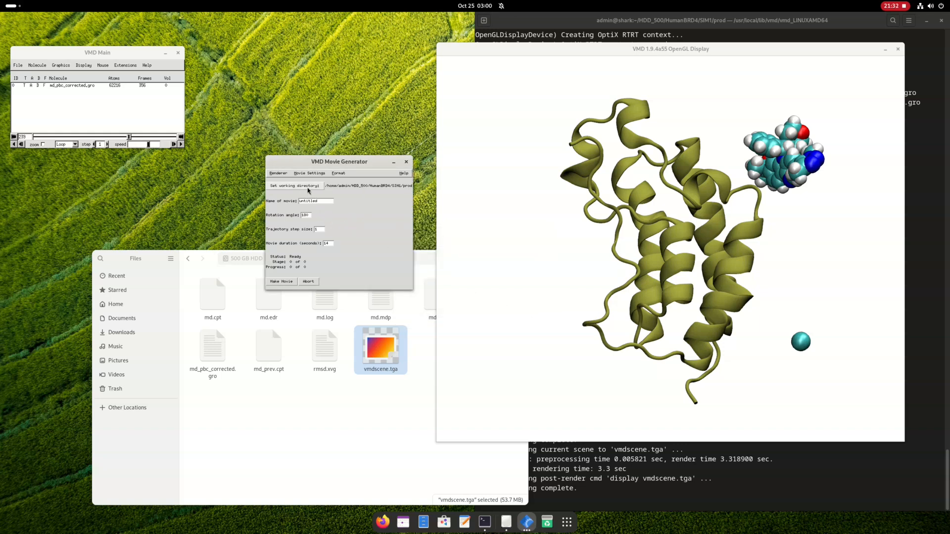
# Set the movie type to Trajectory in the Movie Generator
pyautogui.click(319, 201)
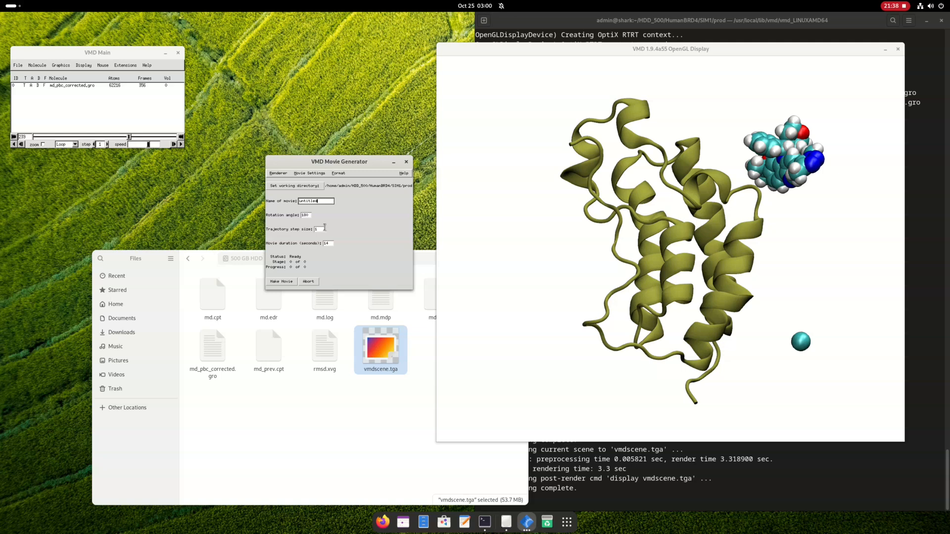
pyautogui.click(309, 173)
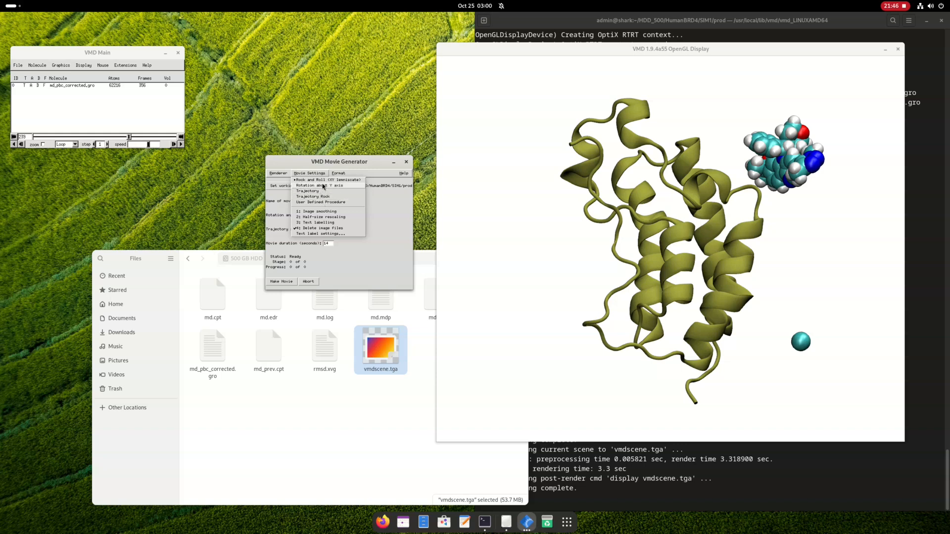
pyautogui.click(318, 186)
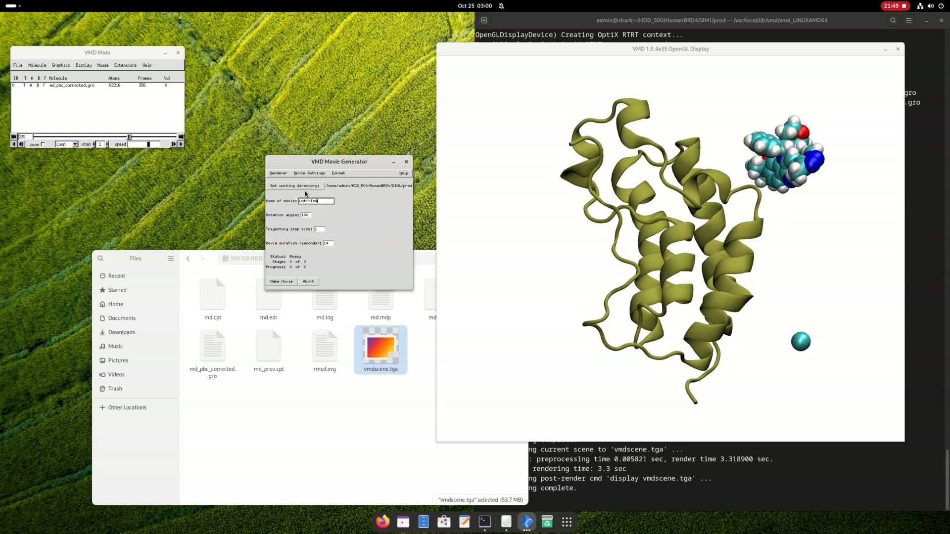
pyautogui.click(310, 173)
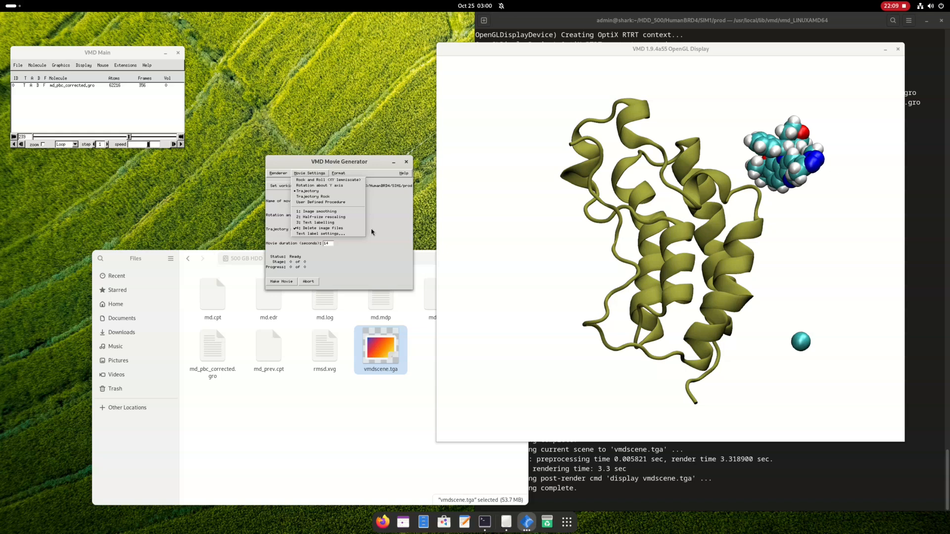
# Set the movie output format to MPEG-1 (ffmpeg)
pyautogui.click(341, 174)
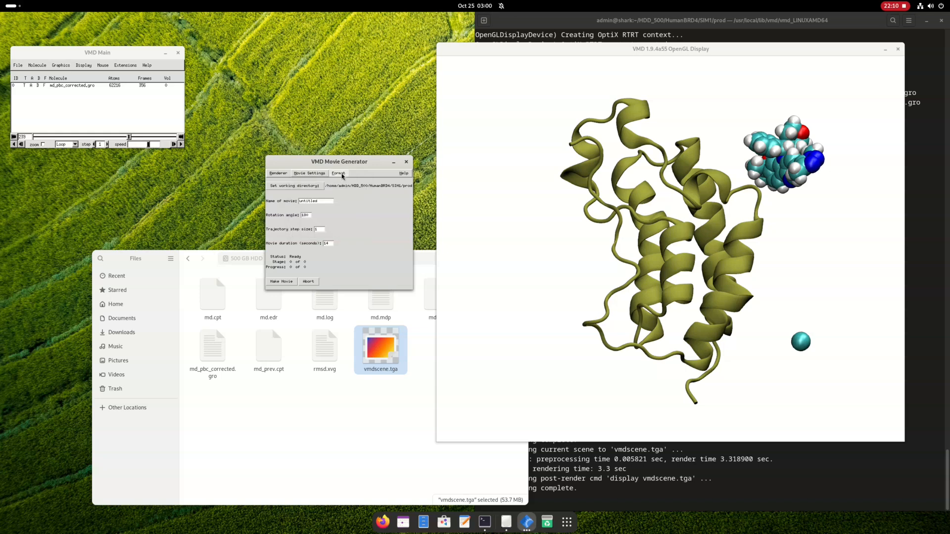
pyautogui.click(341, 174)
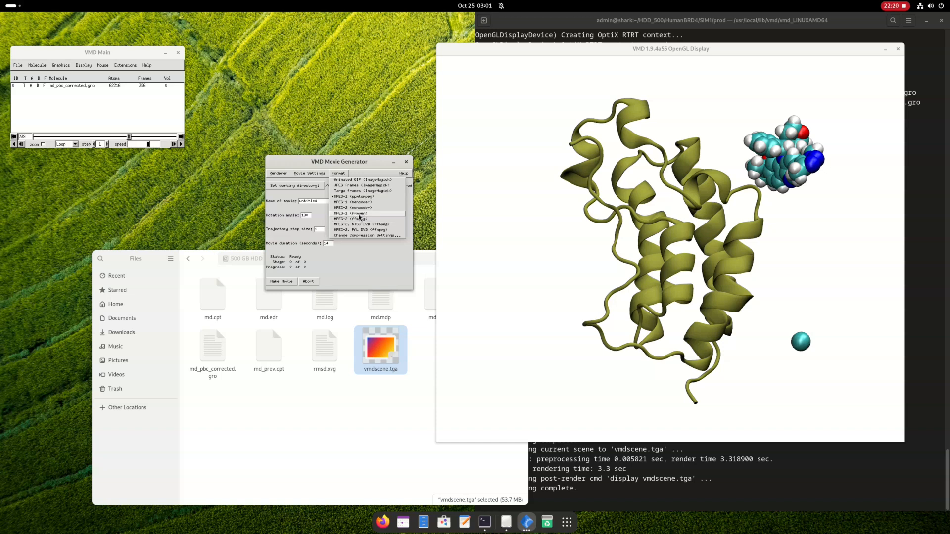
pyautogui.click(361, 214)
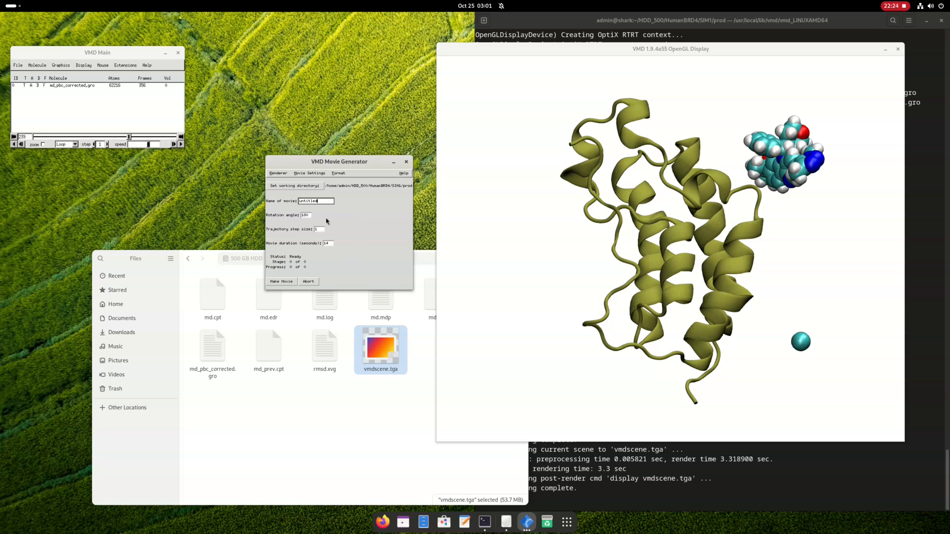
pyautogui.click(329, 174)
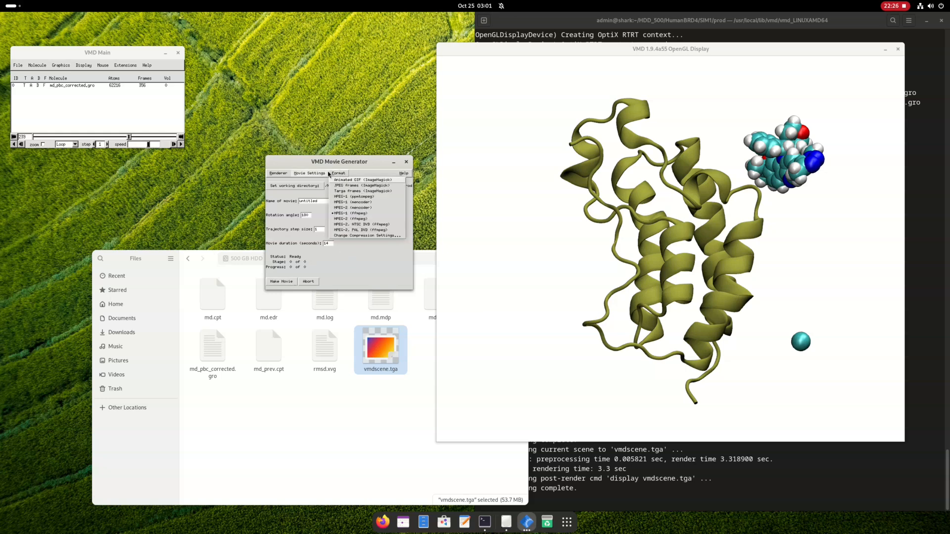
# Check the movie type and renderer options, keep the Snapshot renderer, and generate the trajectory movie
pyautogui.click(312, 173)
pyautogui.click(281, 174)
pyautogui.click(281, 174)
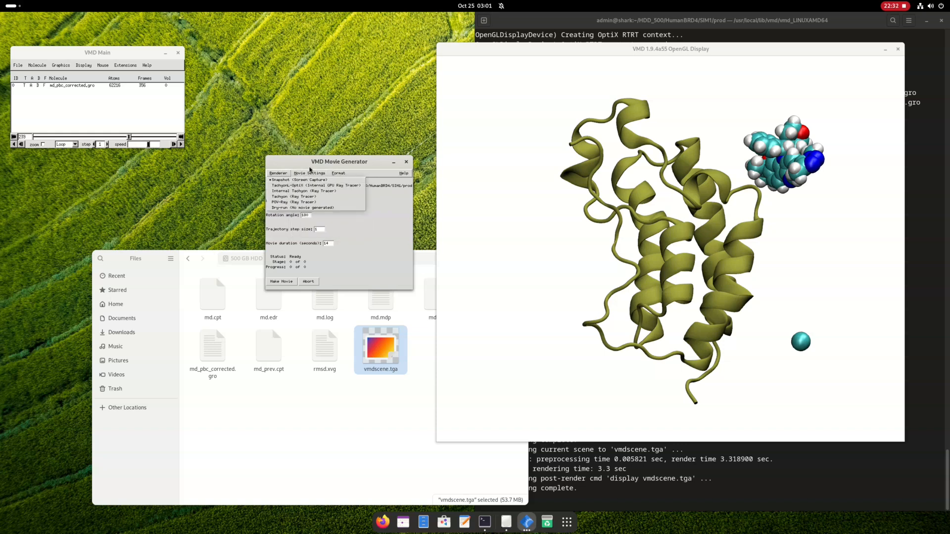
pyautogui.click(290, 193)
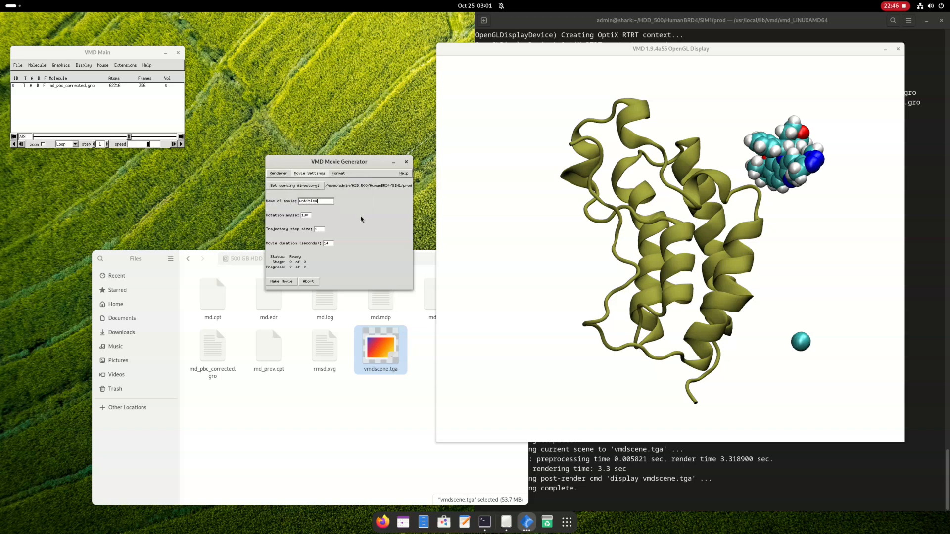
pyautogui.click(280, 282)
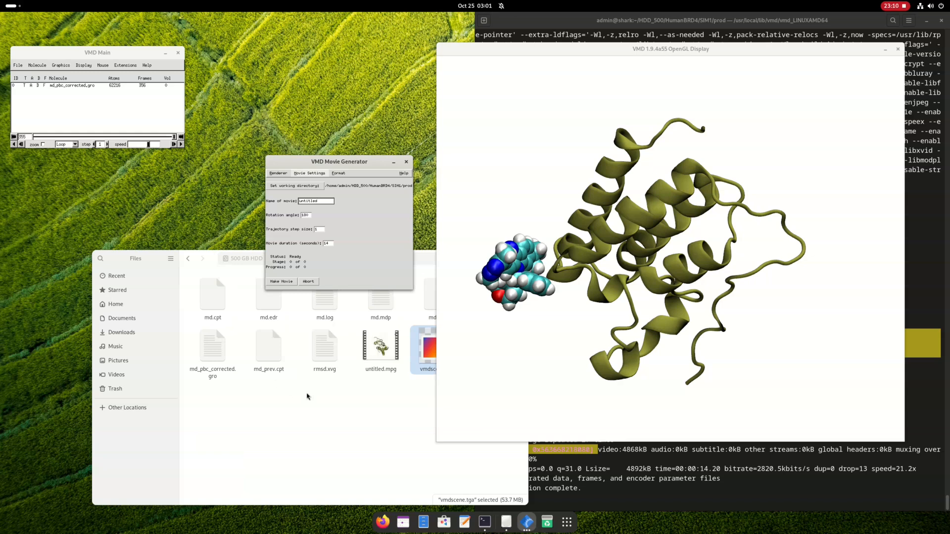
# Try to play untitled.mpg from the prod folder in the default Videos player and close the player
pyautogui.click(353, 404)
pyautogui.doubleClick(386, 357)
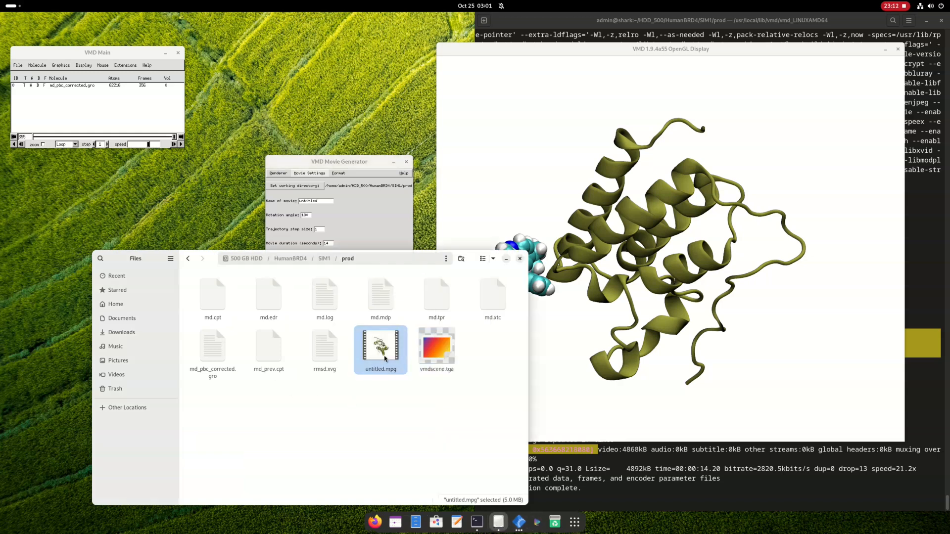
pyautogui.click(482, 287)
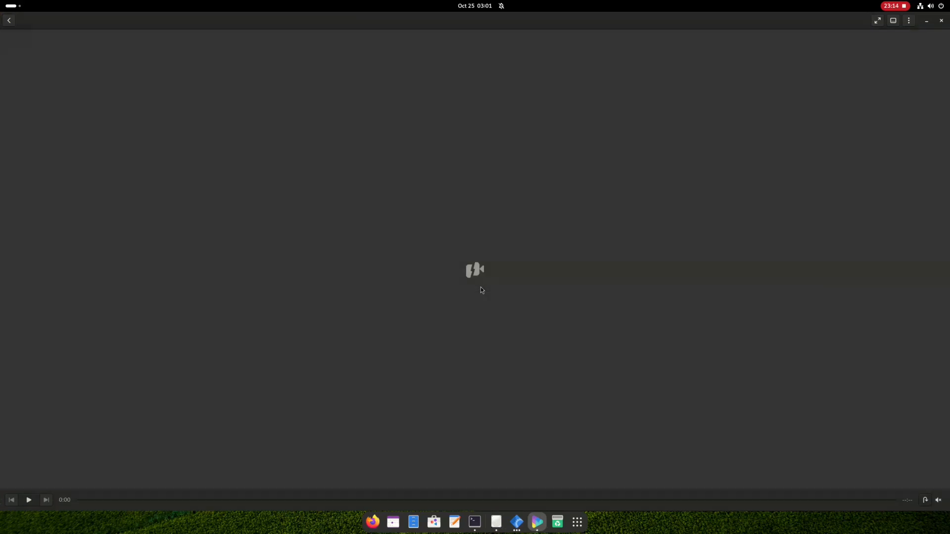
pyautogui.click(941, 20)
# Play untitled.mpg in VLC media player to check the trajectory movie, and close the player
pyautogui.rightClick(380, 355)
pyautogui.click(398, 375)
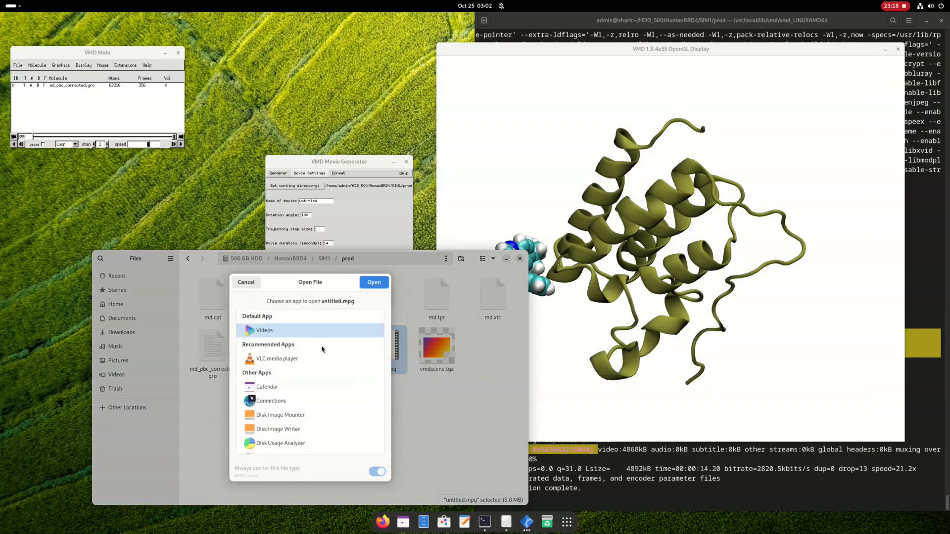
pyautogui.click(269, 364)
pyautogui.doubleClick(269, 364)
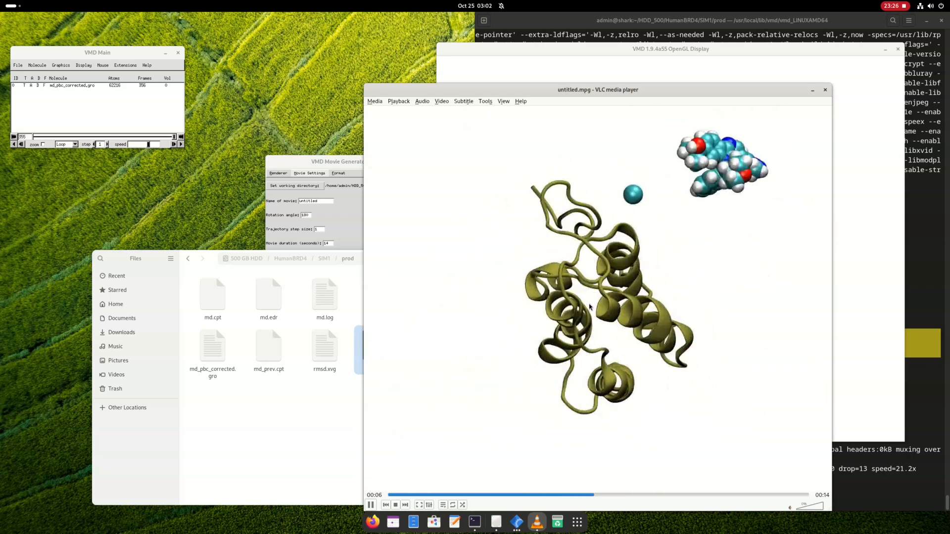
pyautogui.click(825, 90)
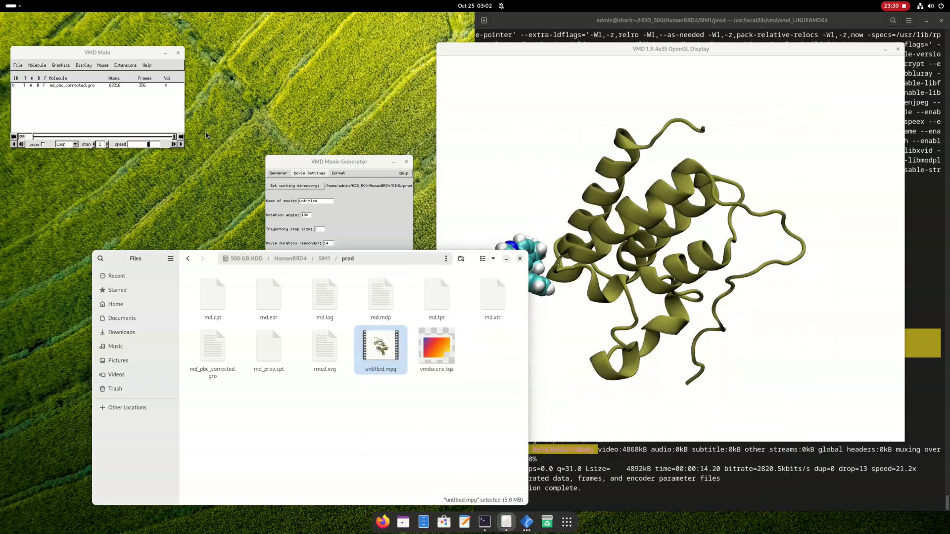
# Examine the shadow and ambient occlusion ray tracing options in VMD's Display Settings, and close that window
pyautogui.click(82, 65)
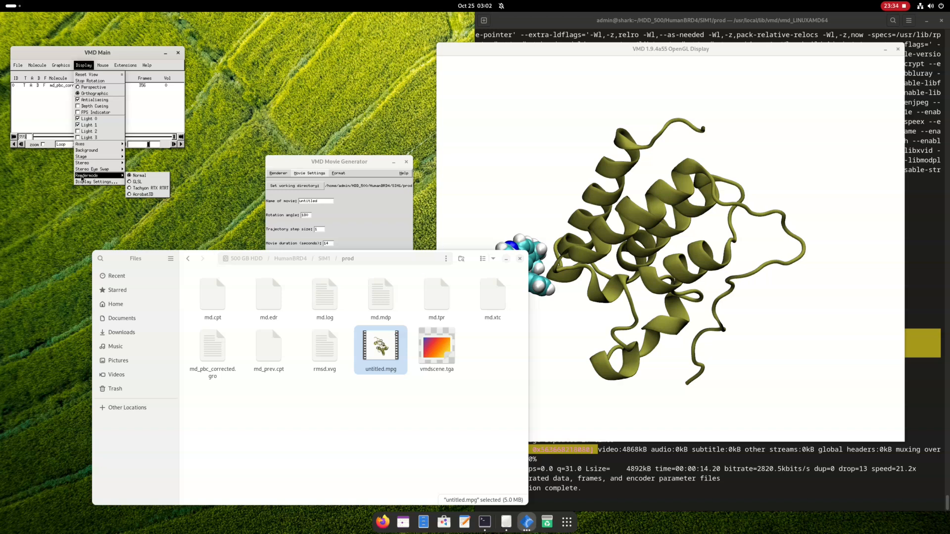
pyautogui.click(83, 182)
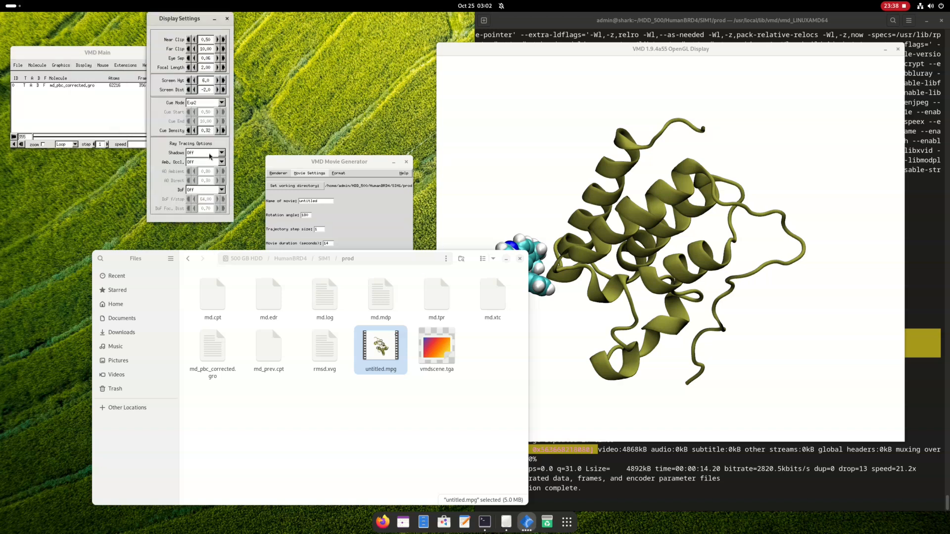
pyautogui.click(210, 153)
pyautogui.click(204, 159)
pyautogui.click(228, 19)
pyautogui.click(85, 66)
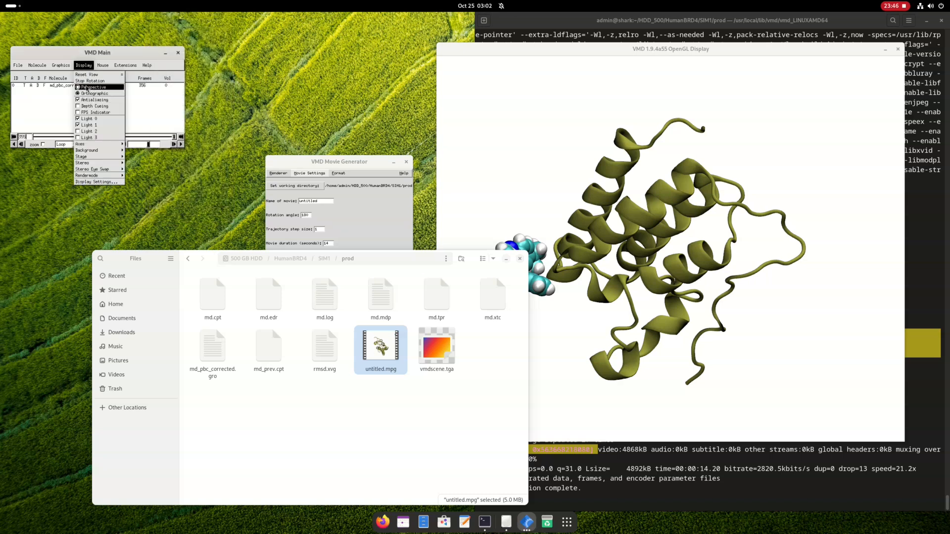
pyautogui.moveTo(94, 177)
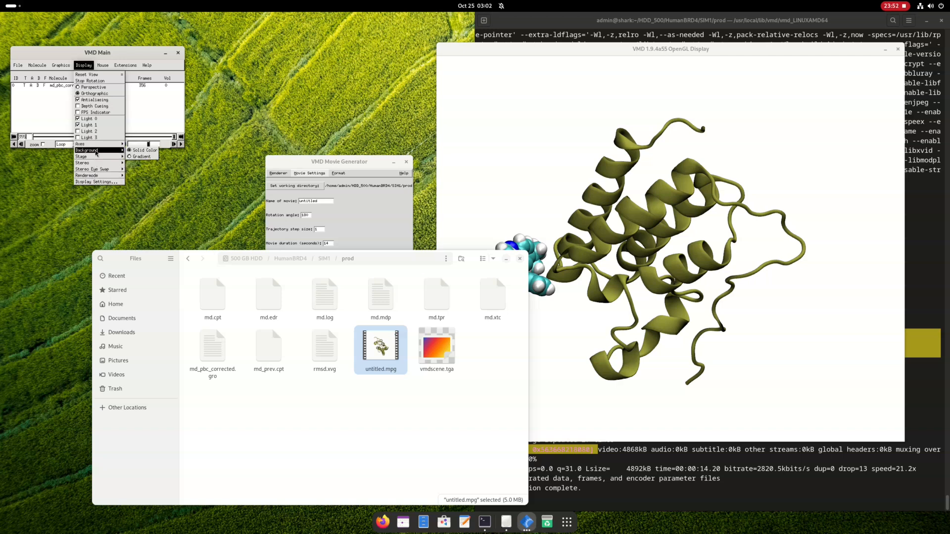
pyautogui.moveTo(62, 69)
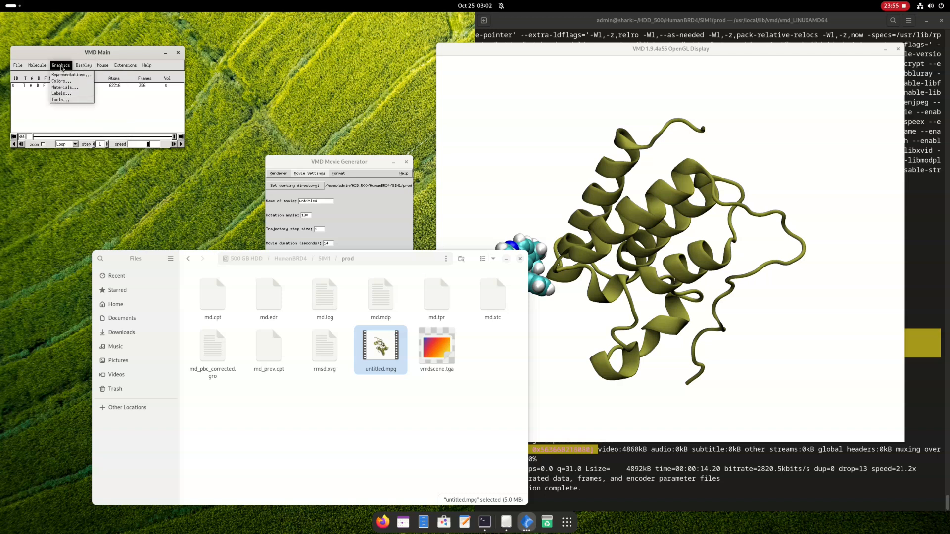
pyautogui.moveTo(104, 68)
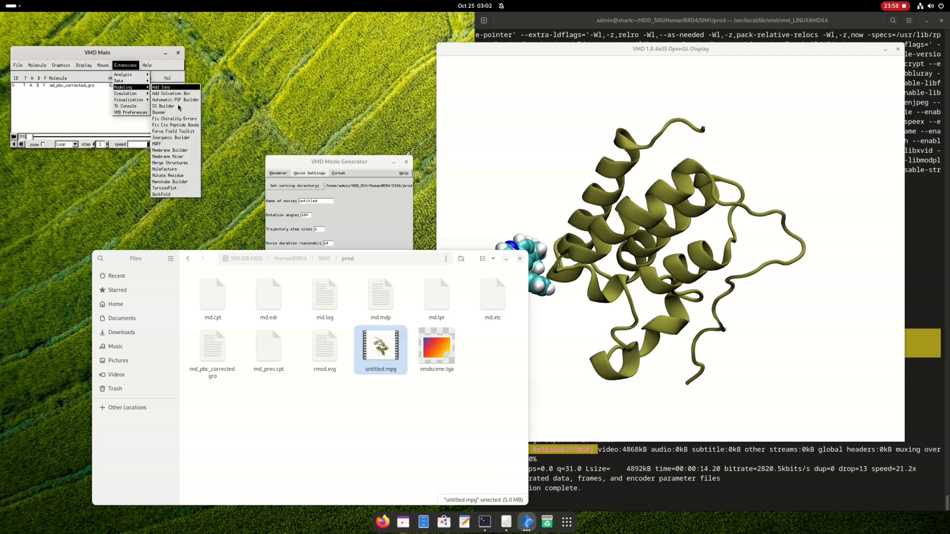
# Move the Movie Generator closer to the main window, bring the OpenGL display to the front, and enlarge it
pyautogui.moveTo(319, 162); pyautogui.dragTo(276, 87)
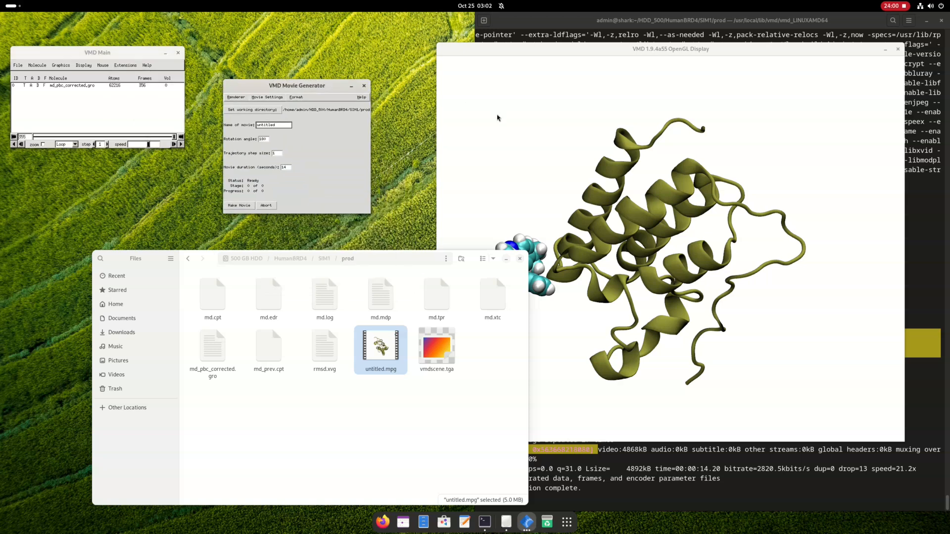
pyautogui.click(494, 112)
pyautogui.click(62, 65)
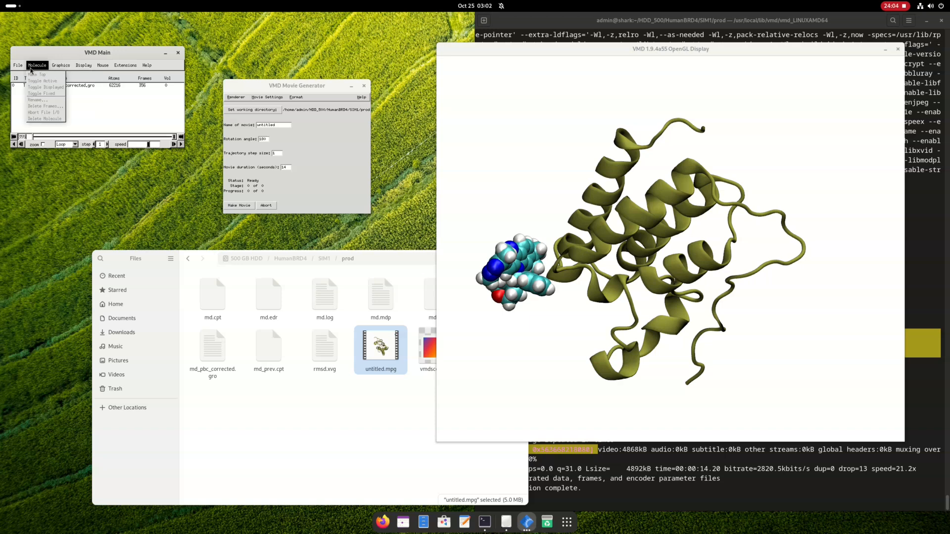
pyautogui.click(494, 57)
pyautogui.moveTo(488, 50); pyautogui.dragTo(355, 39)
pyautogui.click(70, 66)
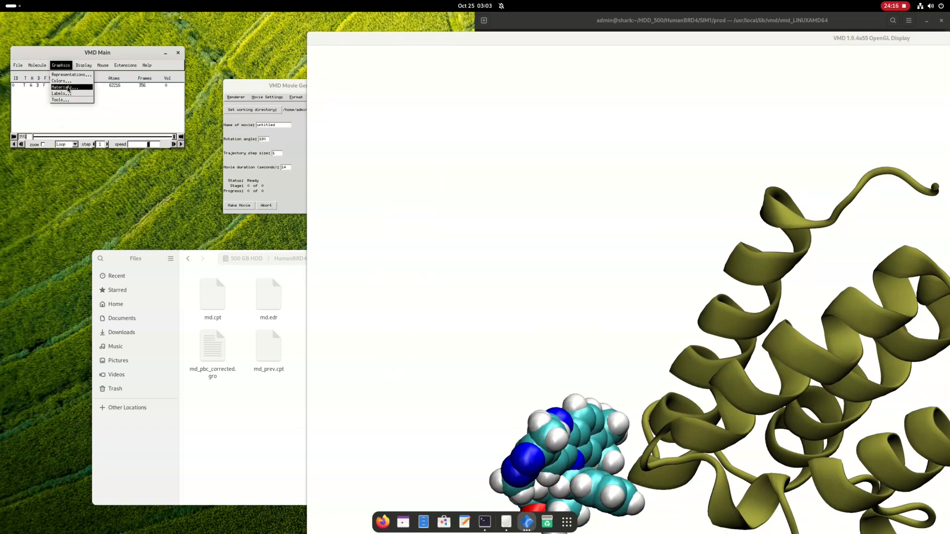
pyautogui.moveTo(87, 64)
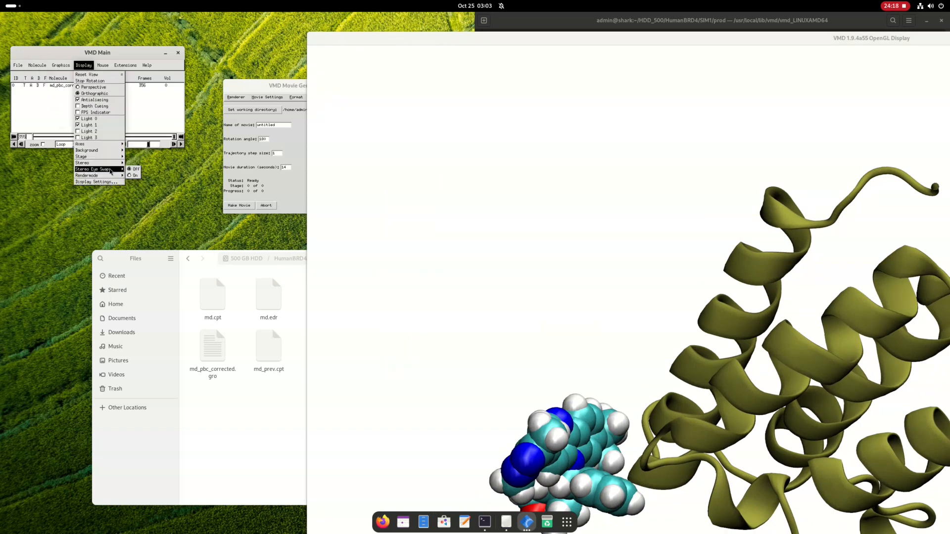
pyautogui.moveTo(108, 158)
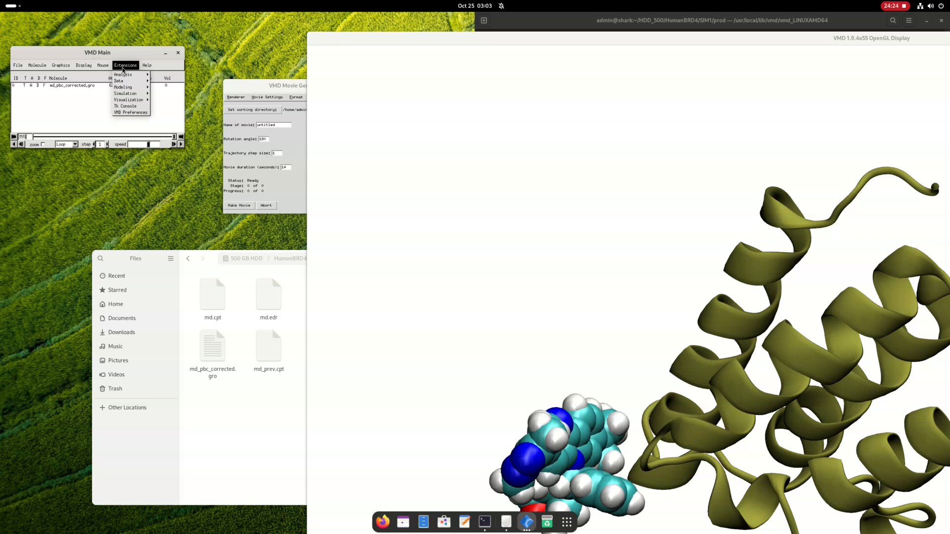
# Move the Movie Generator window against the main window and turn on Light 2 for the scene
pyautogui.click(278, 197)
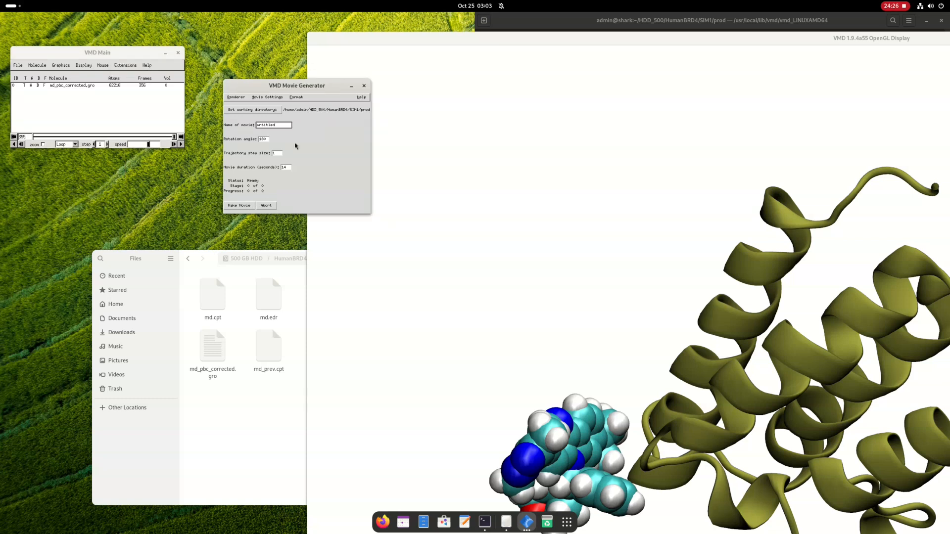
pyautogui.moveTo(297, 85); pyautogui.dragTo(214, 79)
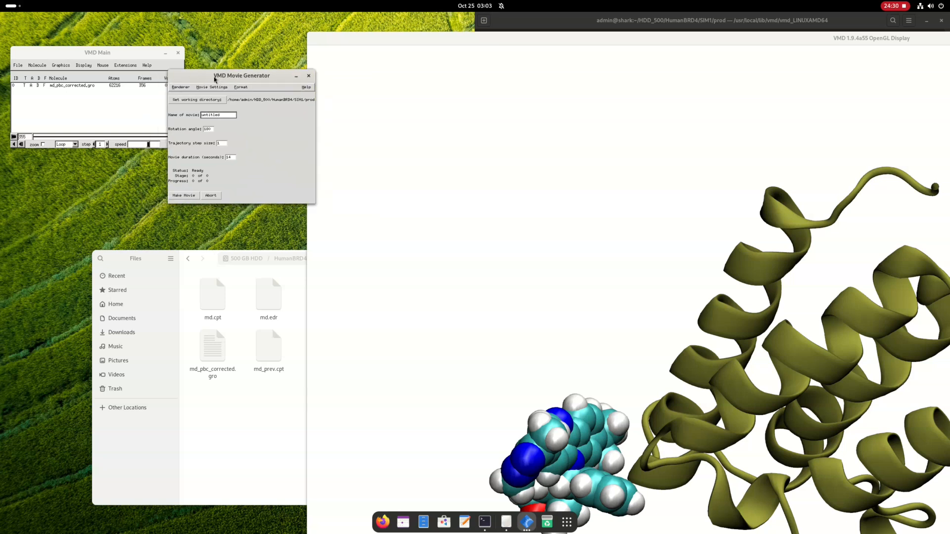
pyautogui.click(83, 65)
pyautogui.click(89, 132)
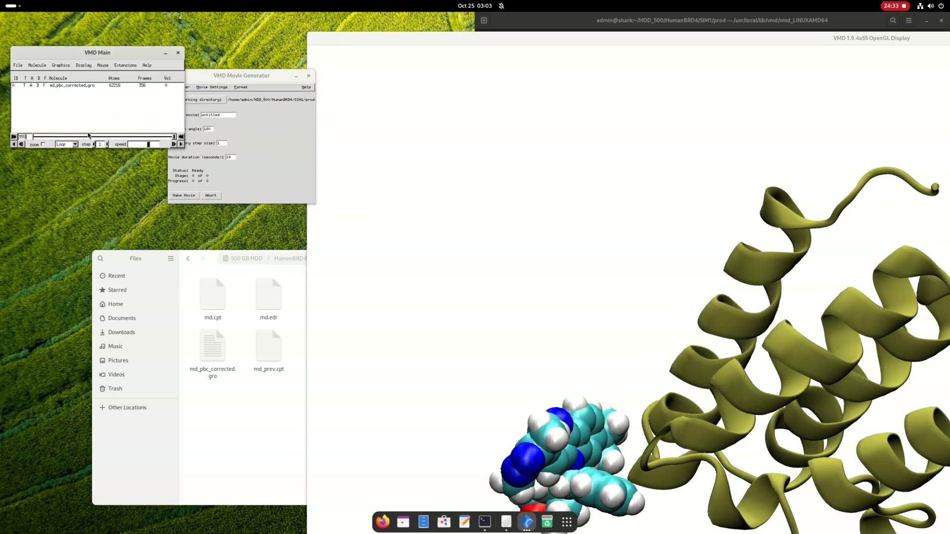
# Turn on Light 3 to compare its effect on the scene, and turn it off again
pyautogui.click(67, 66)
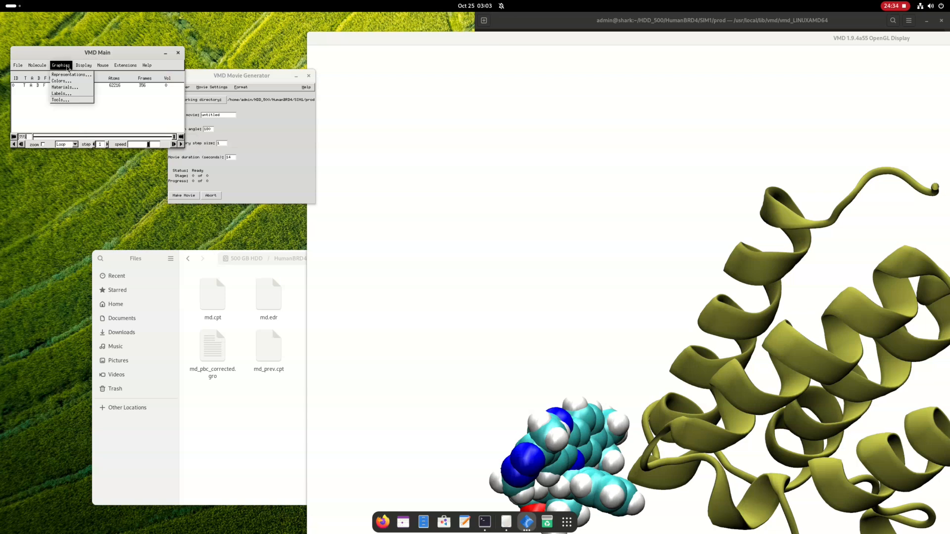
pyautogui.moveTo(82, 68)
pyautogui.click(86, 132)
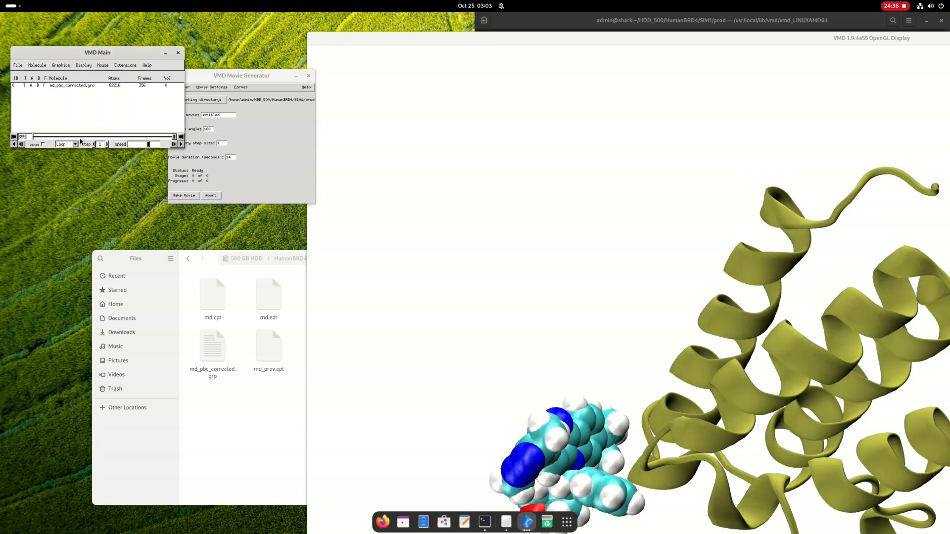
pyautogui.click(78, 68)
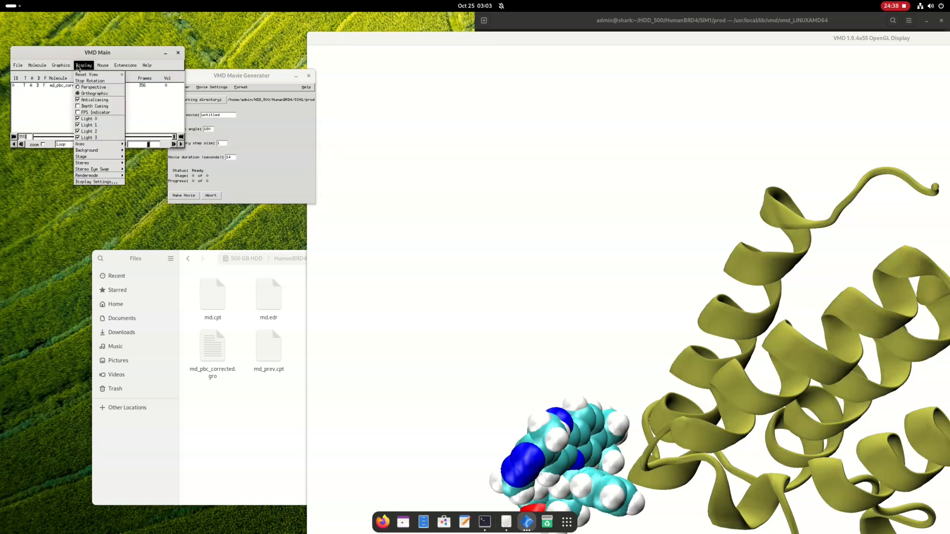
pyautogui.click(82, 137)
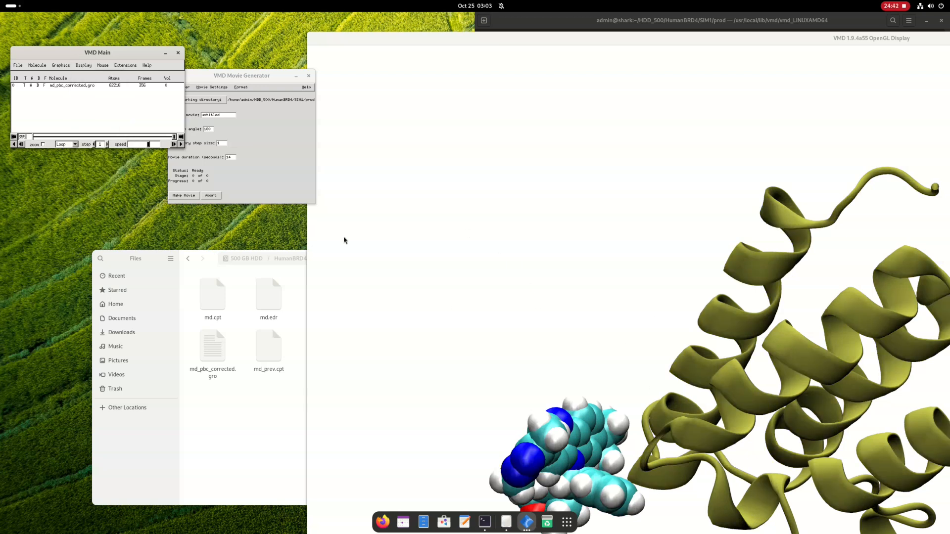
# Generate the untitled trajectory movie again with the current Movie Generator settings
pyautogui.click(272, 154)
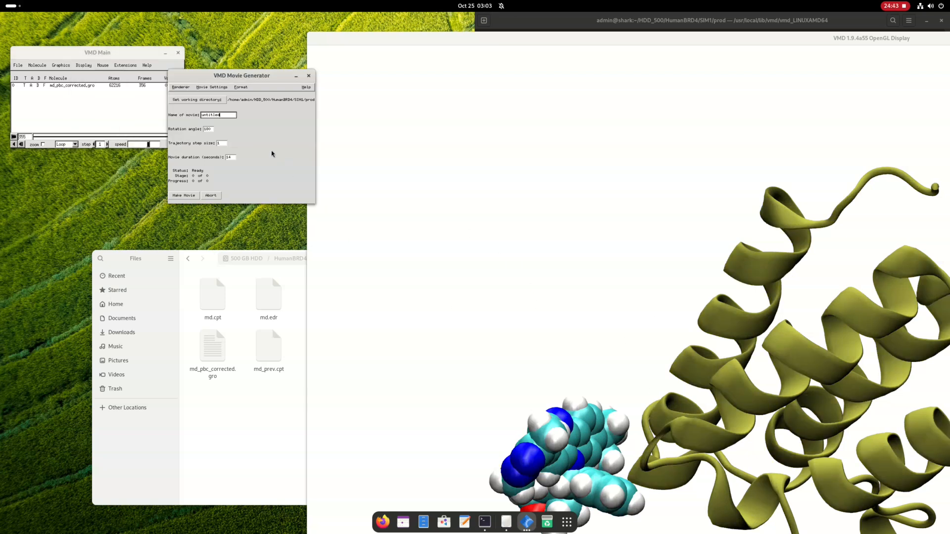
pyautogui.click(192, 197)
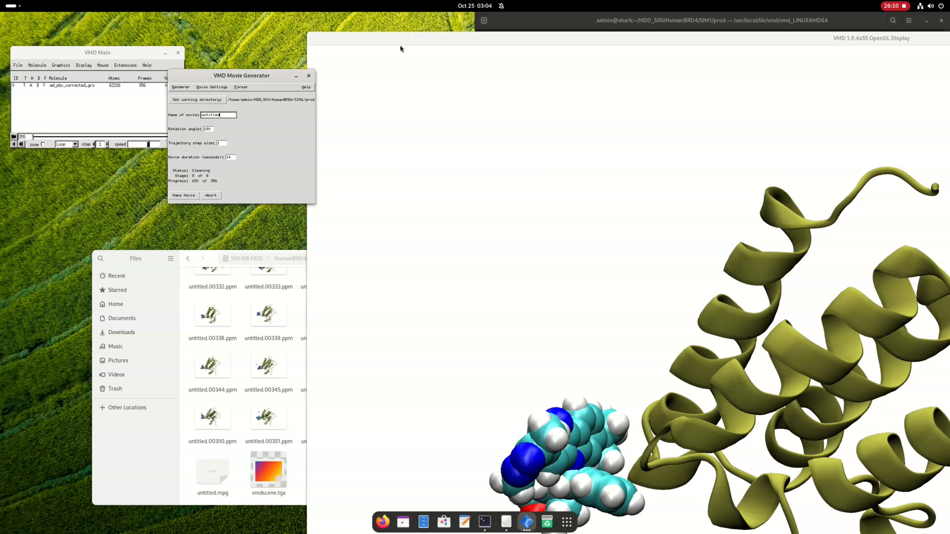
# Play the regenerated untitled.mpg from the prod folder in VLC media player, pausing and resuming it, and close the player
pyautogui.click(211, 412)
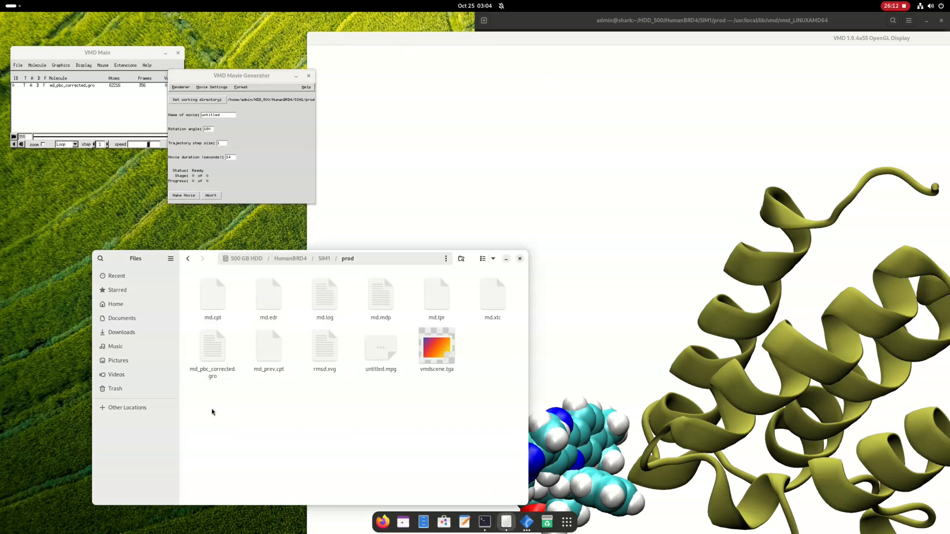
pyautogui.rightClick(382, 360)
pyautogui.click(399, 379)
pyautogui.doubleClick(292, 360)
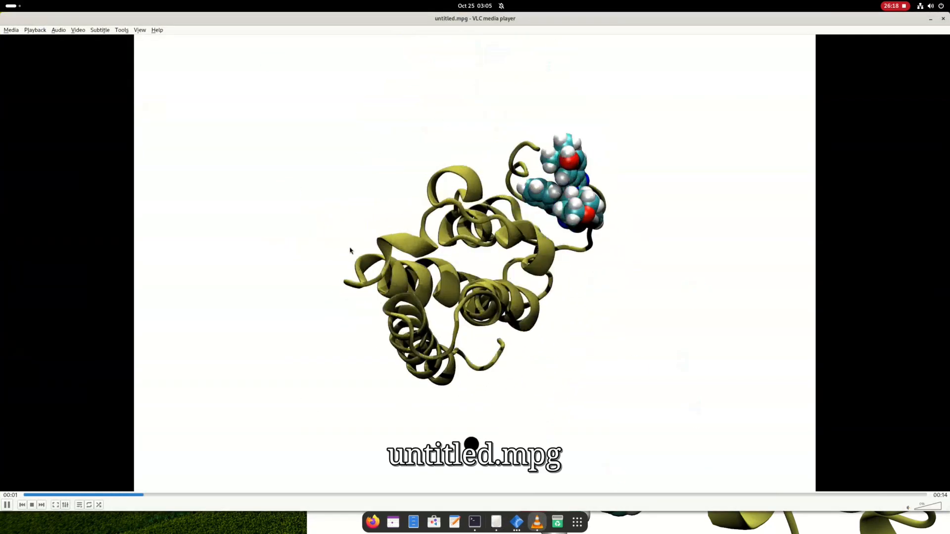
pyautogui.click(6, 505)
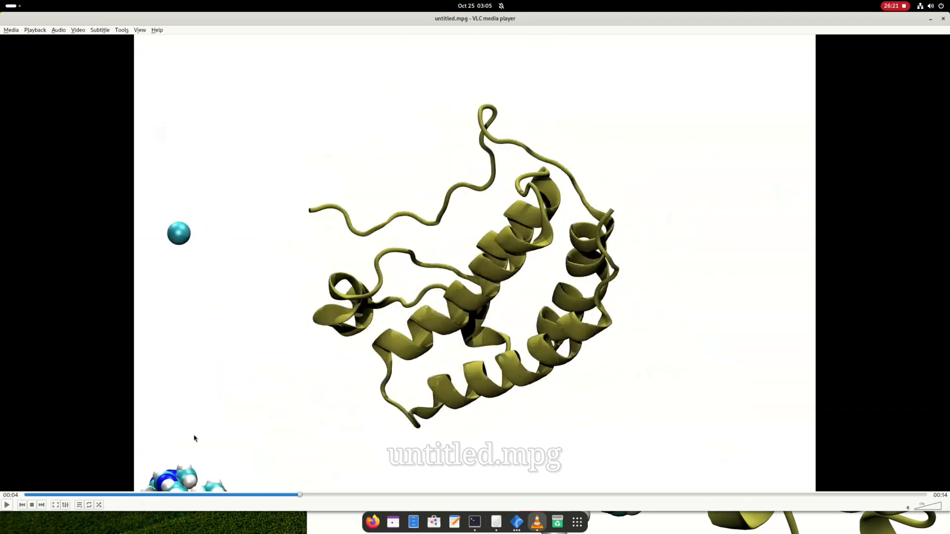
pyautogui.click(6, 507)
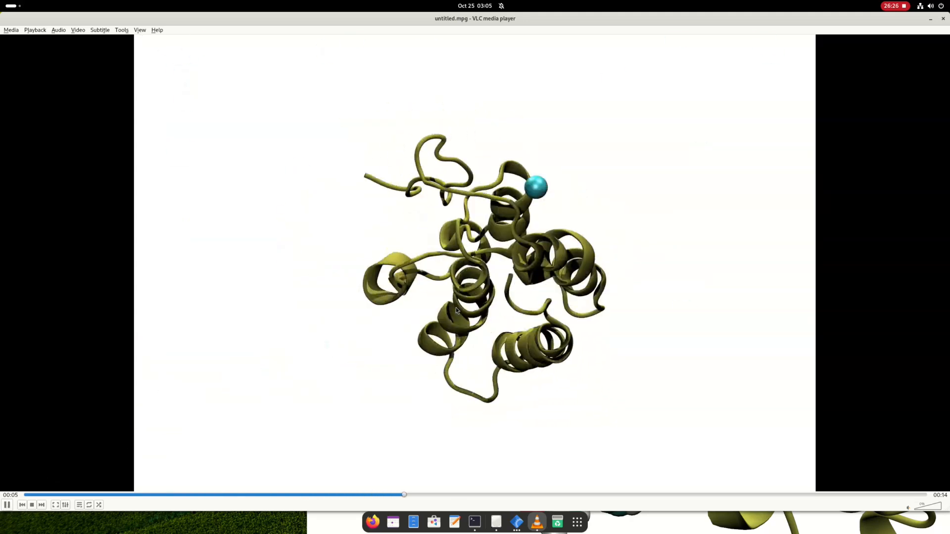
pyautogui.click(943, 18)
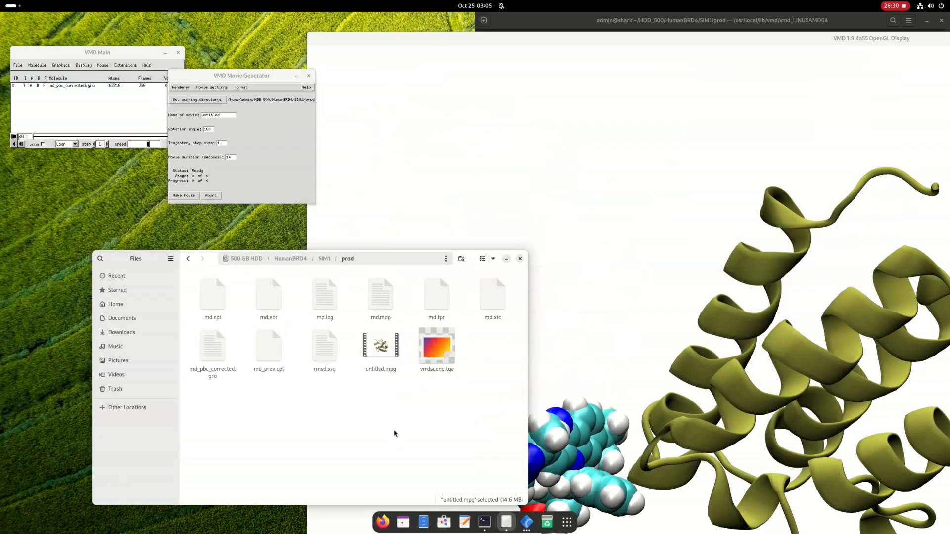
# Bring the OpenGL display to the front and shrink it so the whole protein-ligand scene fits beside the Movie Generator
pyautogui.click(662, 153)
pyautogui.moveTo(309, 34); pyautogui.dragTo(325, 103)
pyautogui.moveTo(625, 266); pyautogui.dragTo(470, 266)
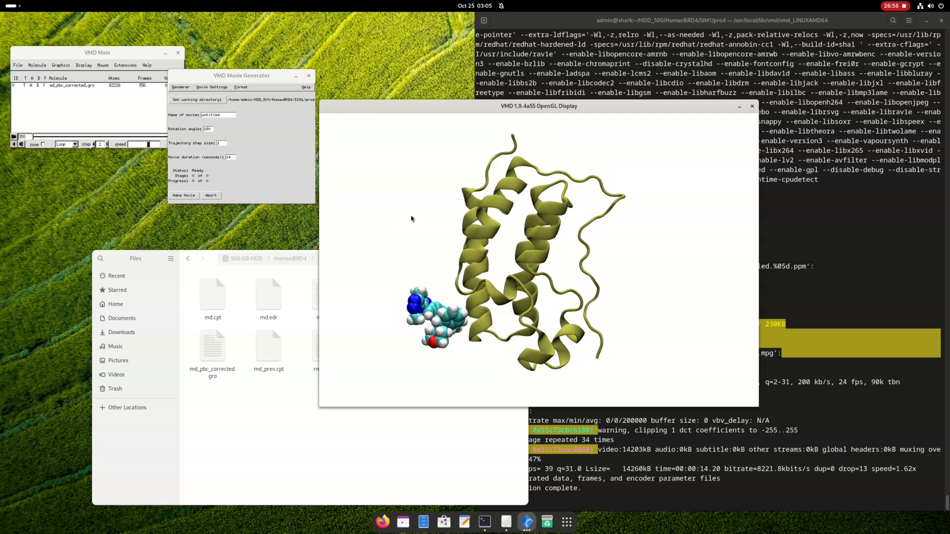
pyautogui.click(125, 65)
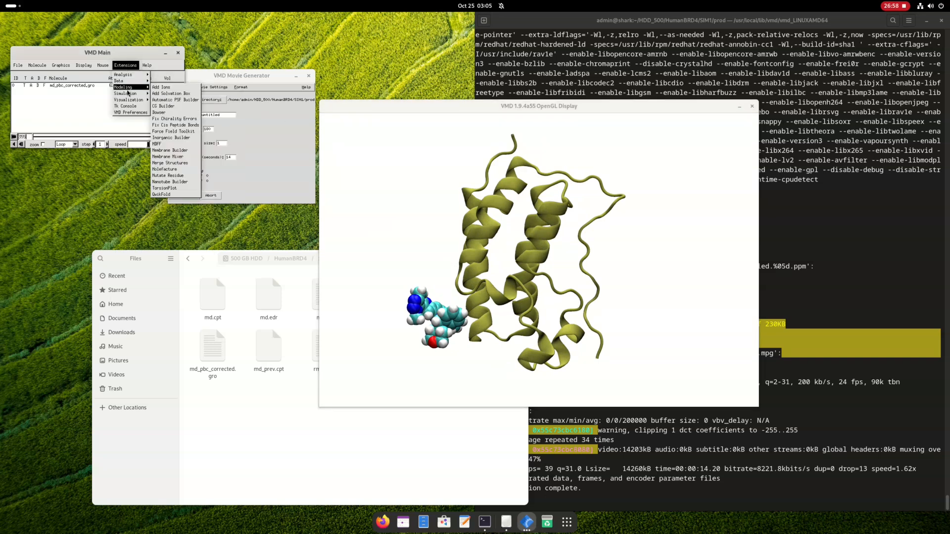
pyautogui.moveTo(132, 100)
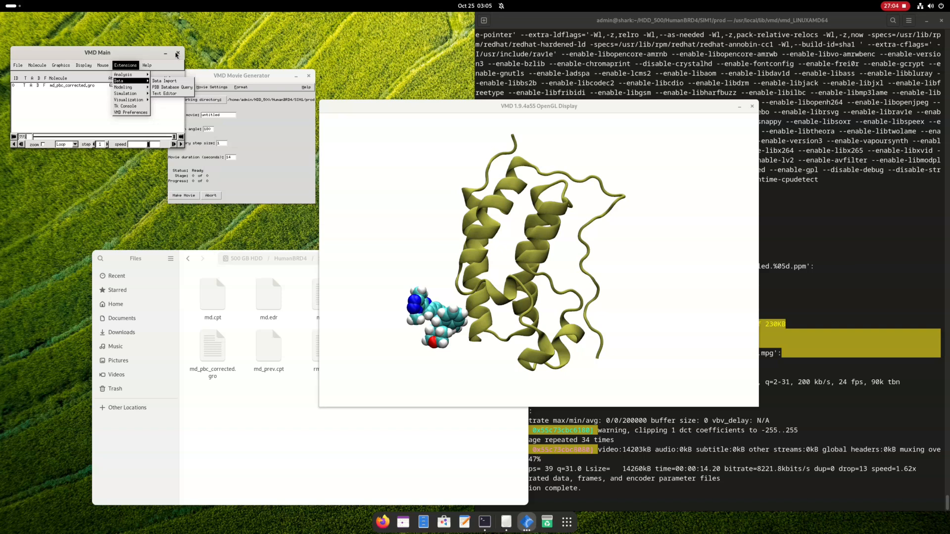
pyautogui.click(140, 52)
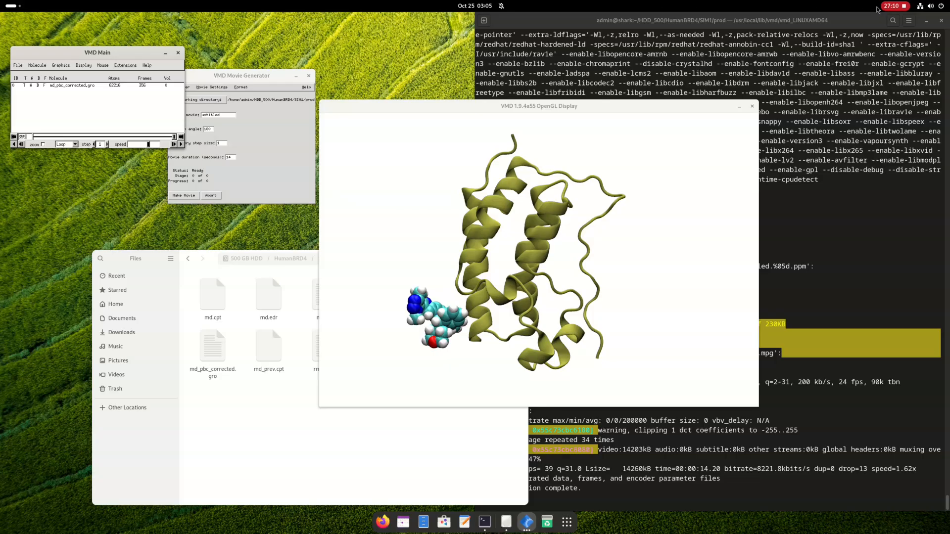
pyautogui.click(896, 6)
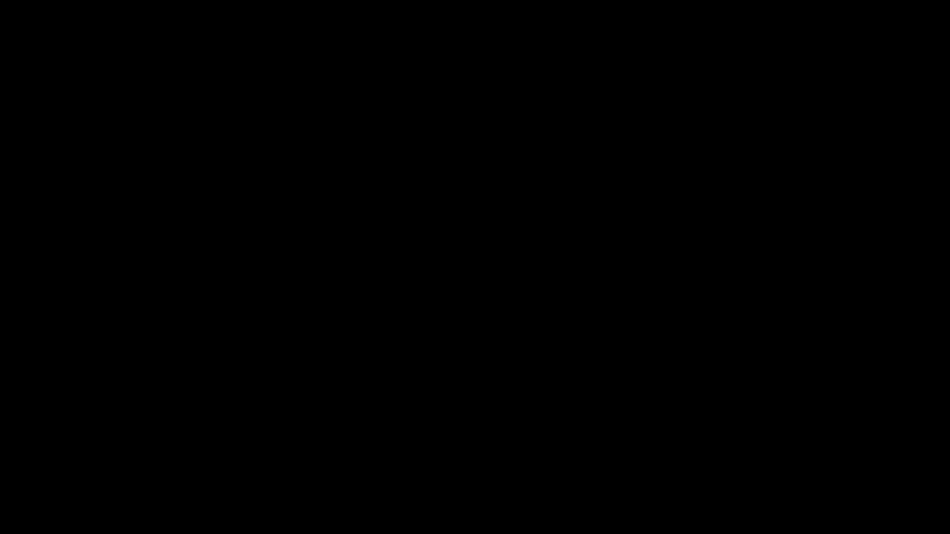